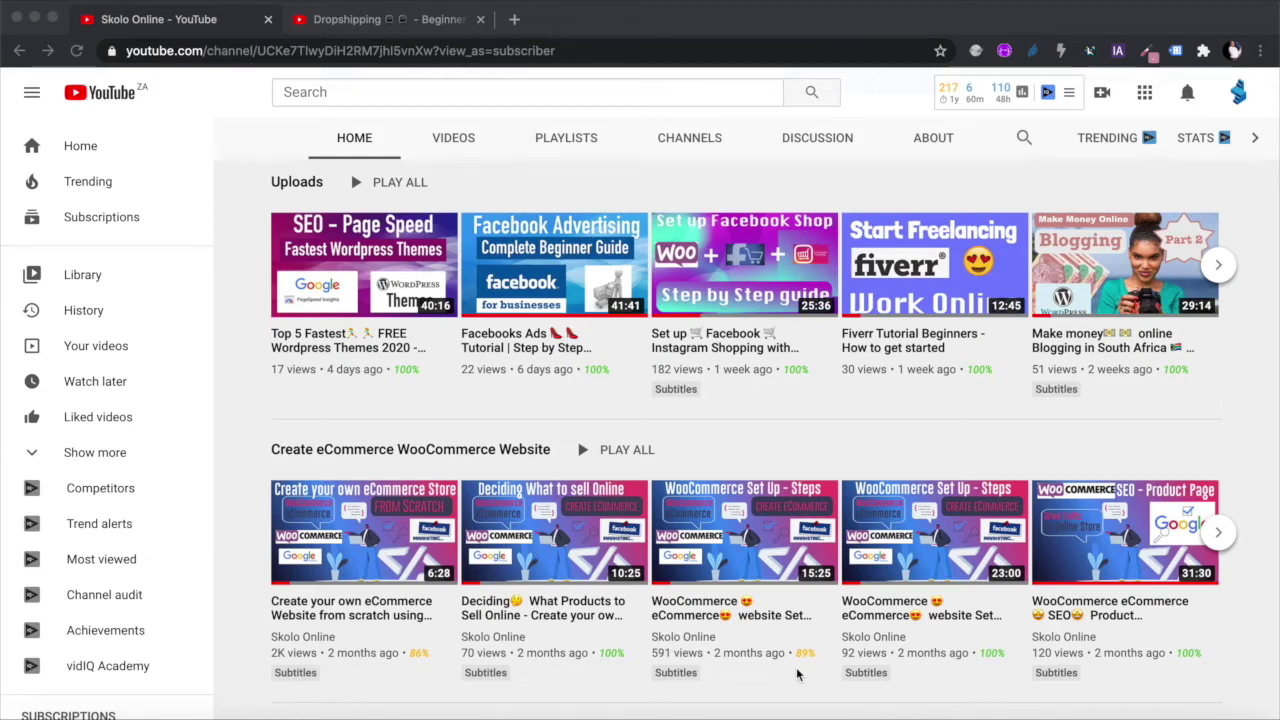
Step: Switch to the Dropshipping beginner tutorial tab and scroll down below the video
scroll(797, 675, "up", 8)
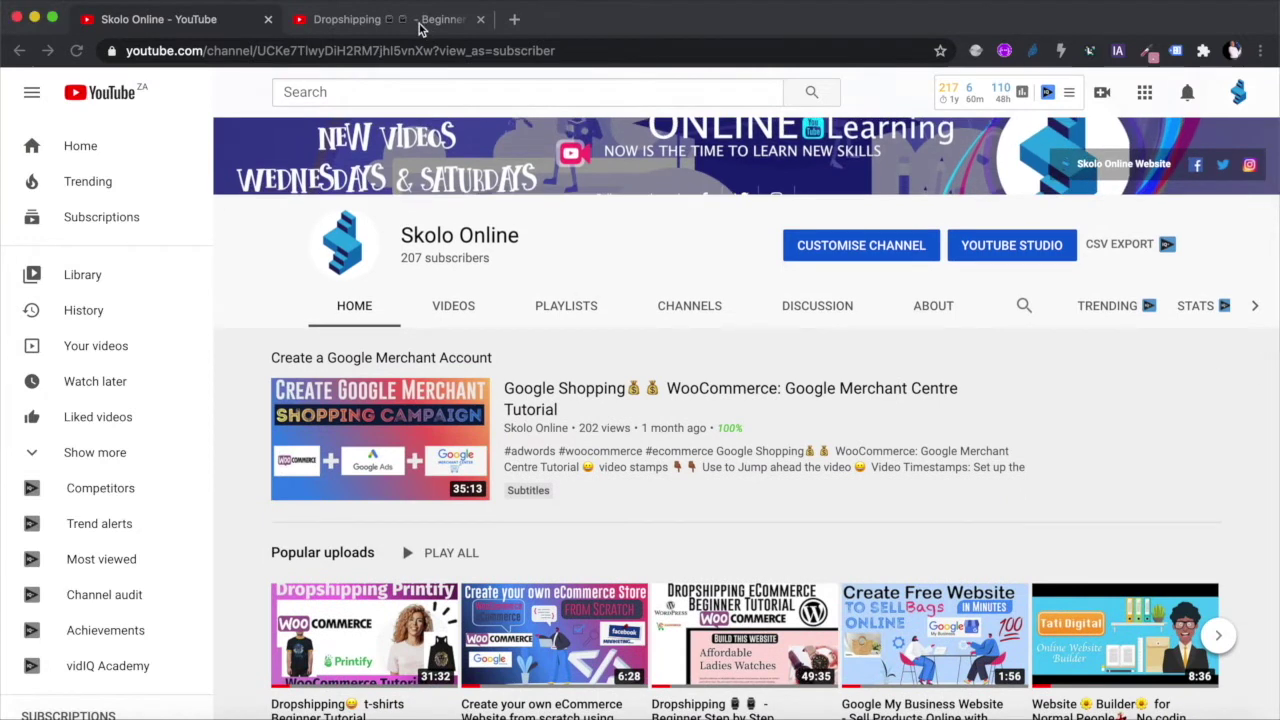
left_click(426, 22)
scroll(601, 412, "down", 2)
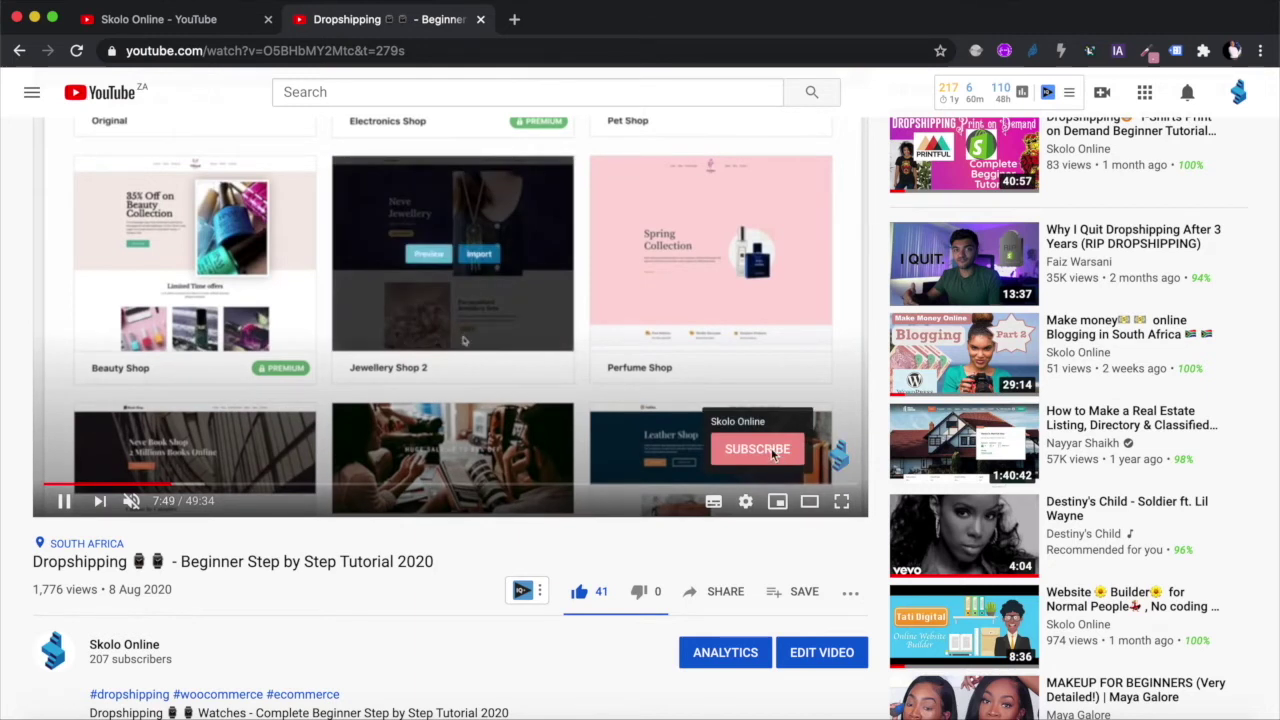
scroll(557, 561, "down", 2)
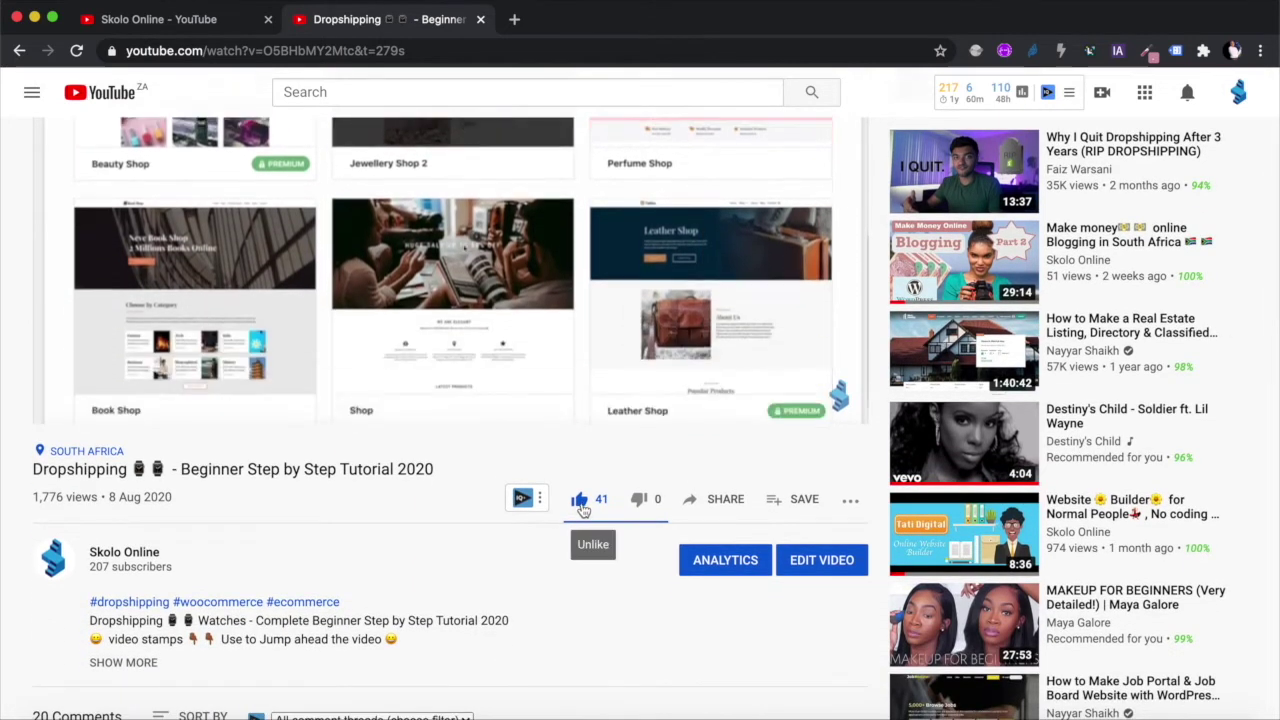
scroll(534, 577, "down", 4)
scroll(533, 577, "down", 2)
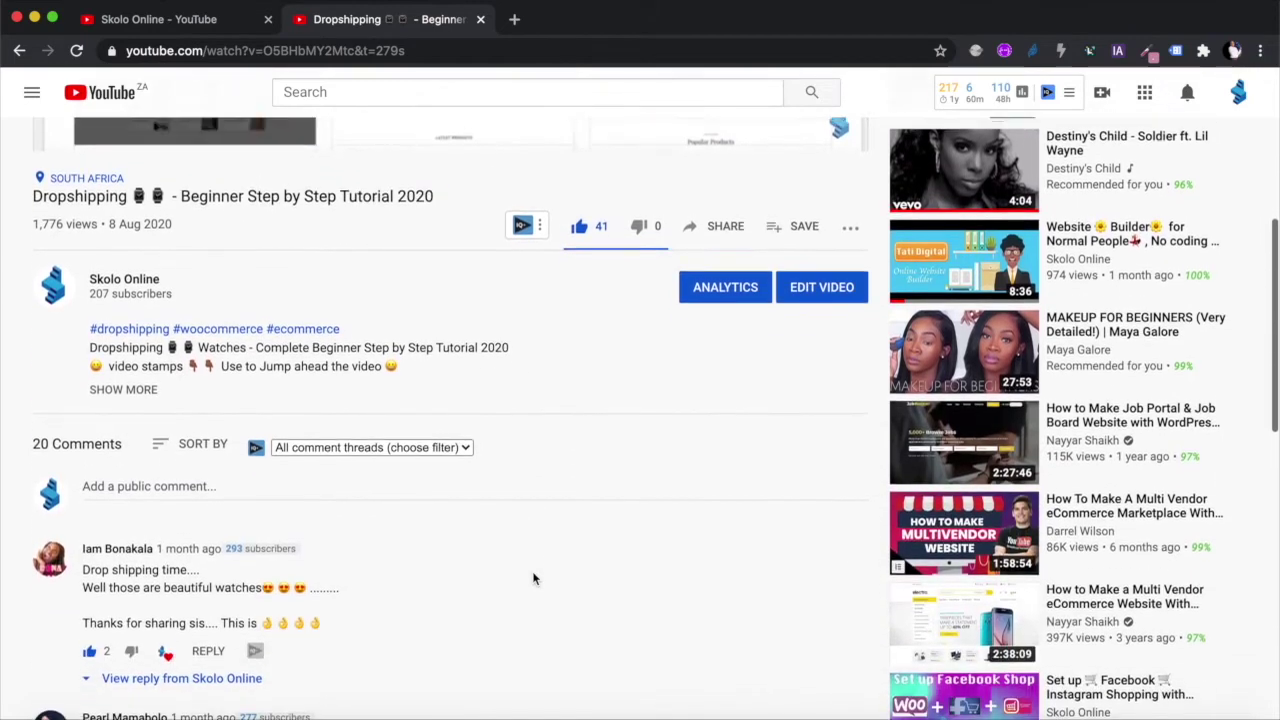
scroll(416, 557, "up", 8)
scroll(416, 557, "down", 1)
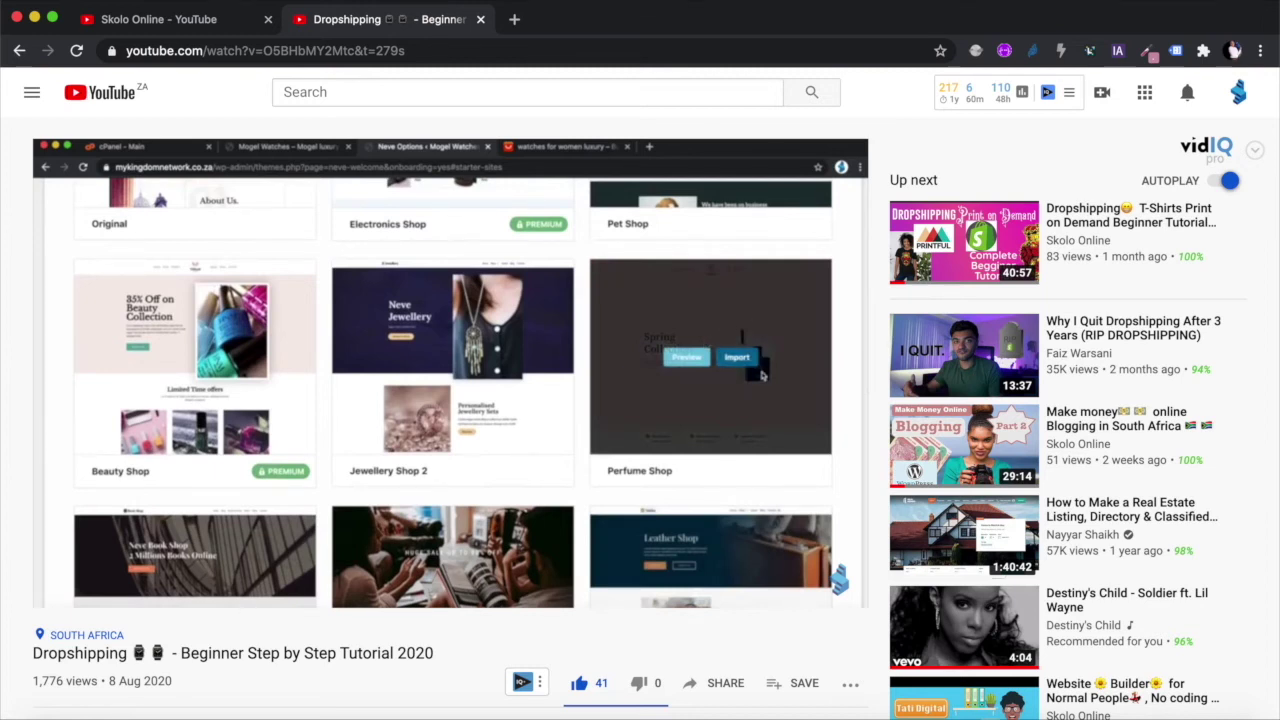
scroll(420, 555, "down", 3)
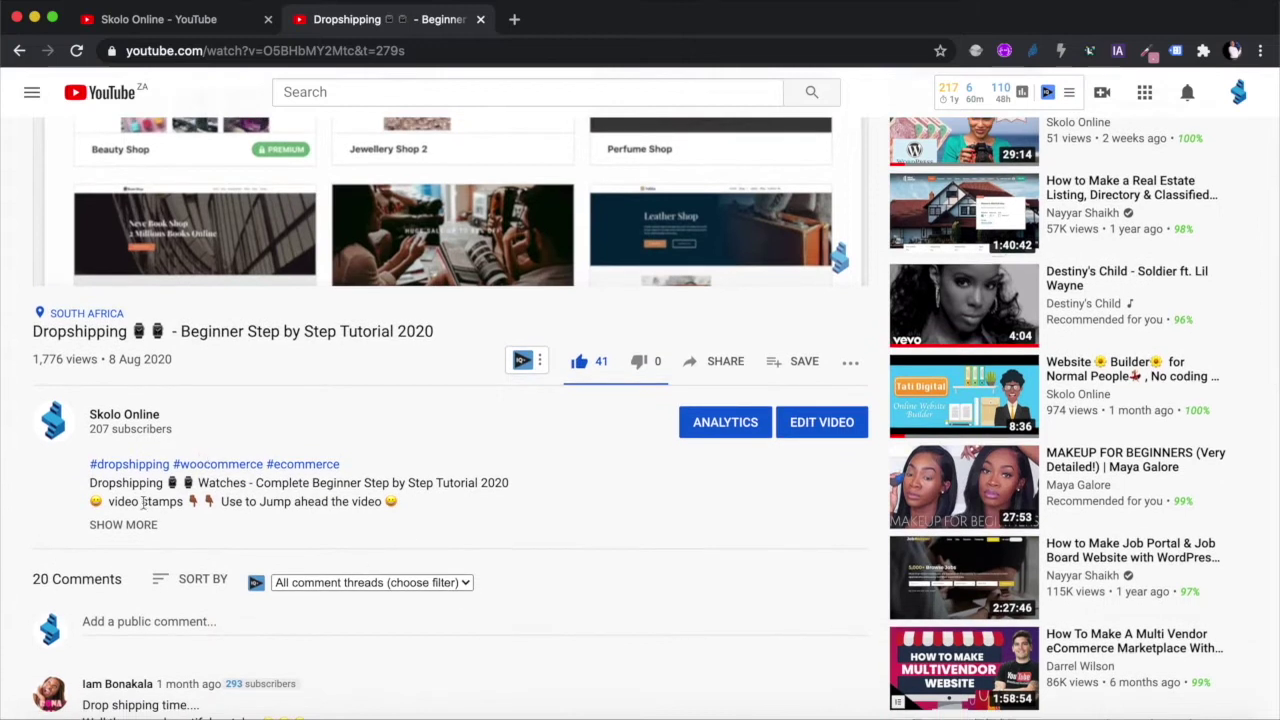
Step: Expand the video description with SHOW MORE and scroll through its timestamps and links
left_click(135, 526)
scroll(186, 610, "down", 1)
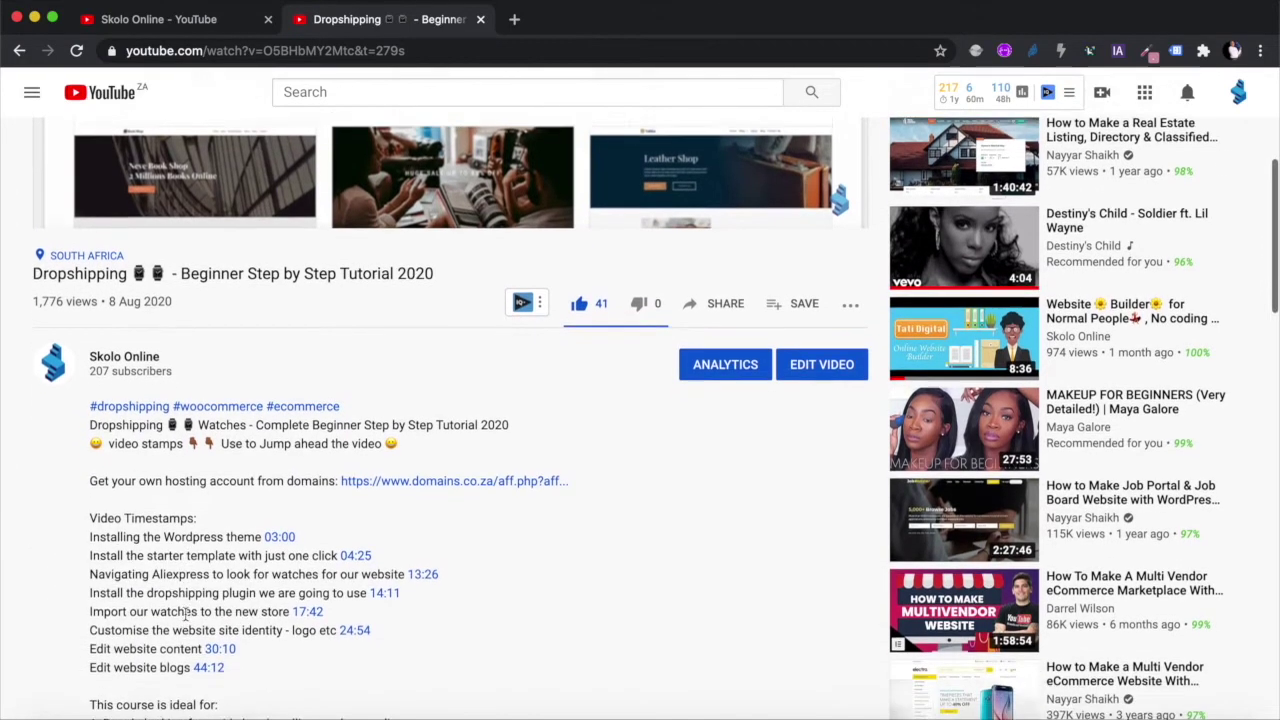
scroll(186, 615, "down", 1)
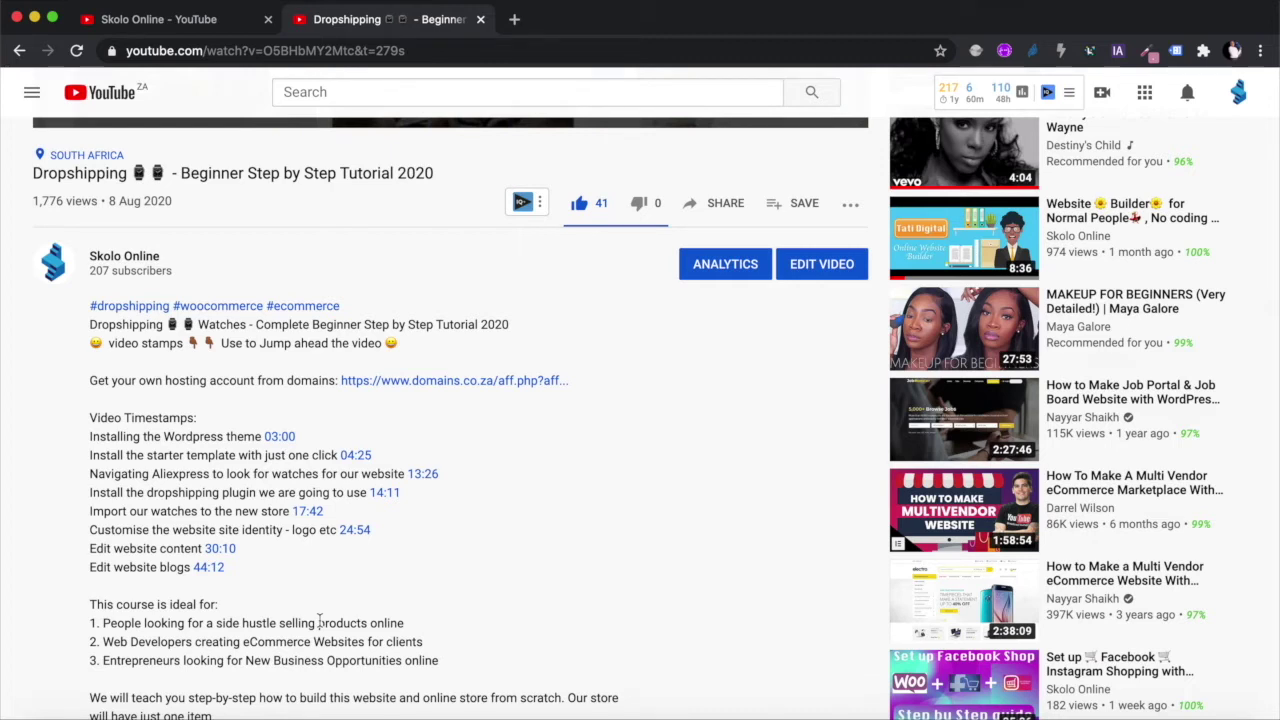
scroll(322, 568, "down", 2)
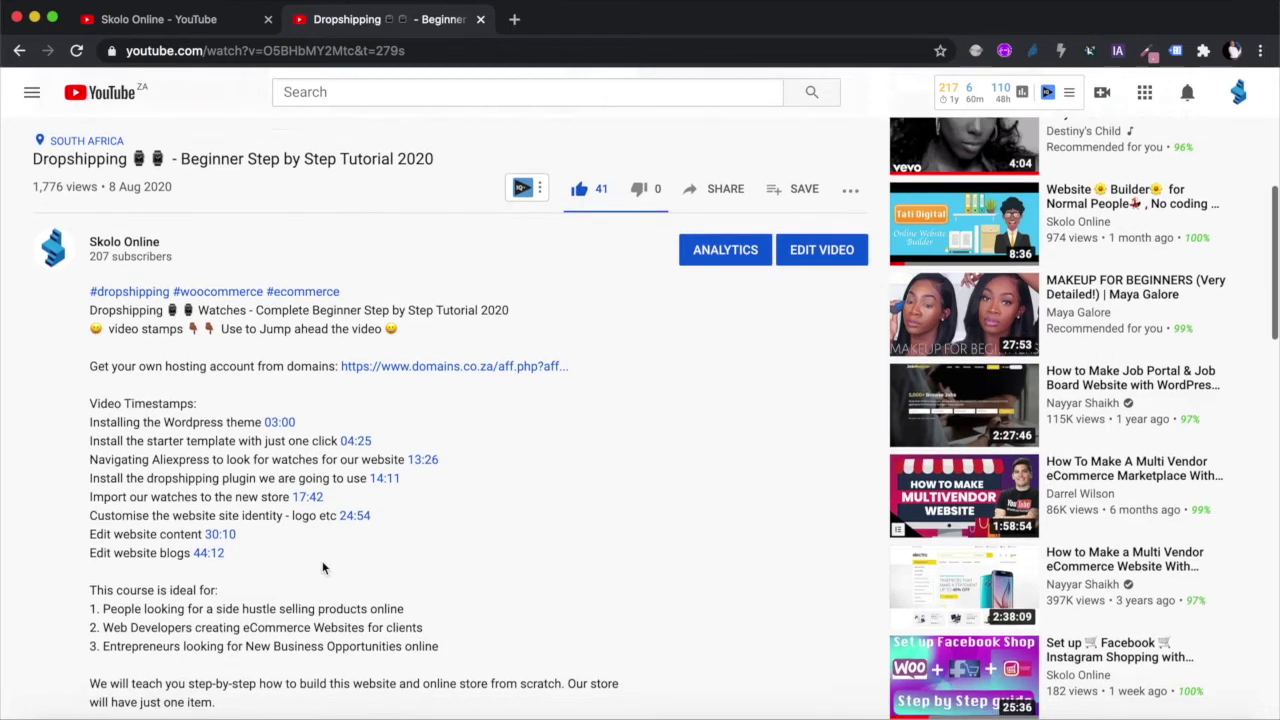
scroll(322, 568, "down", 3)
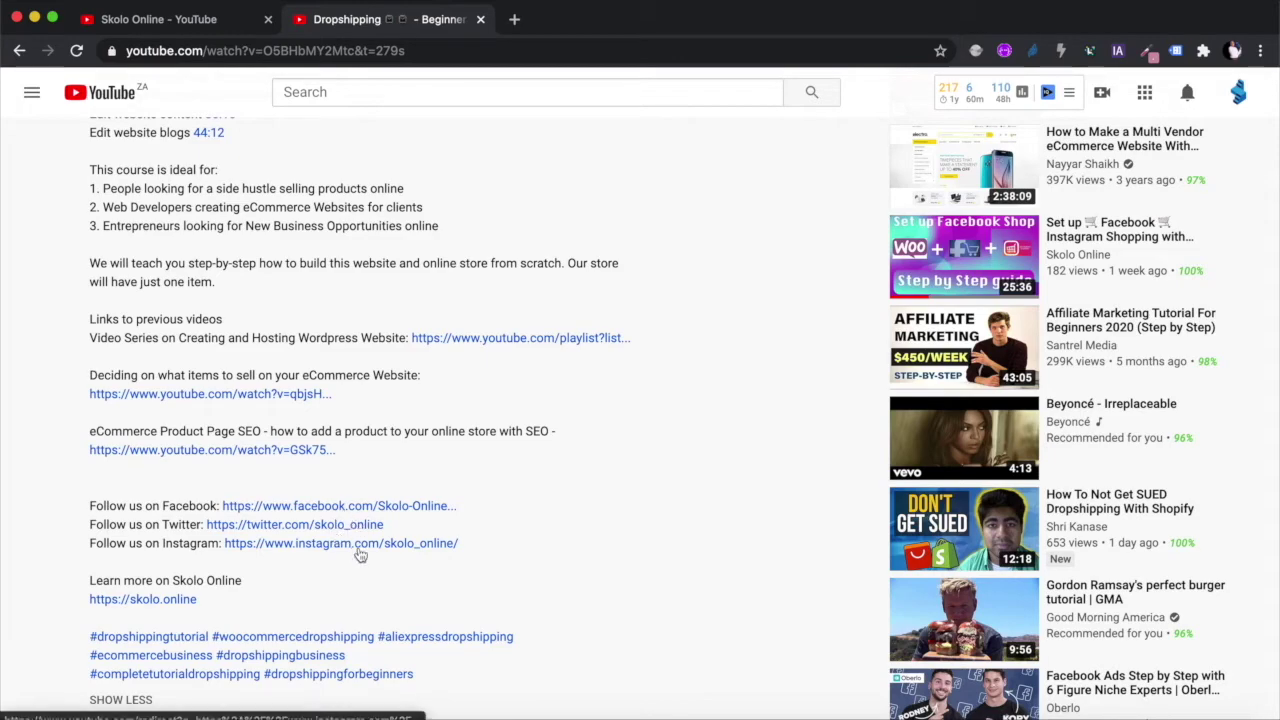
scroll(460, 450, "up", 10)
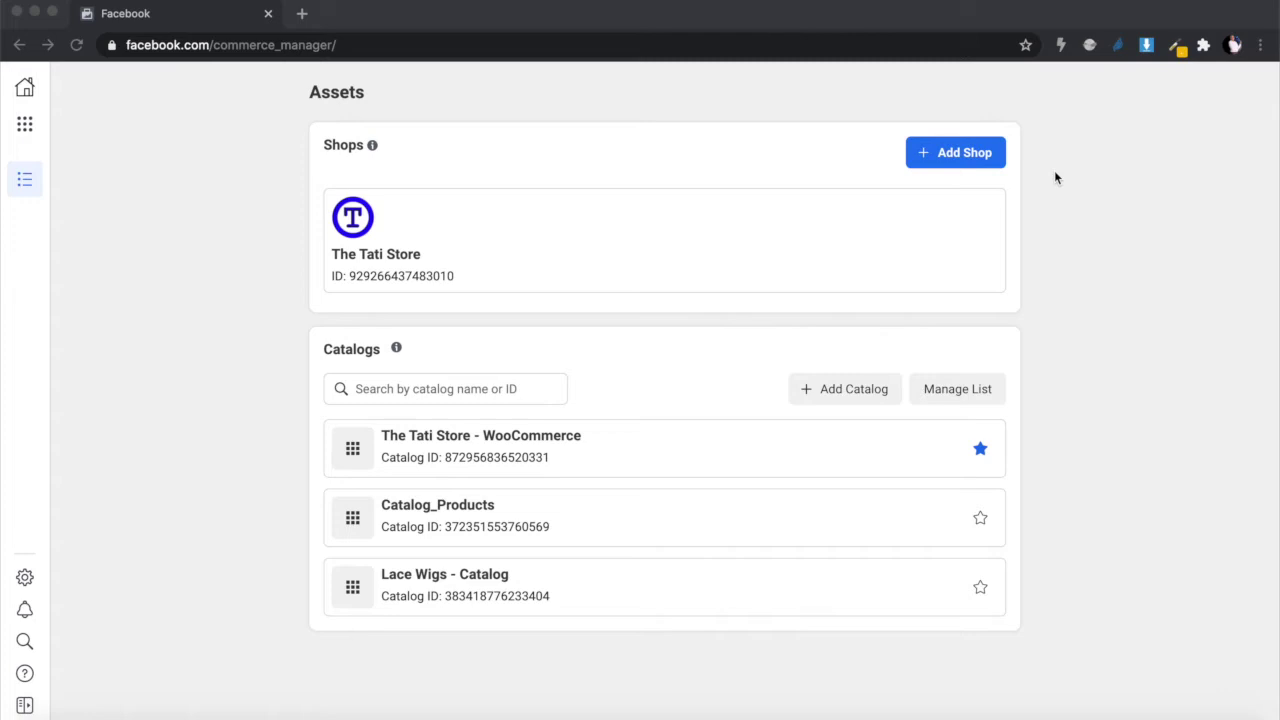
Step: Highlight the commerce_manager/ part of the URL, then open The Tati Store's Overview
left_click(416, 44)
left_click(363, 45)
left_click_drag(407, 45, 284, 45)
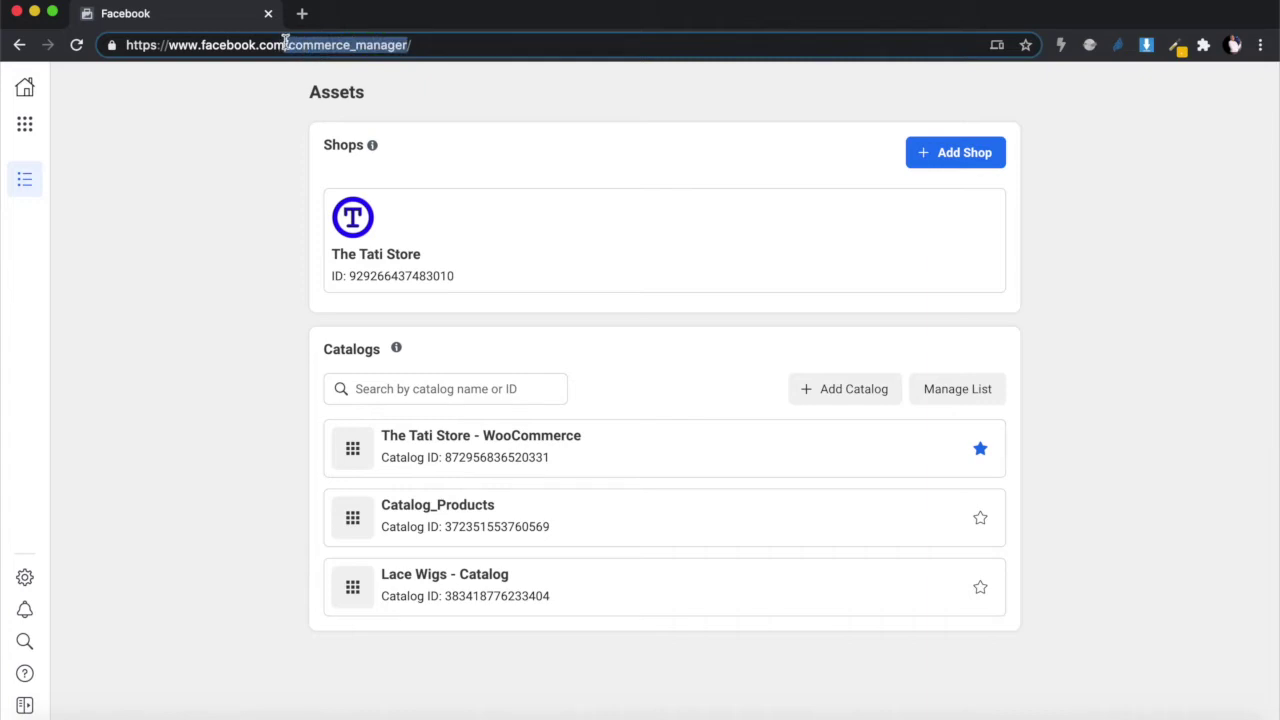
left_click(466, 45)
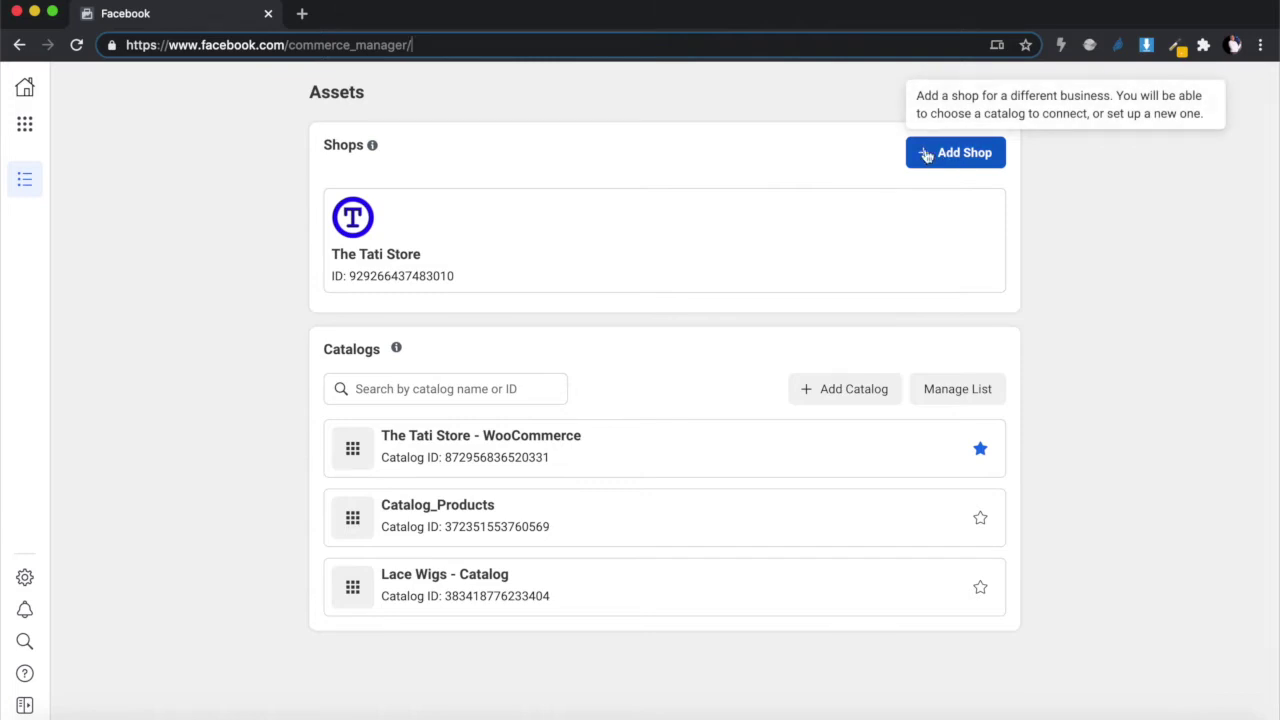
left_click(534, 234)
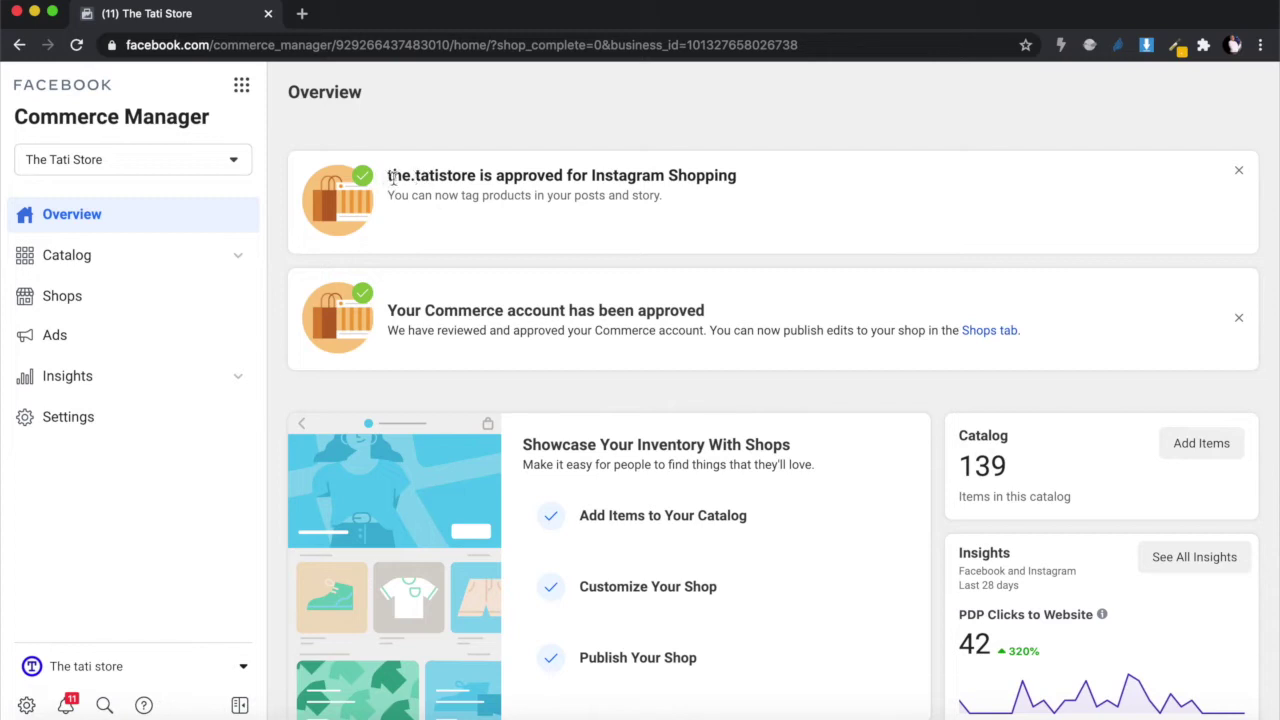
left_click_drag(388, 177, 917, 189)
Step: Dismiss the Instagram Shopping and Commerce account approval notices, then choose Go to Ads for Dynamic Ads
left_click_drag(712, 318, 381, 318)
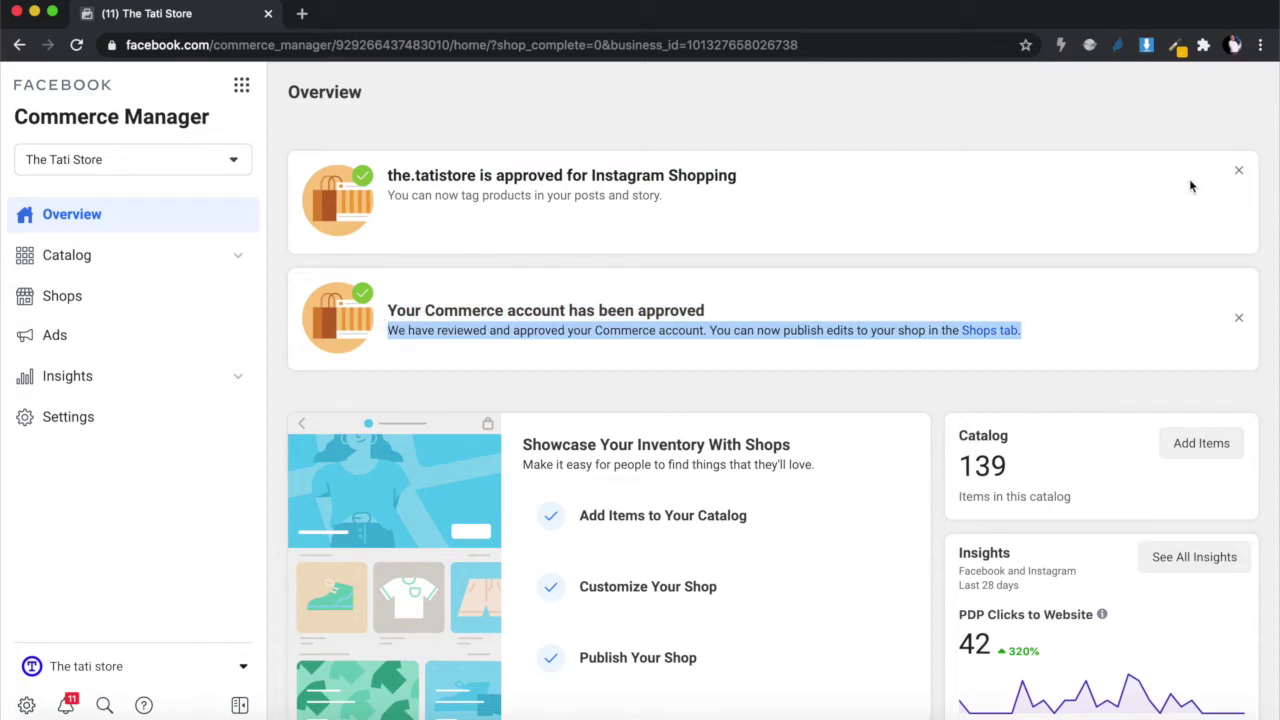
left_click(1239, 174)
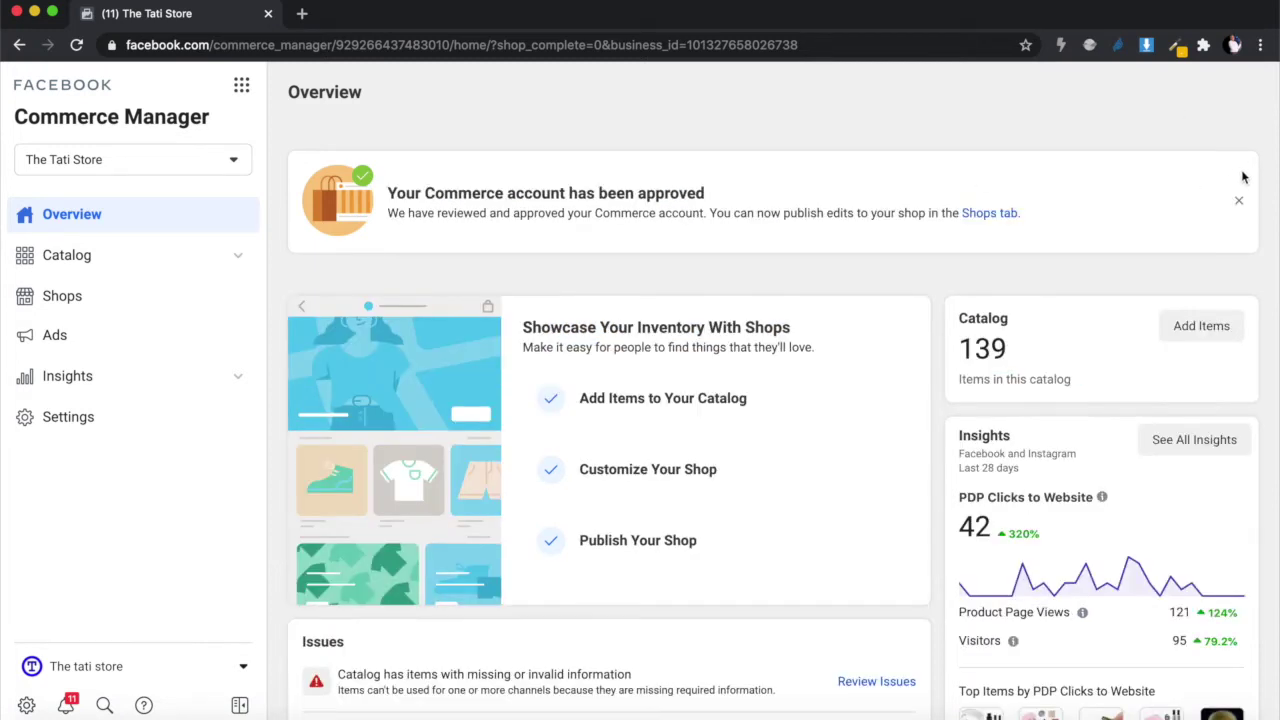
left_click(1240, 206)
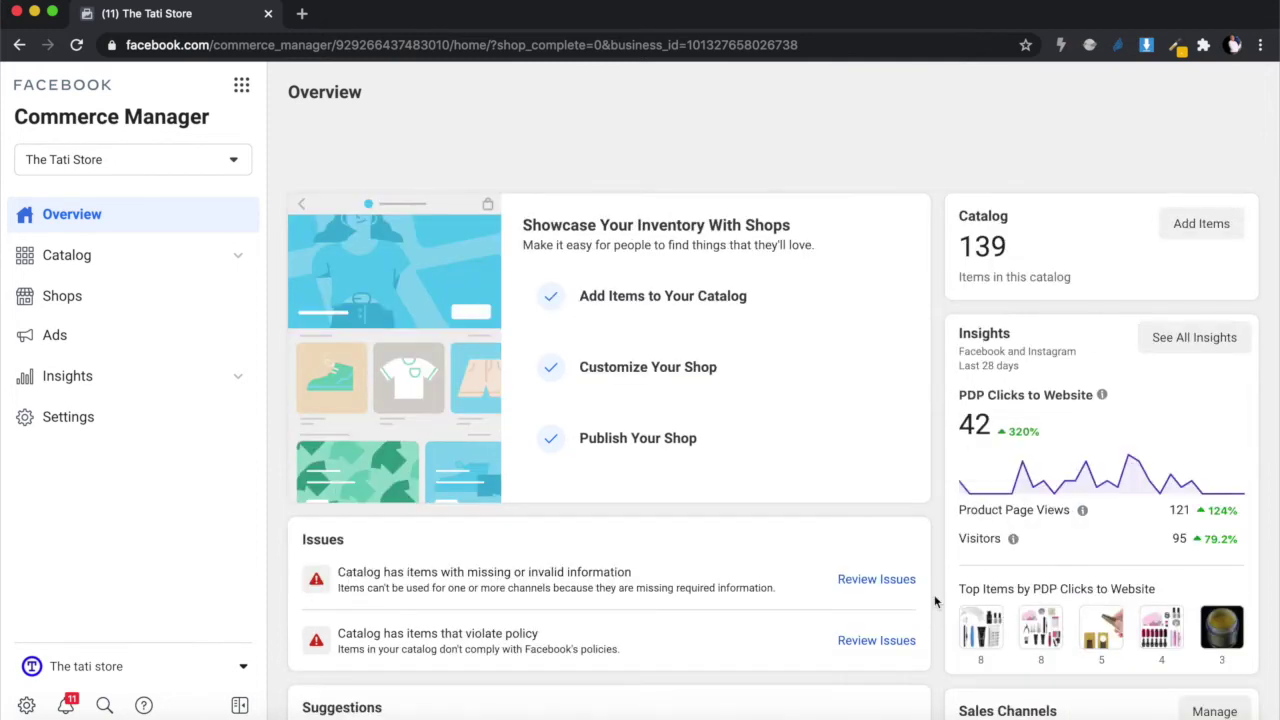
scroll(934, 594, "down", 3)
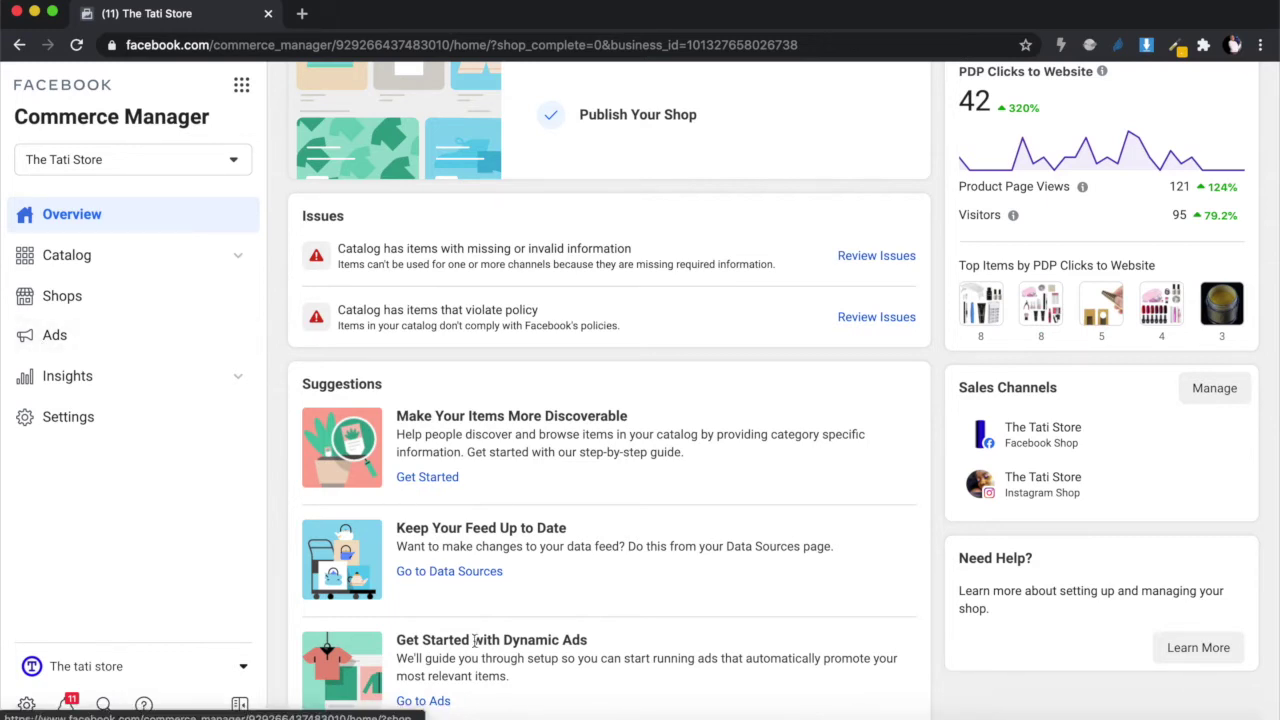
left_click(416, 701)
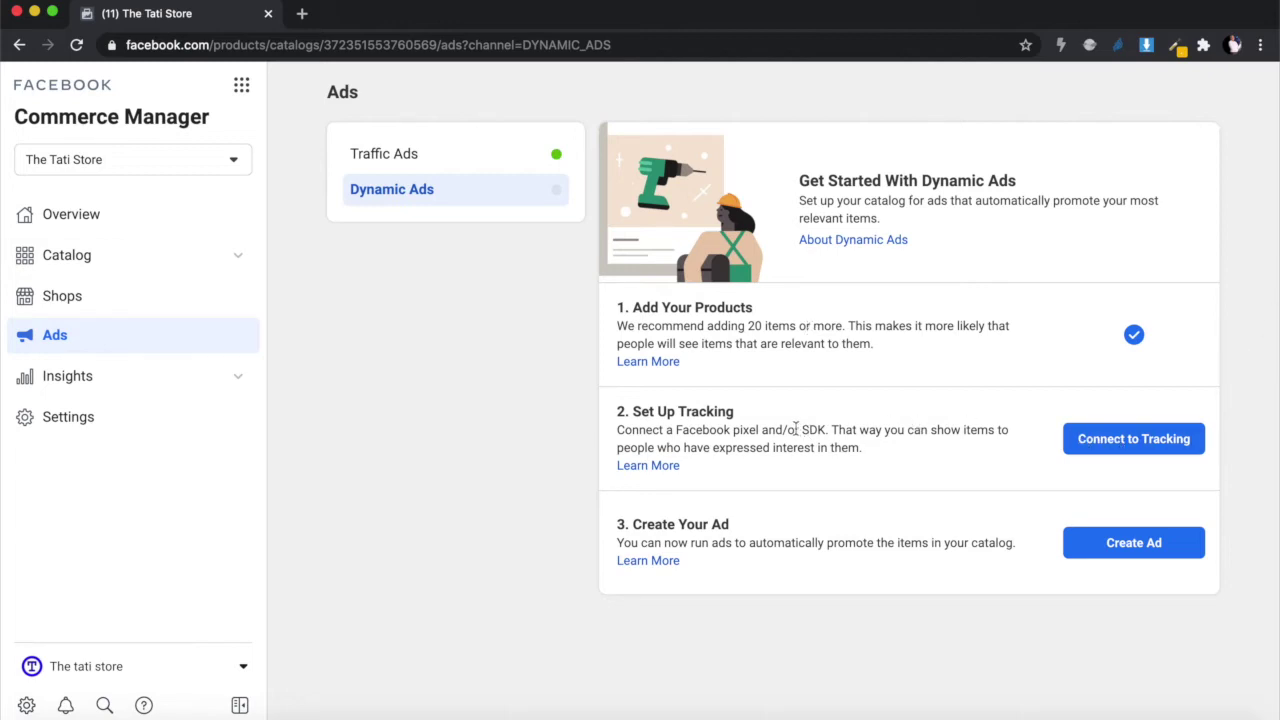
Step: Choose Connect to Tracking in the Set Up Tracking step
left_click(1140, 443)
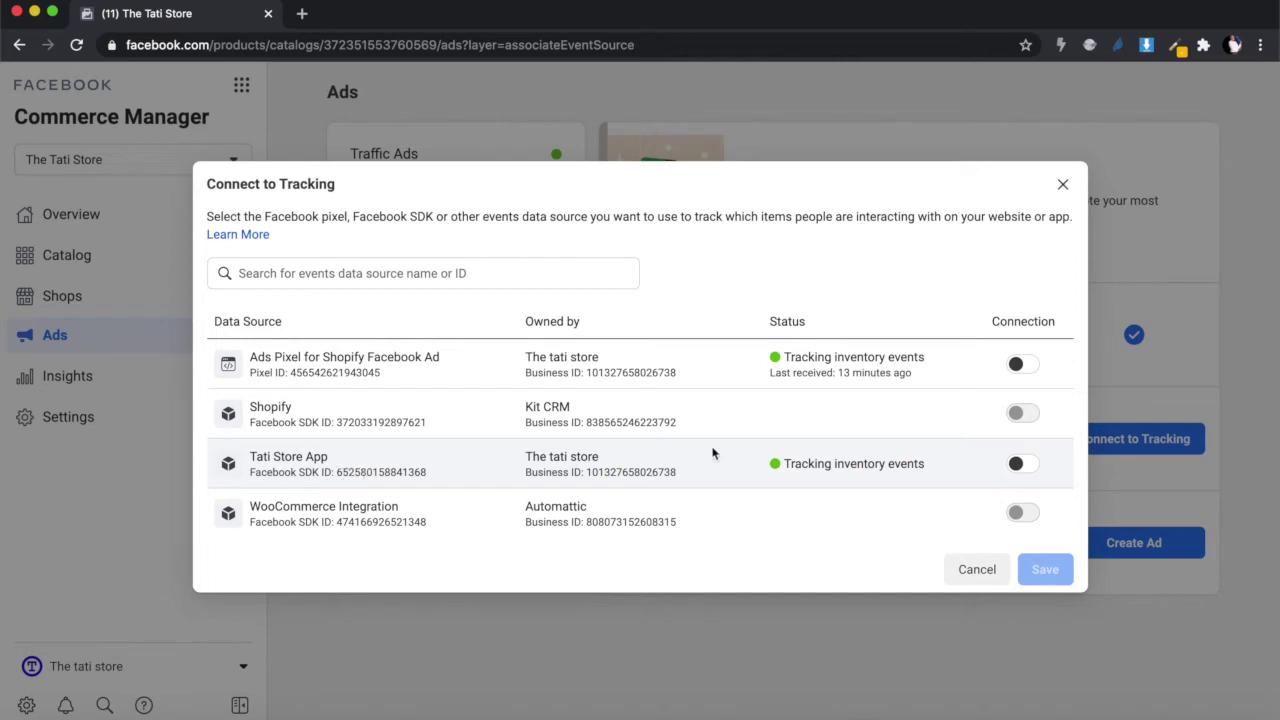
Step: Switch on the Tati Store App data source and save the tracking connection
left_click(1030, 467)
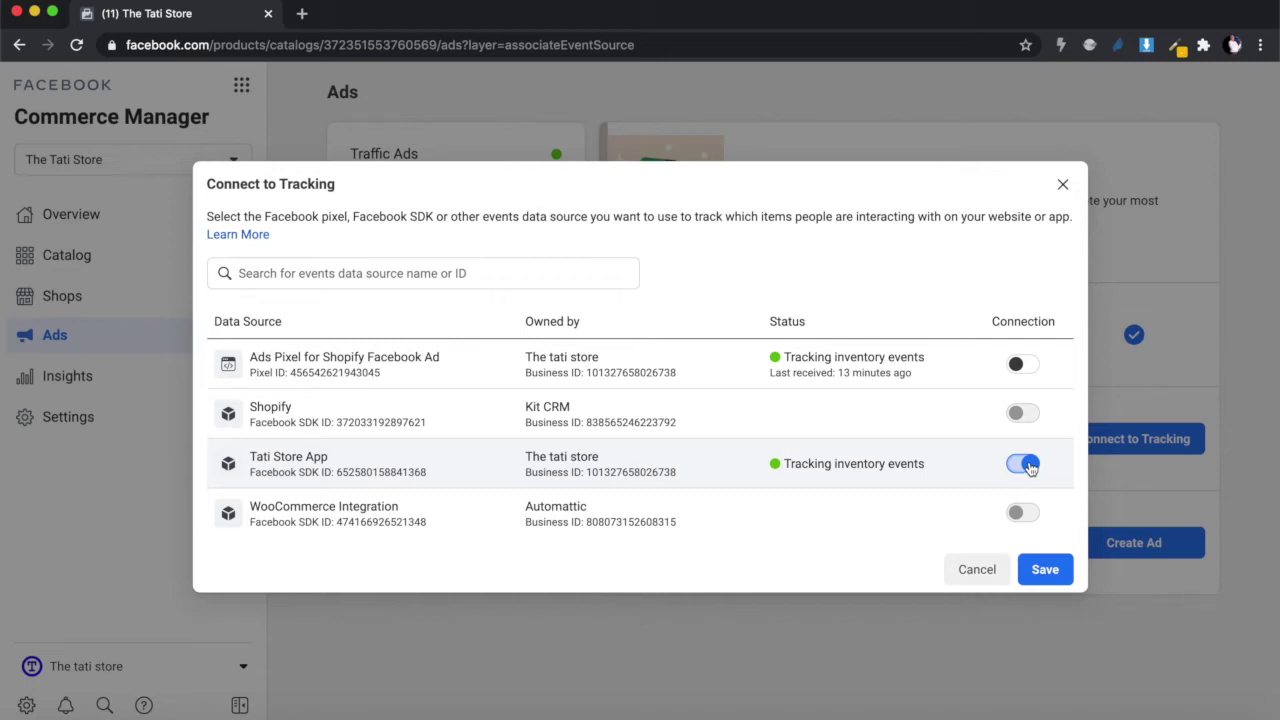
left_click(1045, 570)
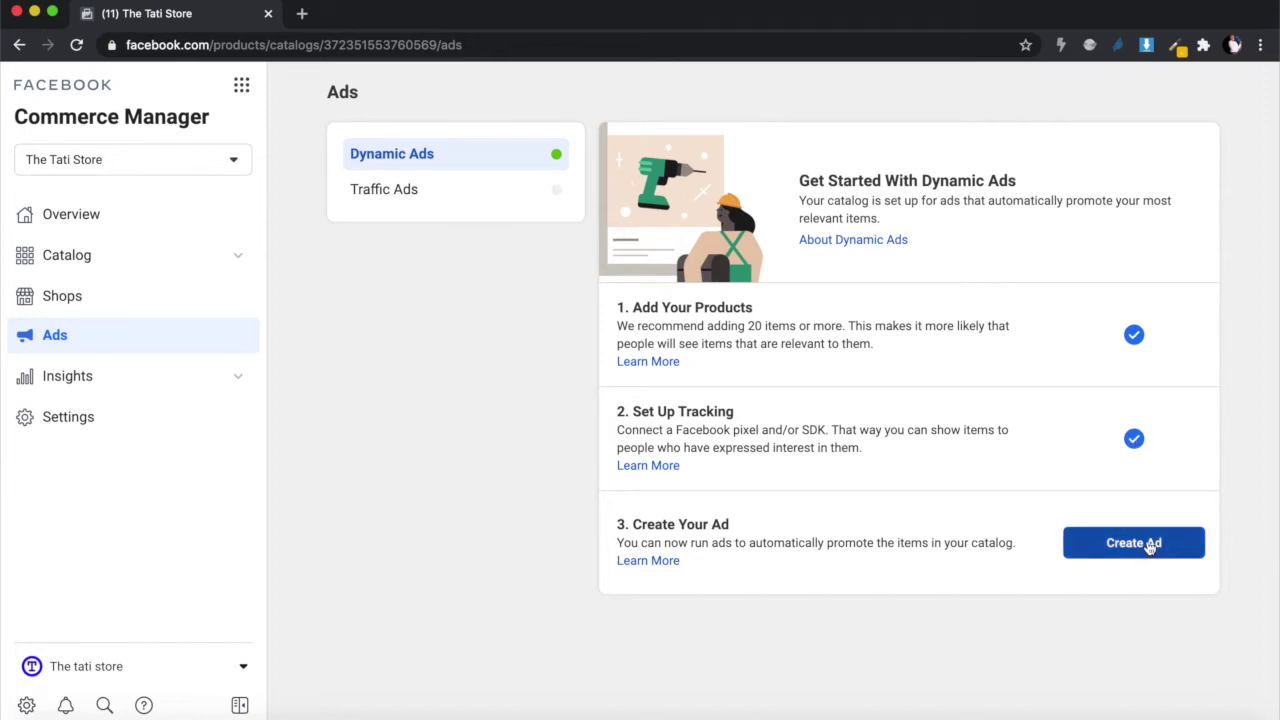
Step: Choose Create Ad under step 3, Create Your Ad
left_click(1134, 545)
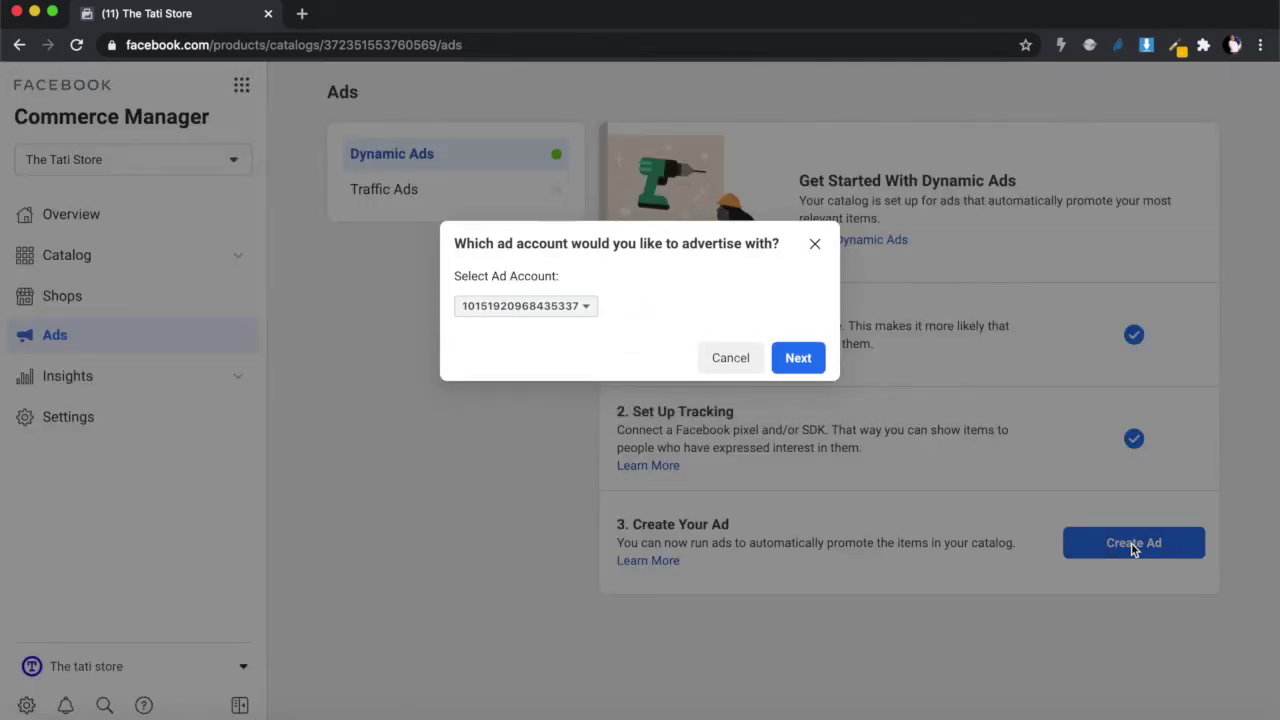
Step: Select the only listed ad account and continue to campaign setup
left_click(565, 308)
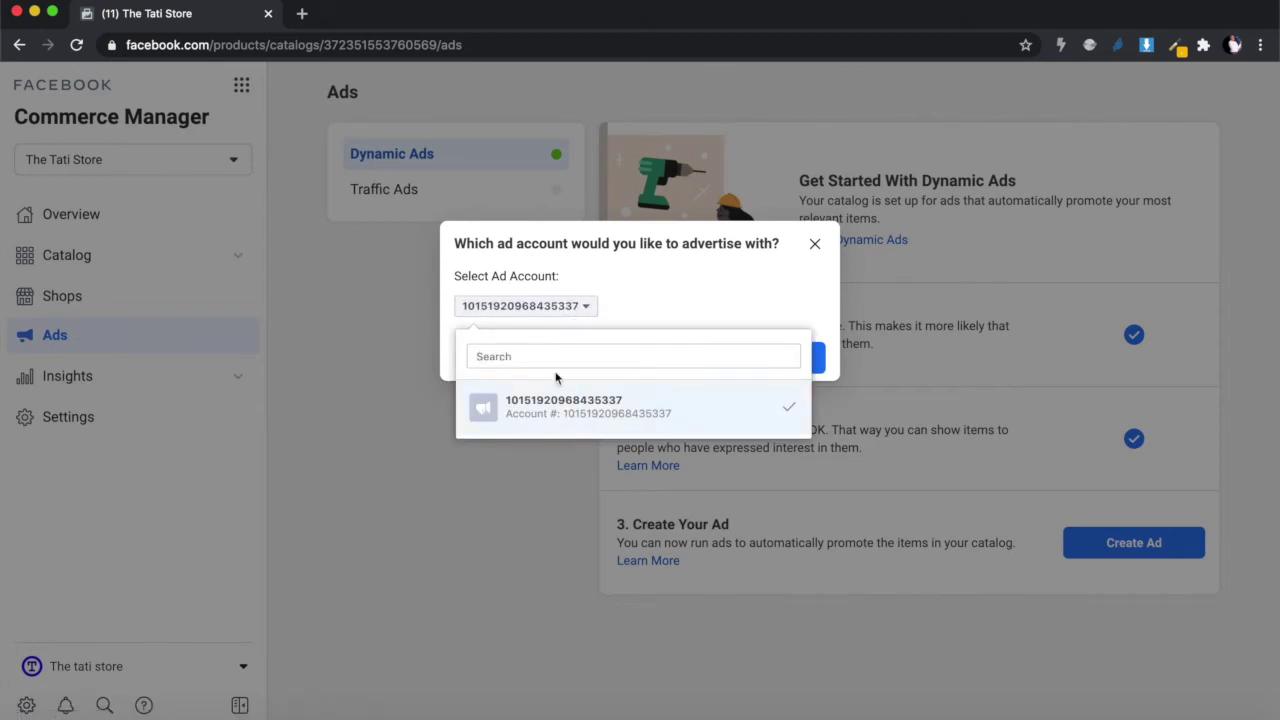
left_click(542, 410)
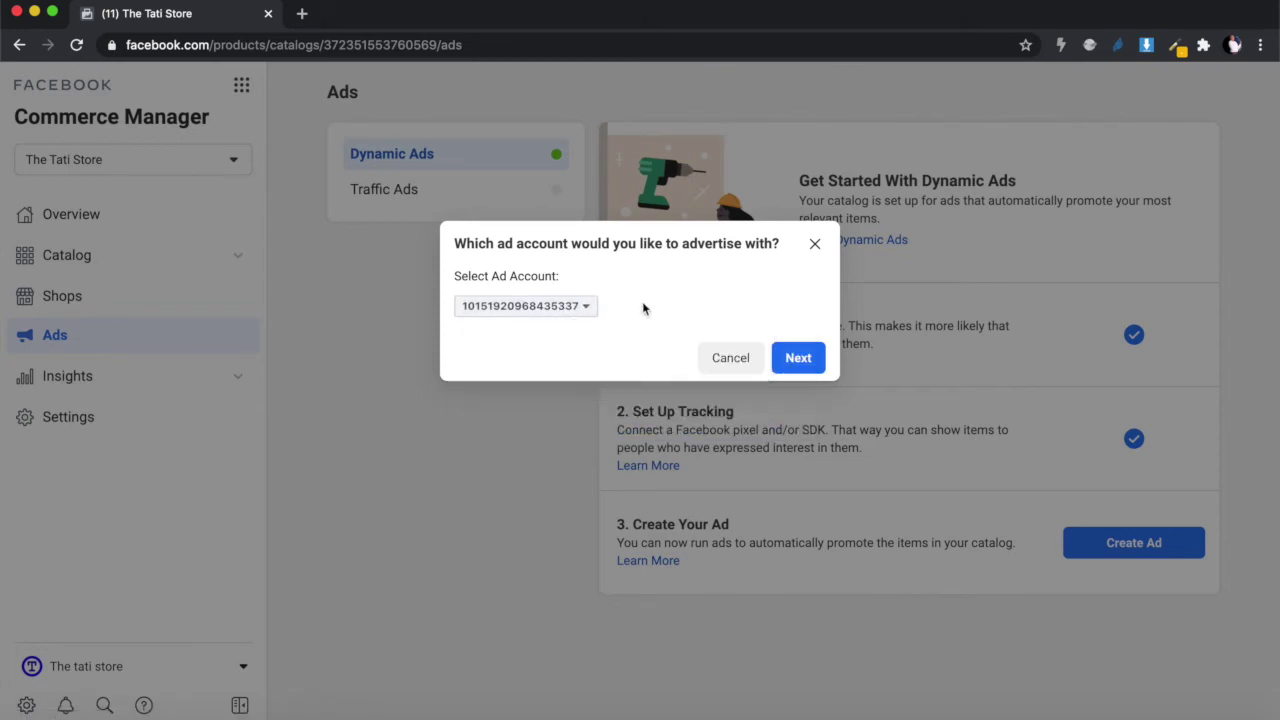
left_click(798, 360)
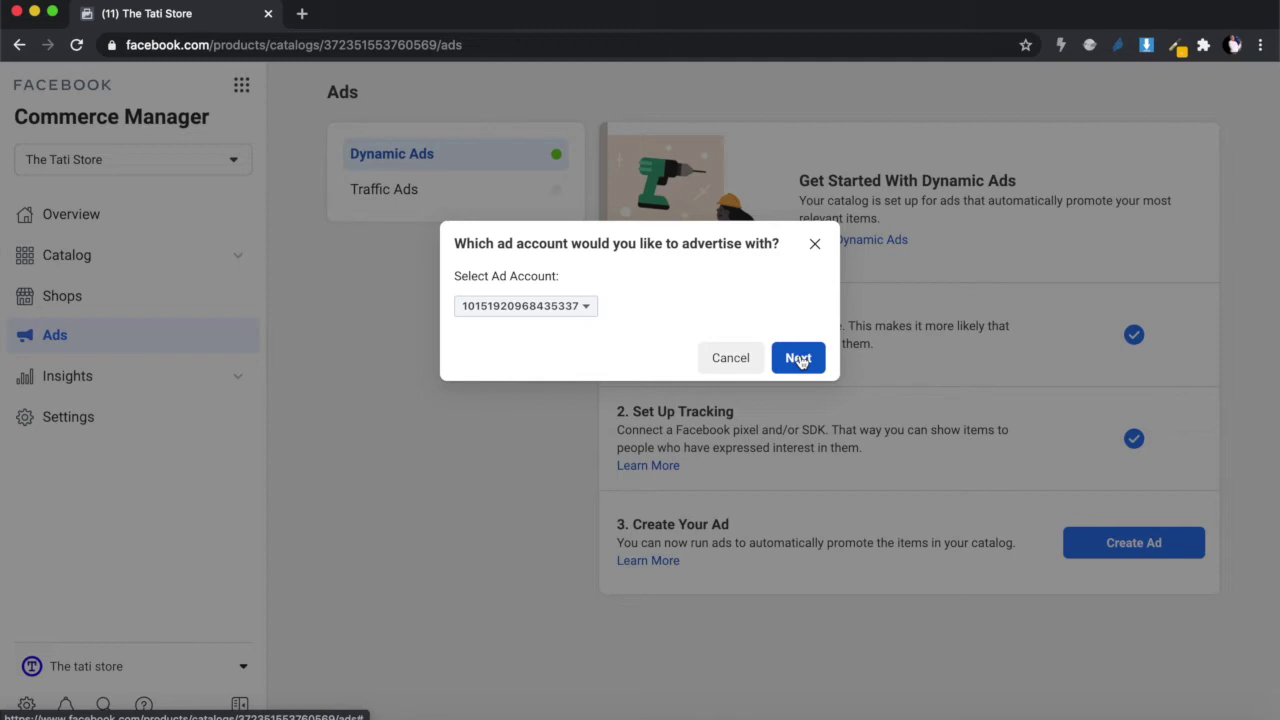
left_click(798, 360)
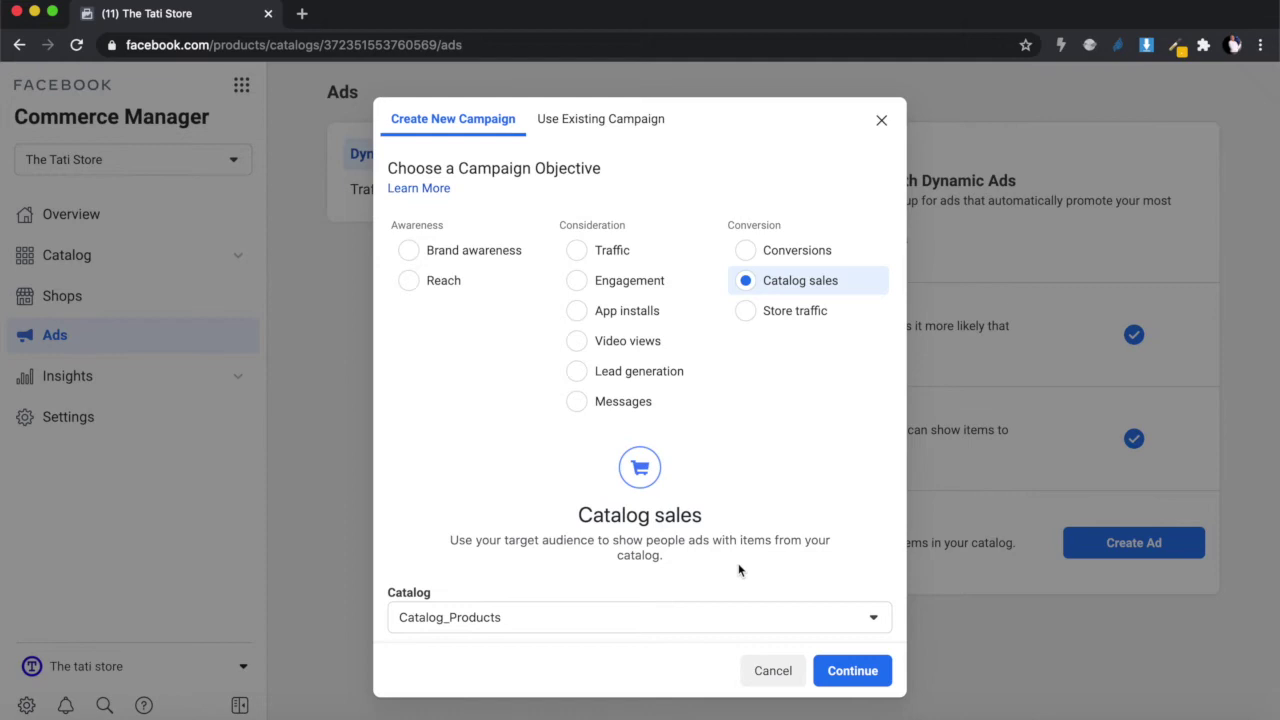
Step: Continue with the Catalog sales objective using the Catalog_Products catalog
left_click(840, 672)
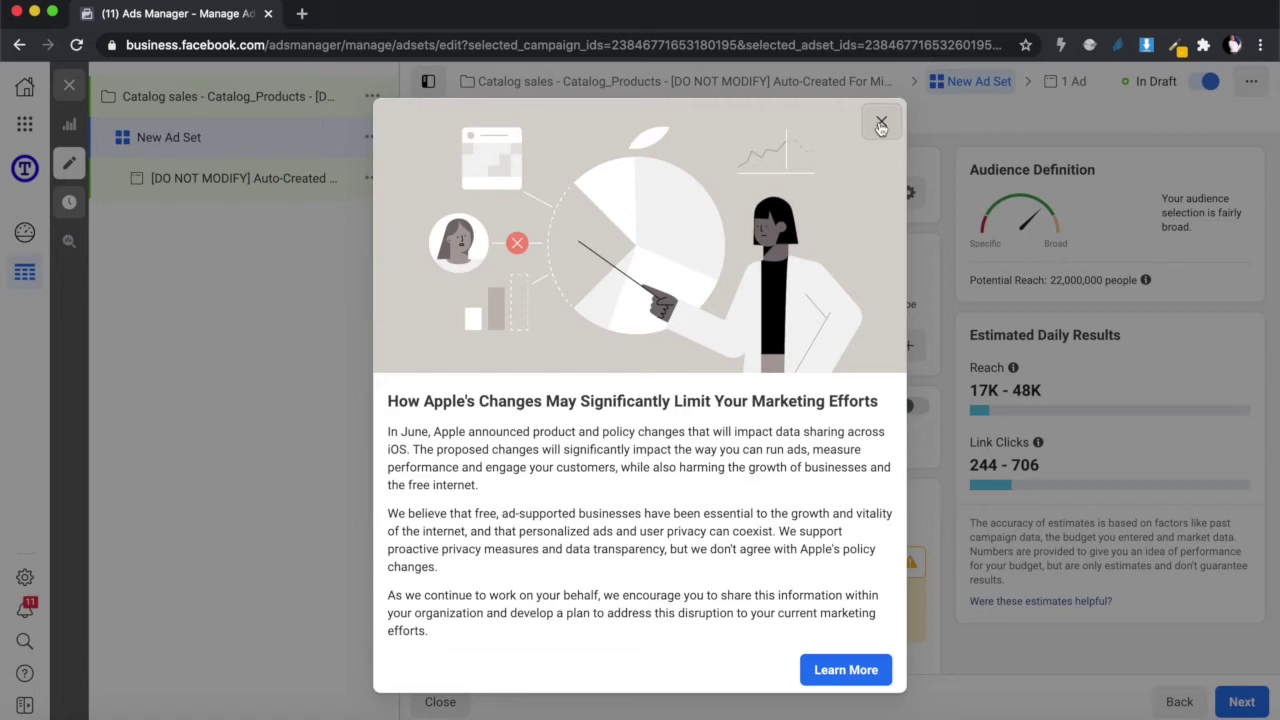
Step: Close the 'How Apple's Changes May Significantly Limit Your Marketing Efforts' popup
left_click(881, 124)
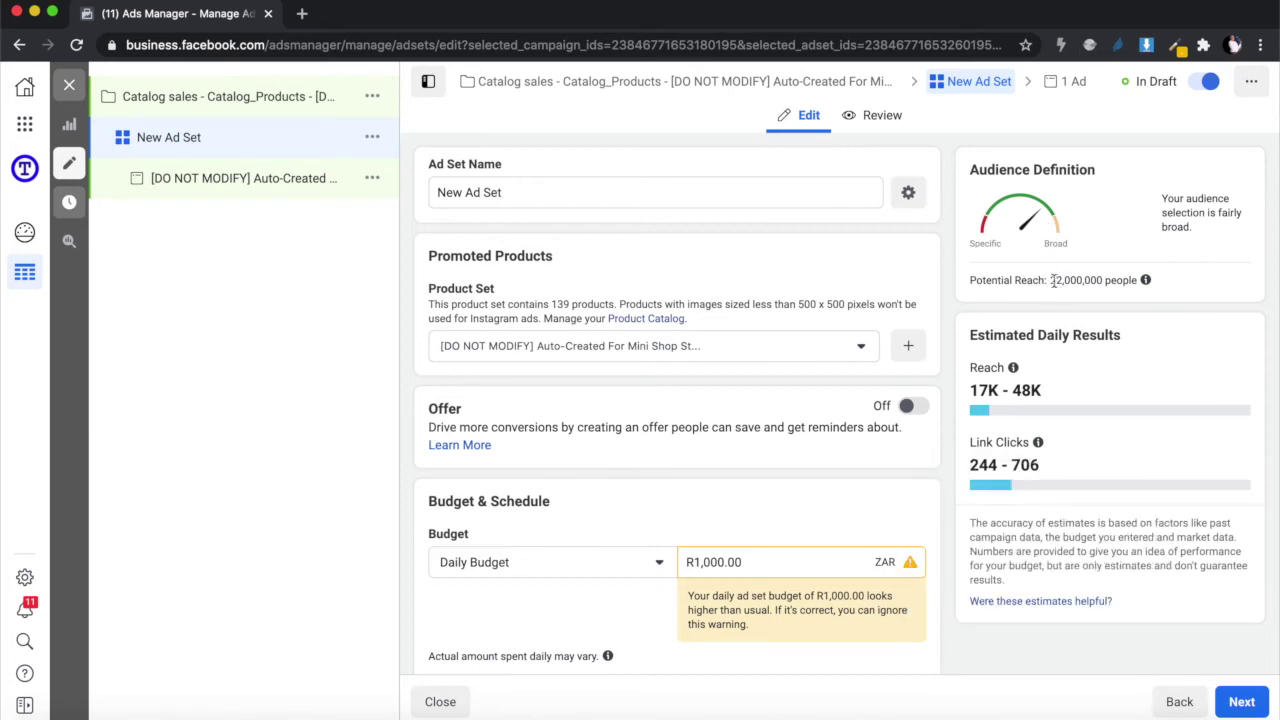
left_click_drag(1052, 280, 1138, 281)
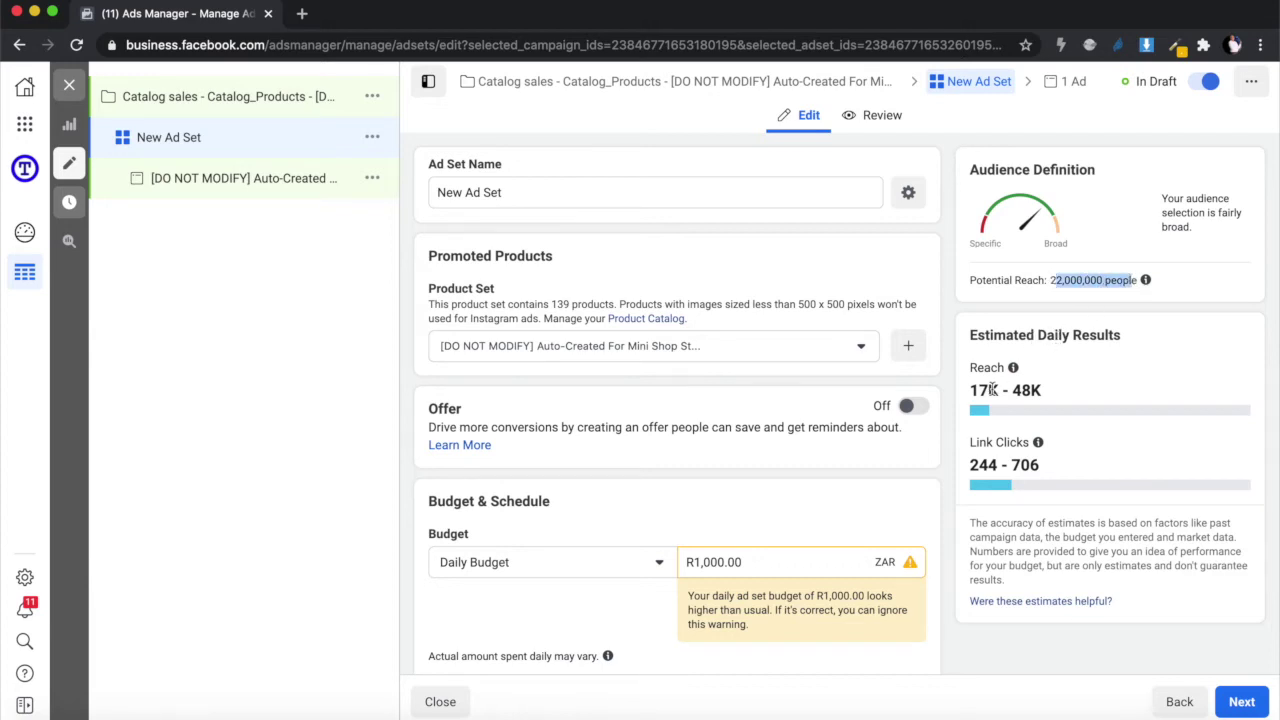
left_click(970, 391)
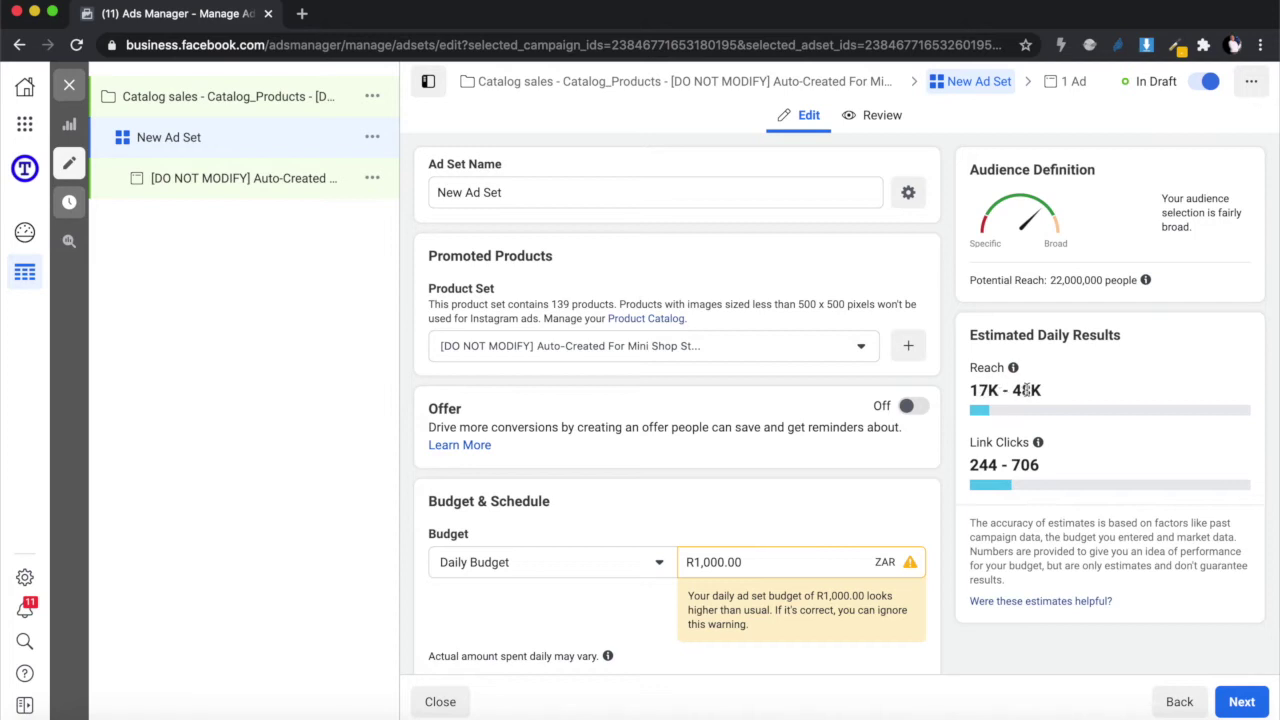
left_click_drag(969, 465, 1042, 466)
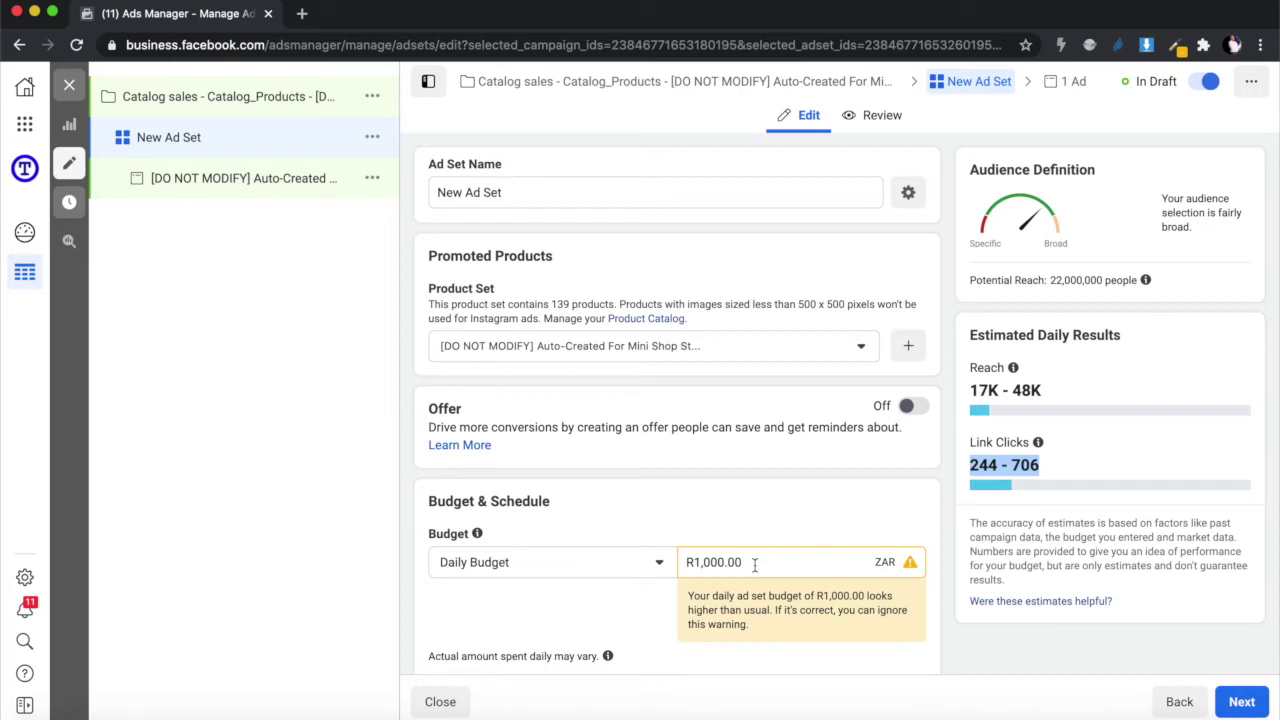
left_click_drag(755, 565, 645, 568)
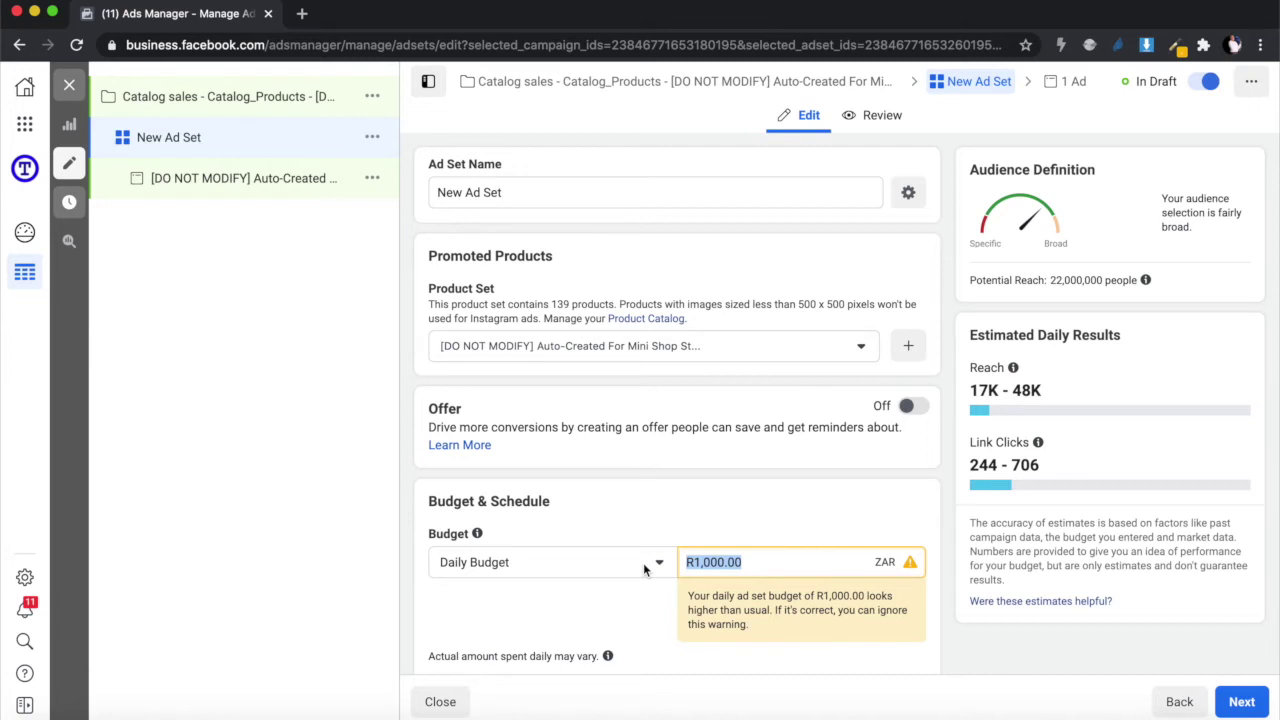
Step: Enter a R50.00 daily budget, keeping the Dec 19, 2020 start date
type("50")
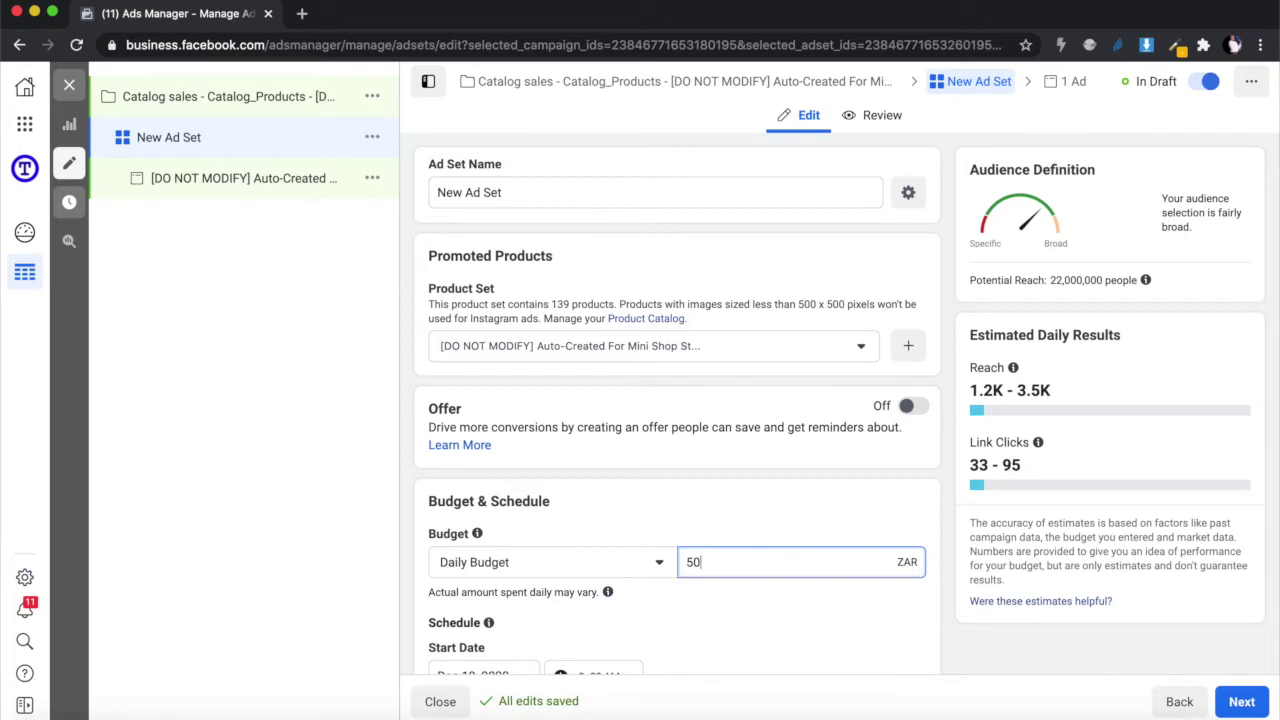
left_click(710, 617)
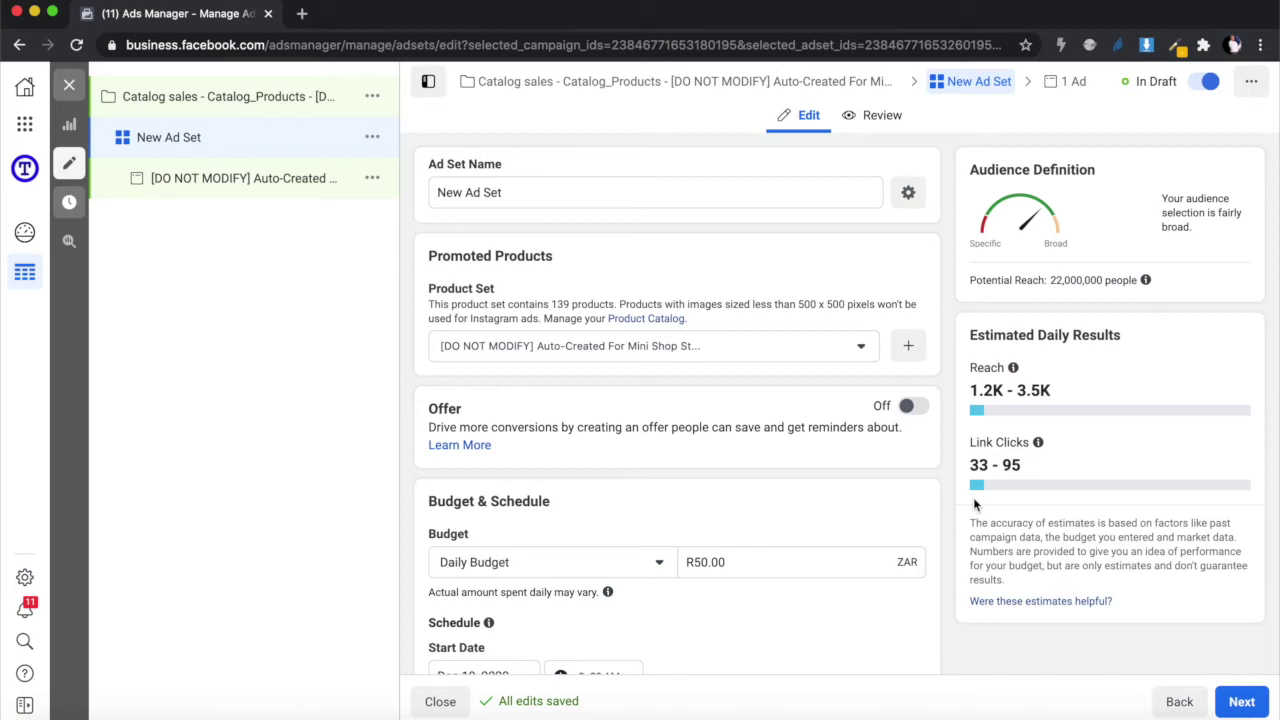
scroll(975, 504, "down", 3)
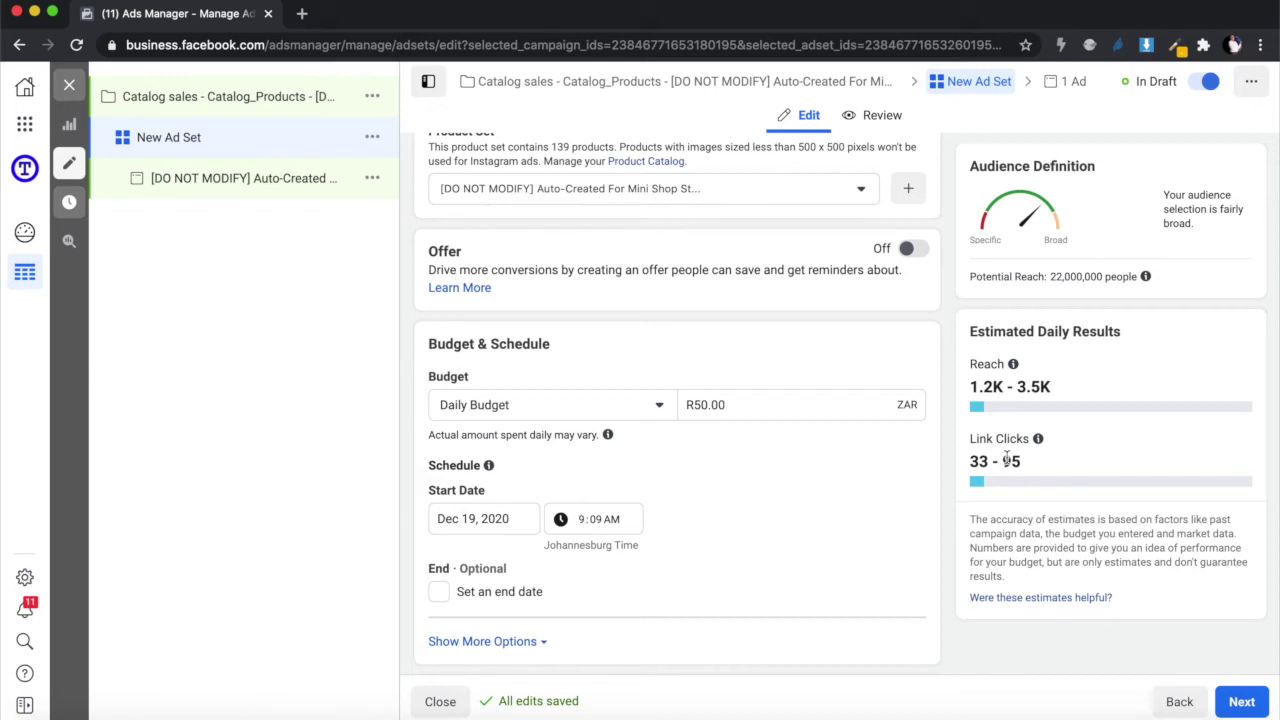
left_click_drag(741, 404, 669, 403)
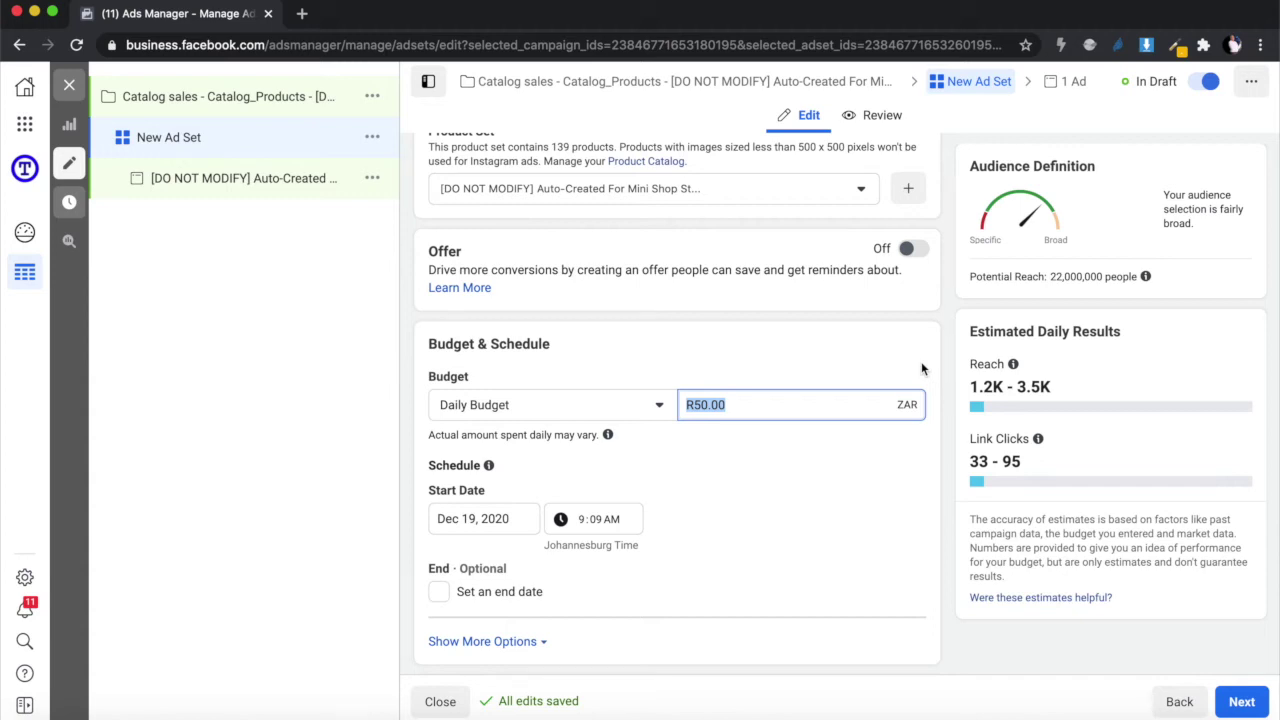
Step: Replace the ad set name 'New Ad Set' with 'Tati Store Test Ad'
mouse_move(1012, 364)
scroll(781, 472, "up", 3)
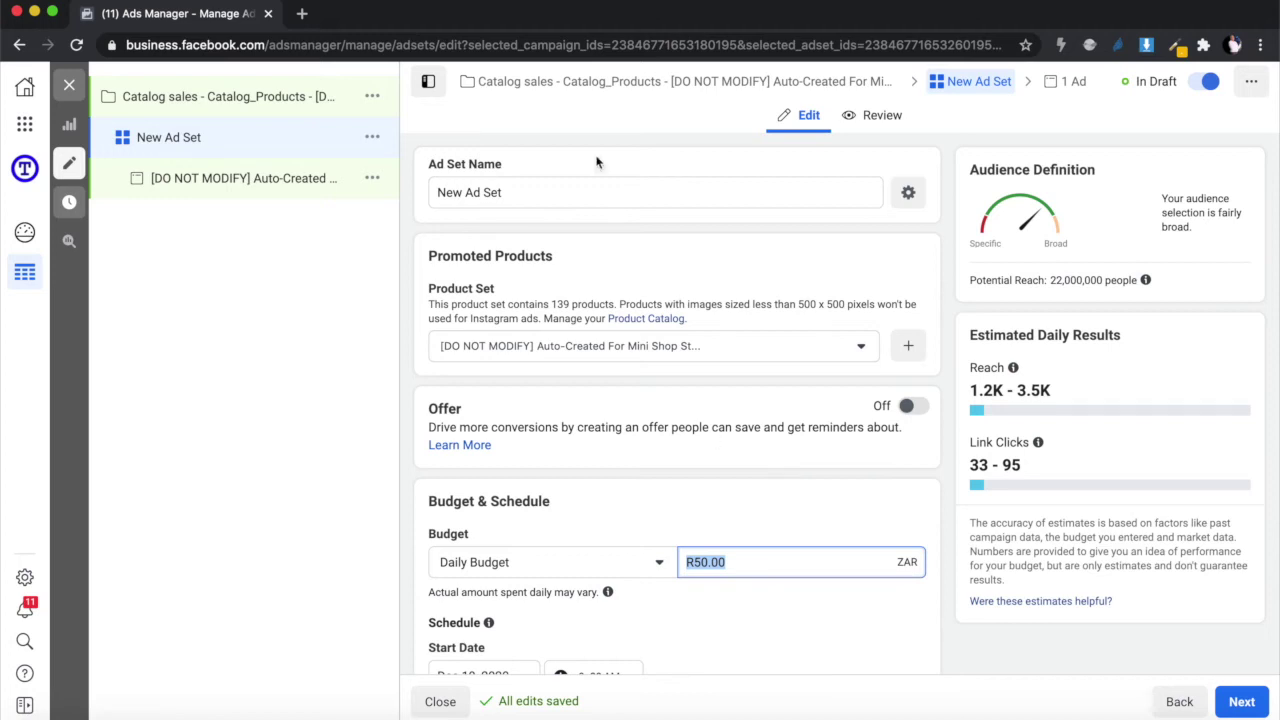
left_click(522, 193)
key("super+a")
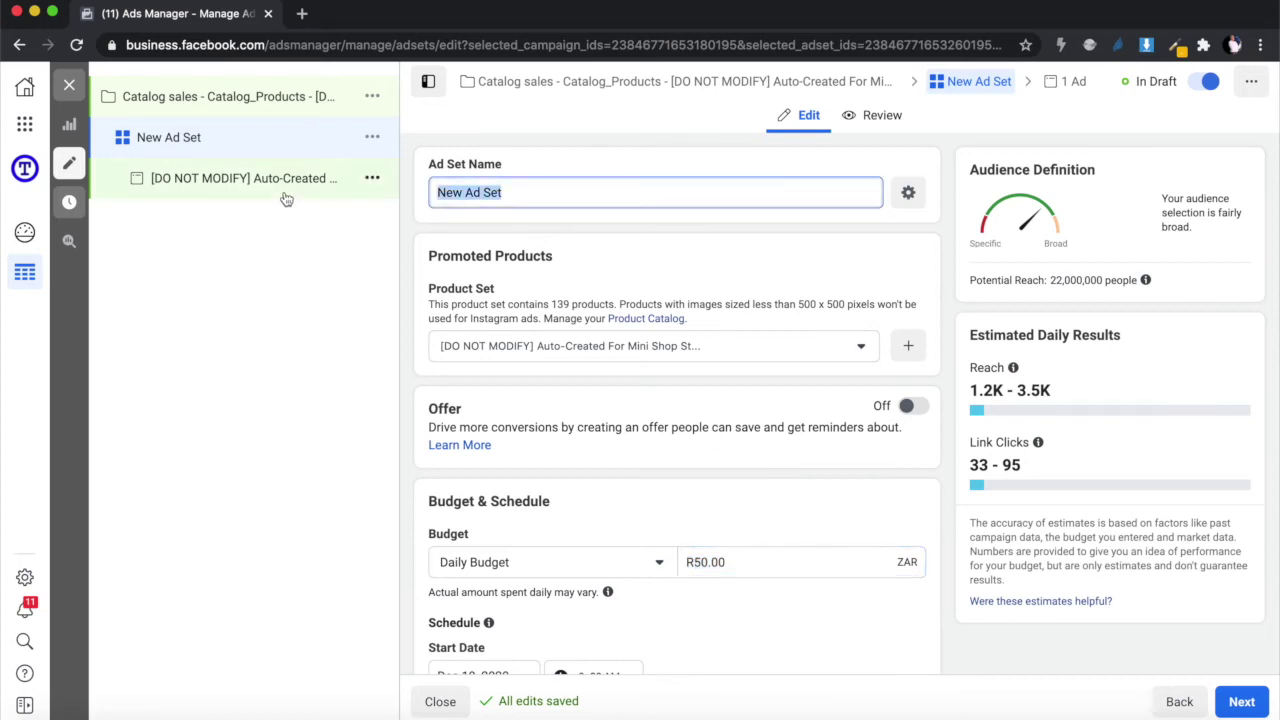
type("Ta")
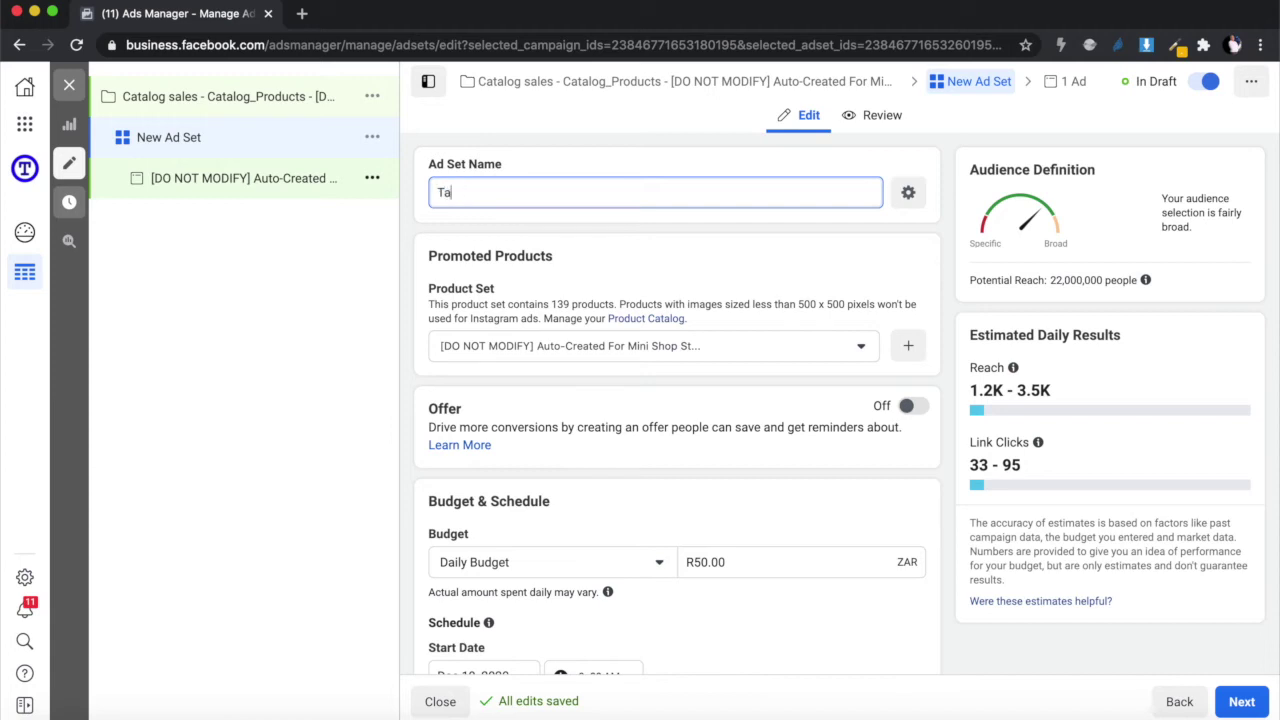
type("ti Store Test Ad")
left_click(861, 347)
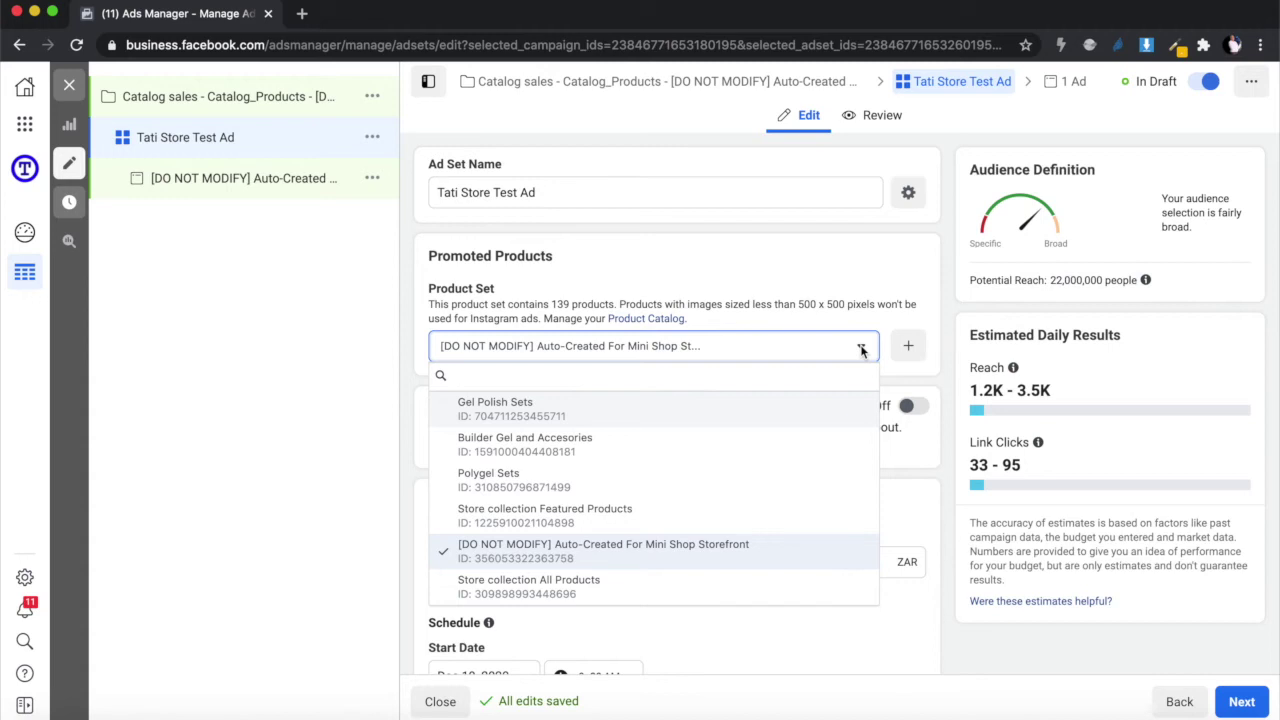
mouse_move(587, 418)
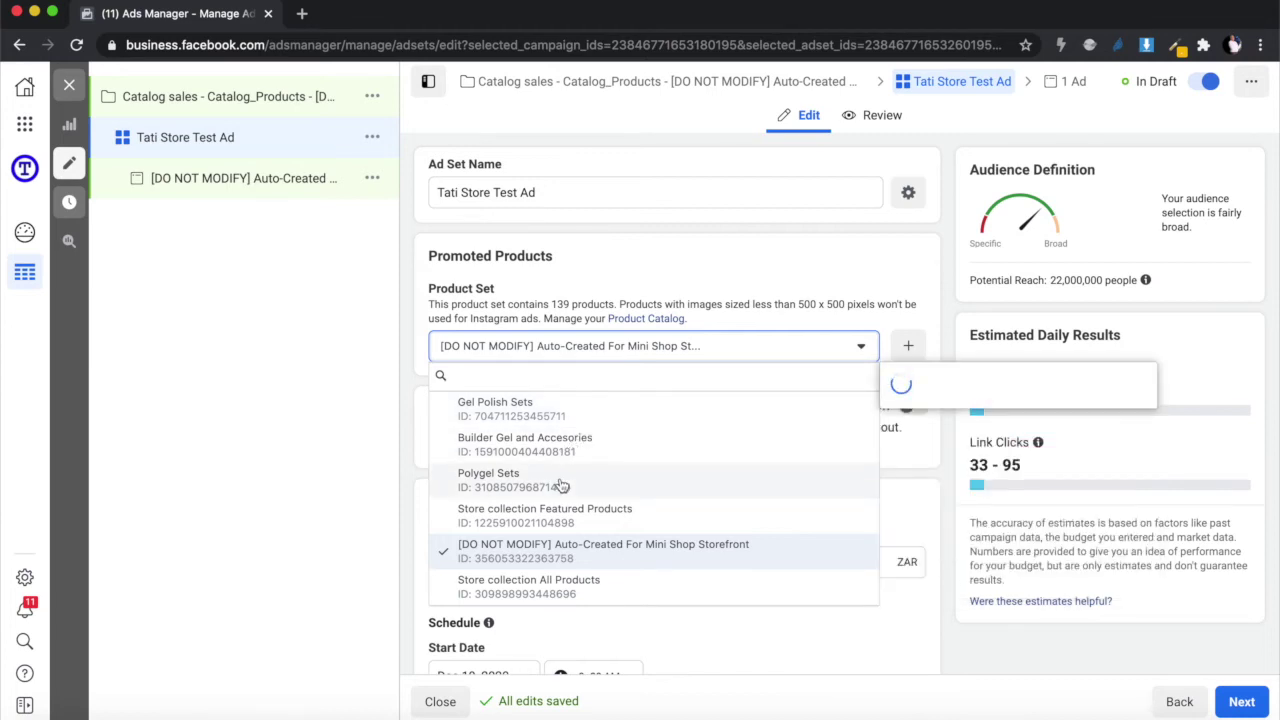
mouse_move(562, 486)
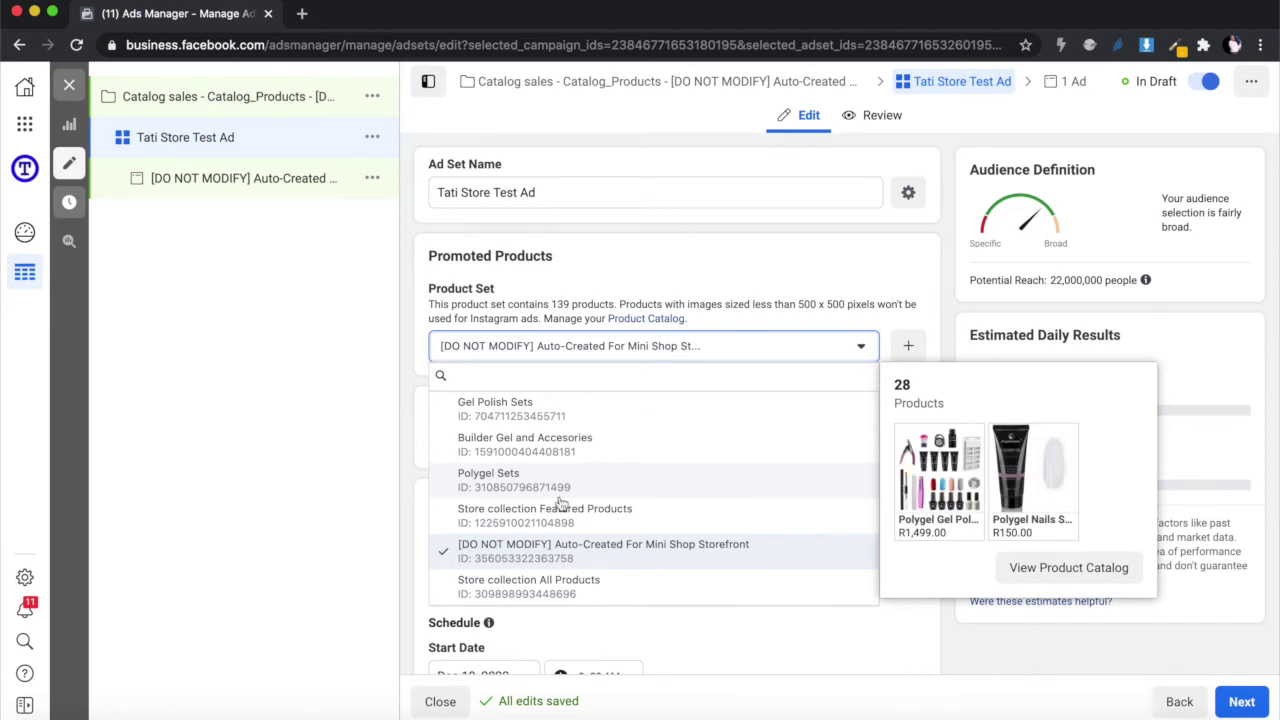
mouse_move(558, 518)
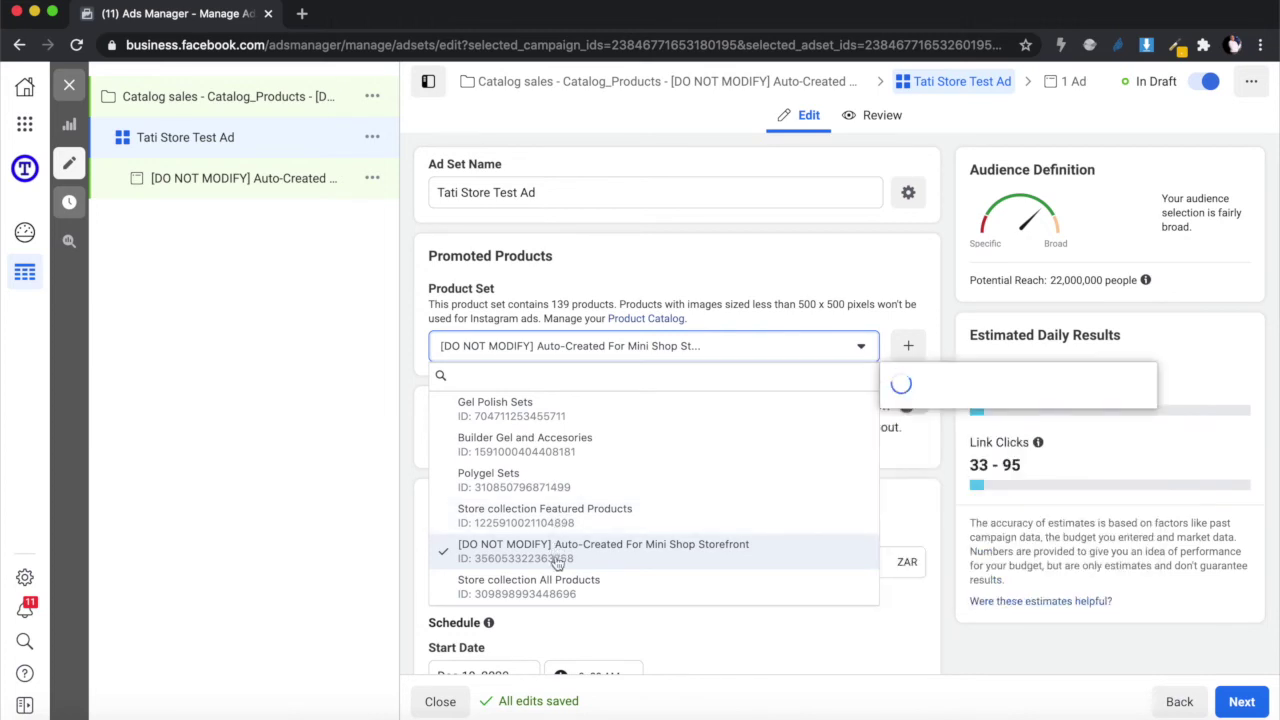
mouse_move(557, 564)
mouse_move(561, 595)
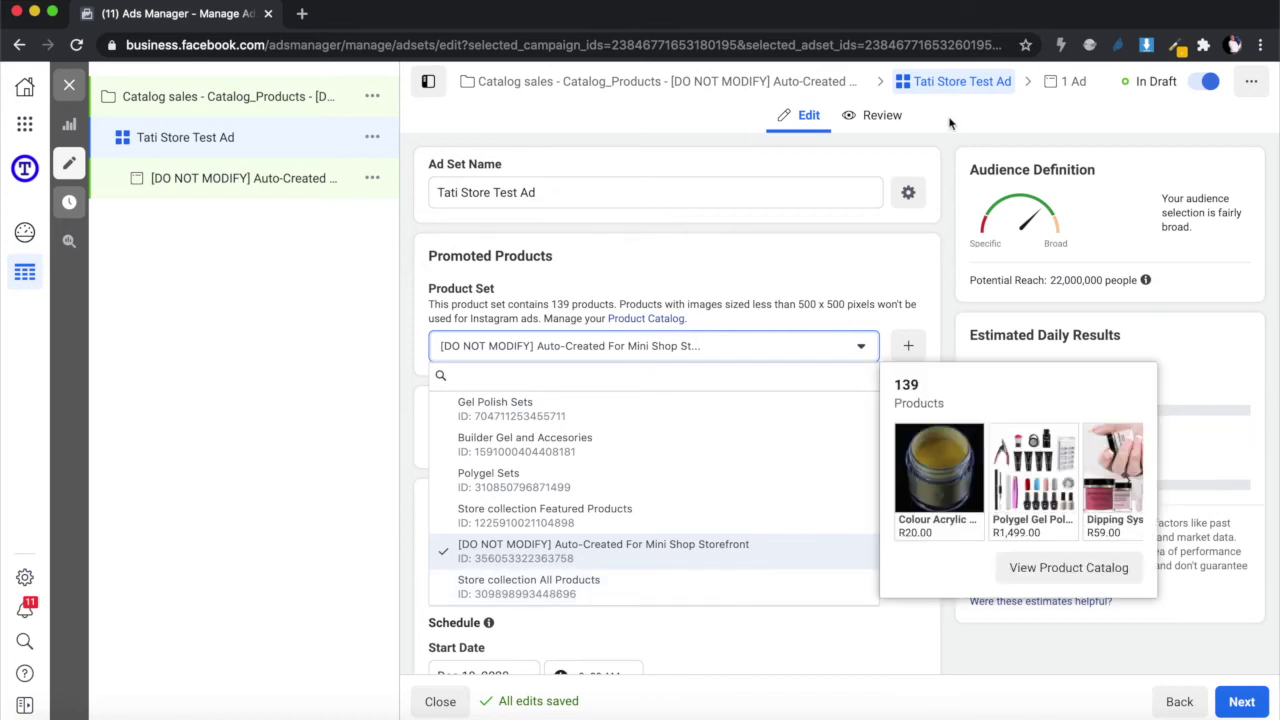
left_click(946, 257)
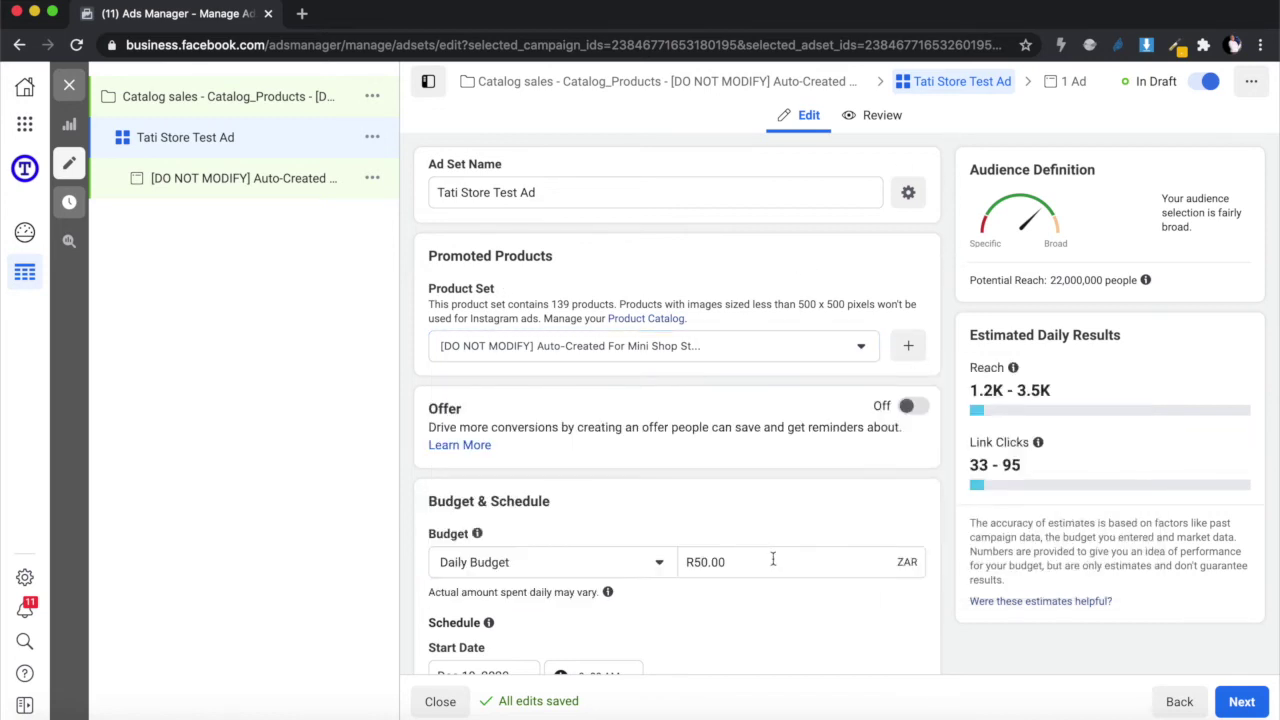
Step: Reopen the product set list to preview the 28 products in Polygel Sets
left_click(716, 351)
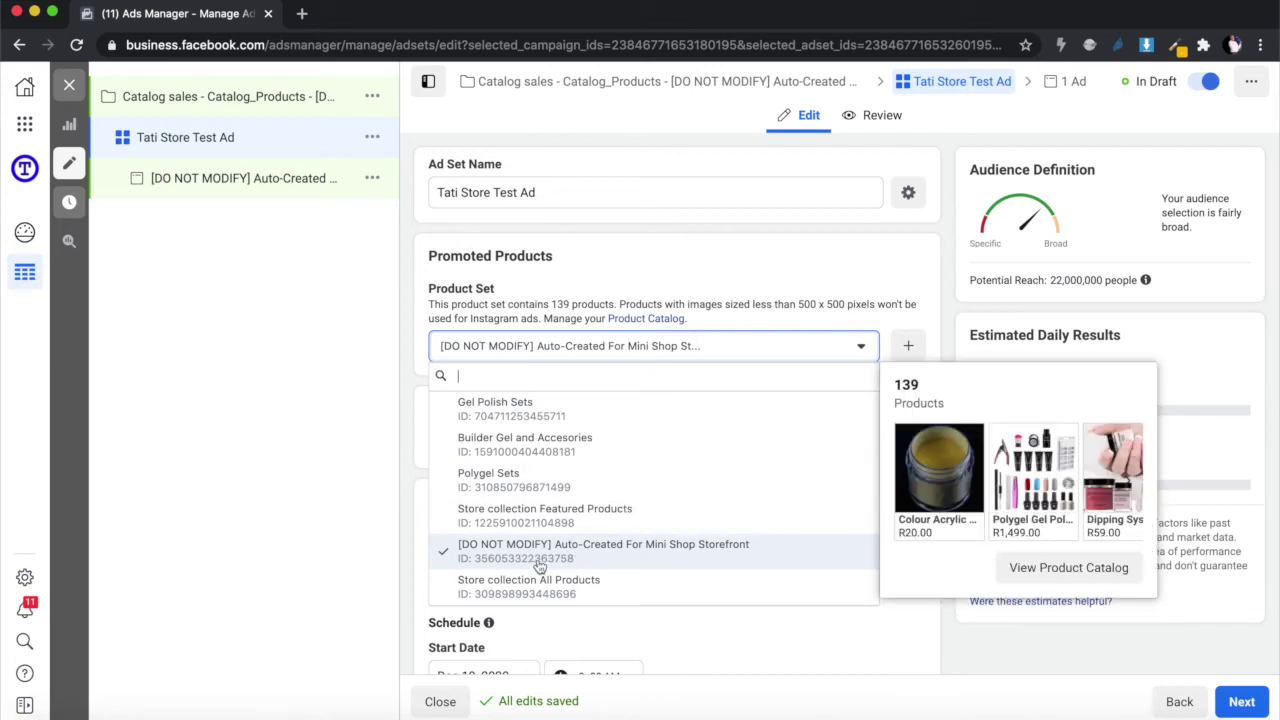
Step: Choose Polygel Sets, with its 28 products, as the promoted product set
left_click(517, 476)
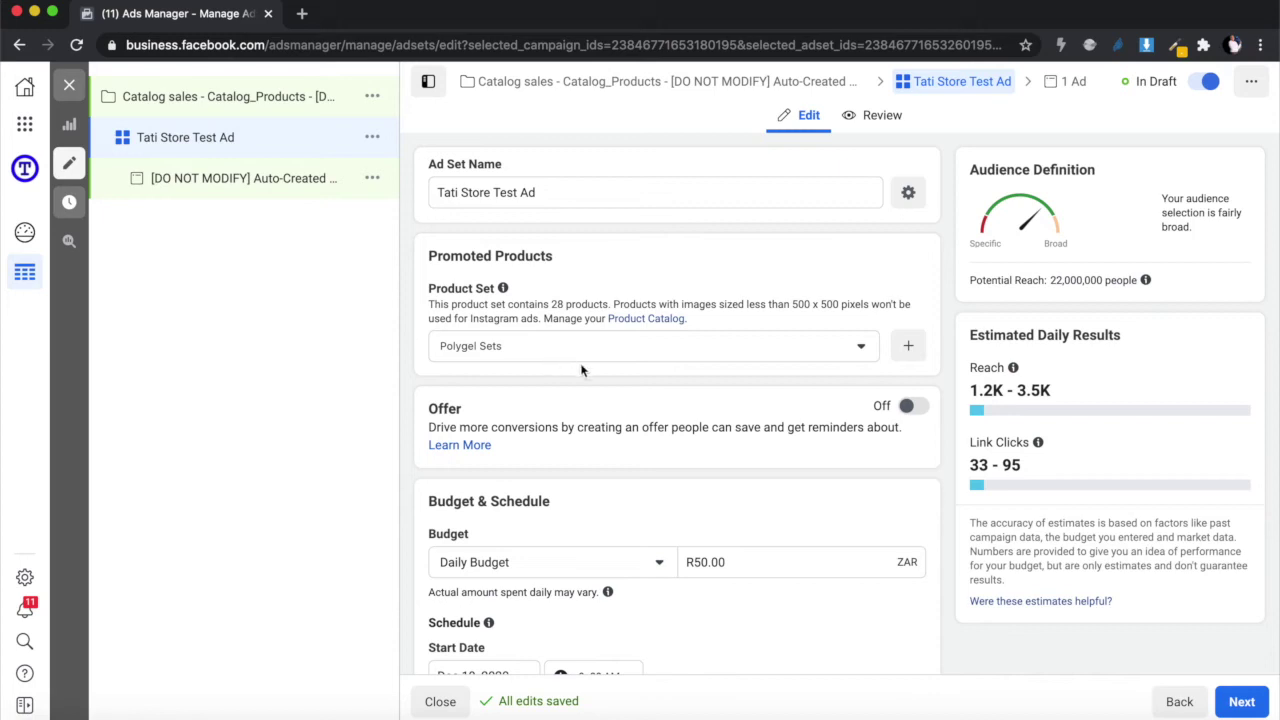
scroll(509, 604, "down", 3)
scroll(509, 604, "down", 2)
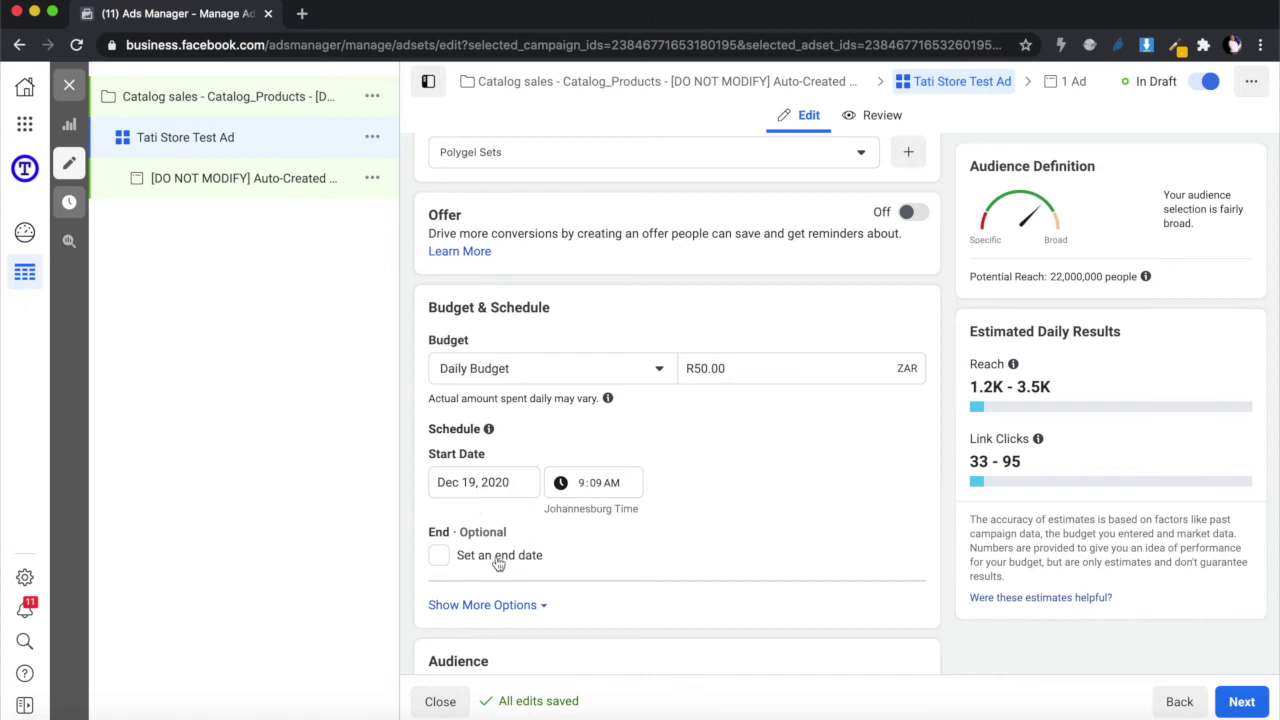
scroll(543, 560, "down", 1)
scroll(543, 561, "up", 1)
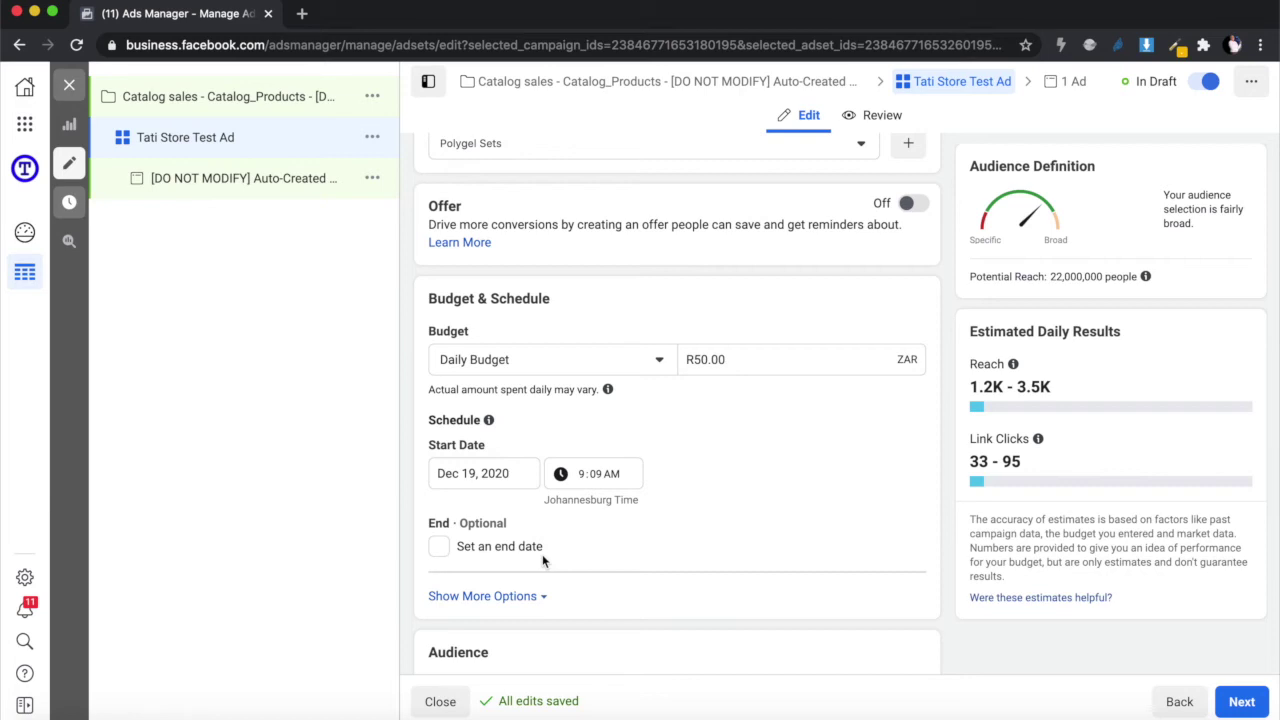
scroll(542, 554, "up", 3)
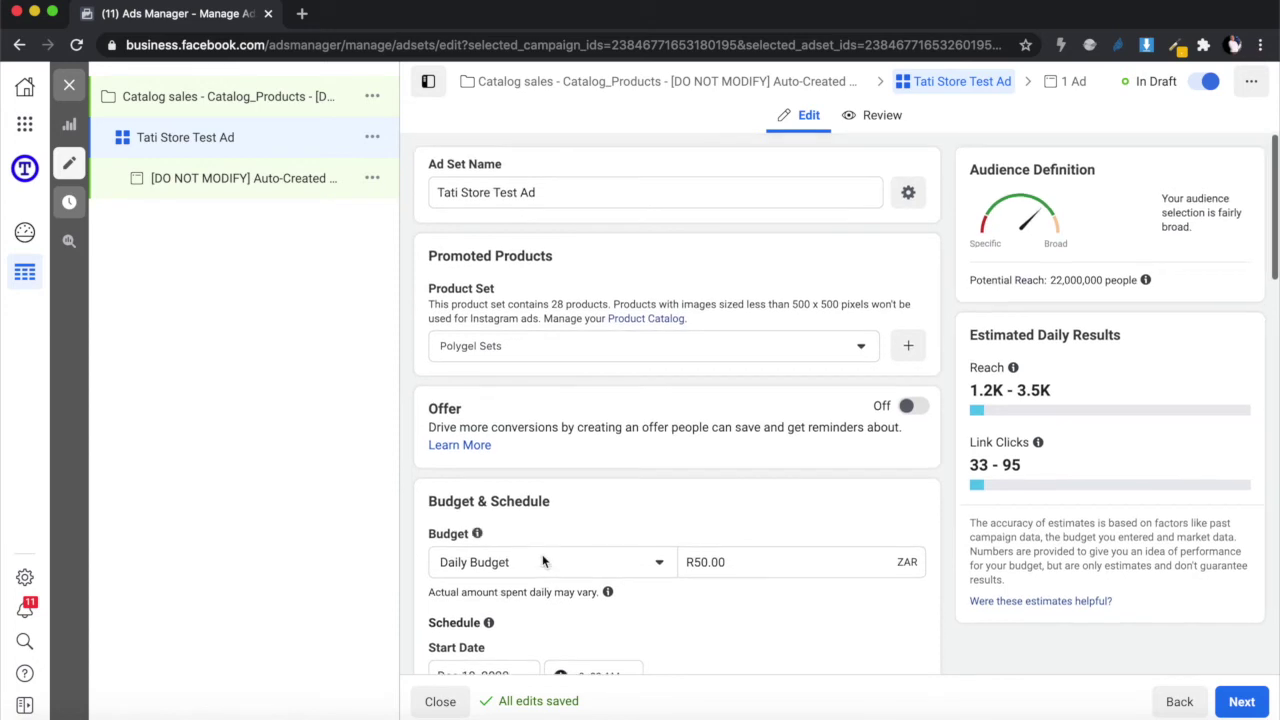
scroll(476, 692, "down", 1)
scroll(586, 574, "down", 5)
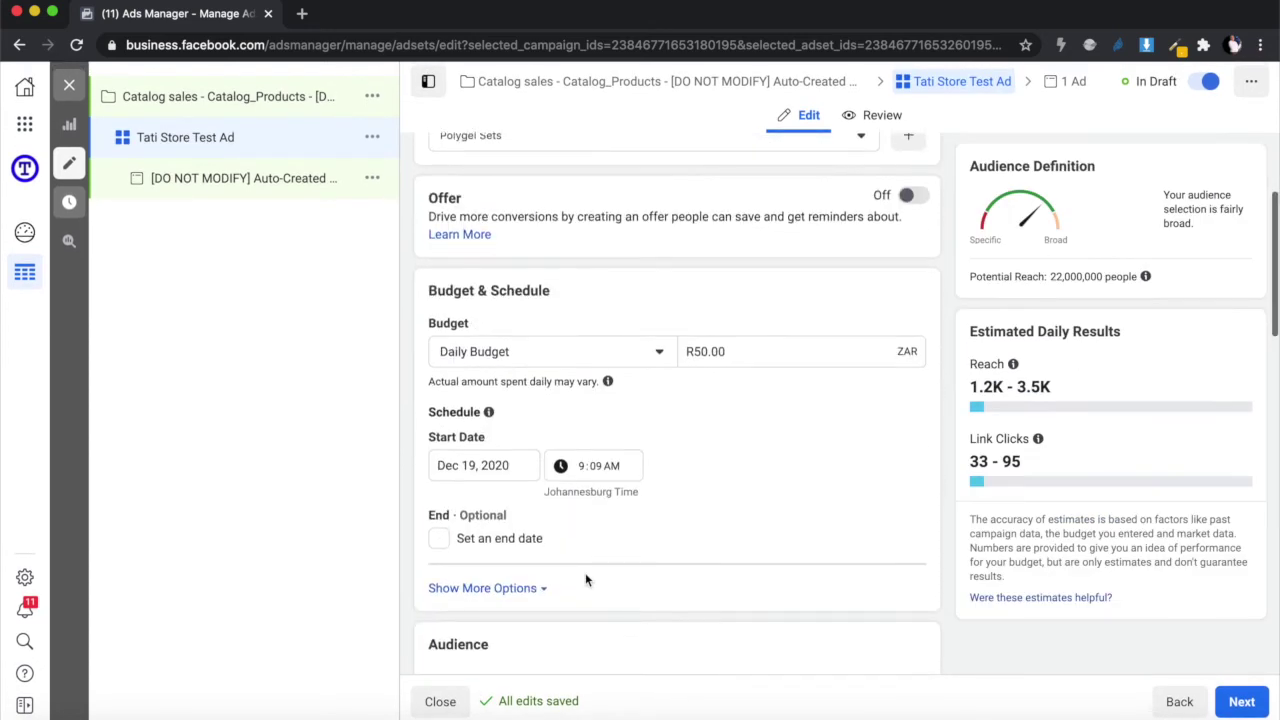
scroll(586, 580, "up", 3)
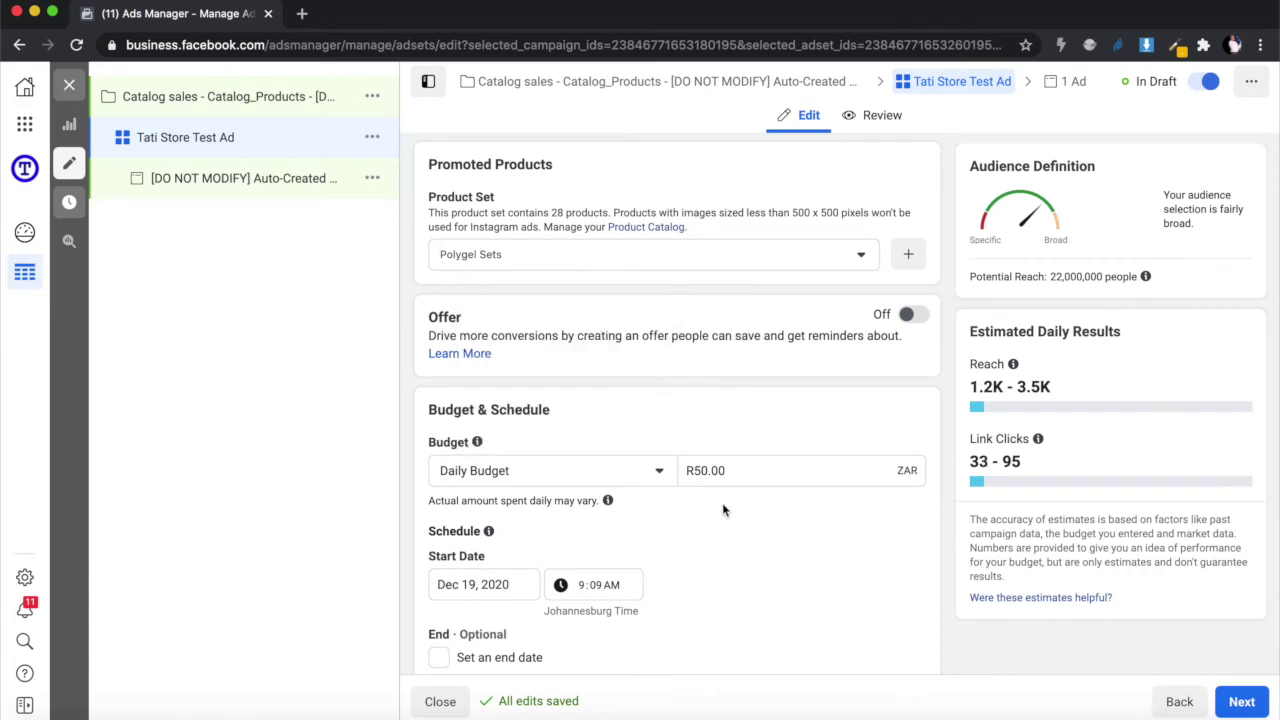
scroll(723, 508, "down", 3)
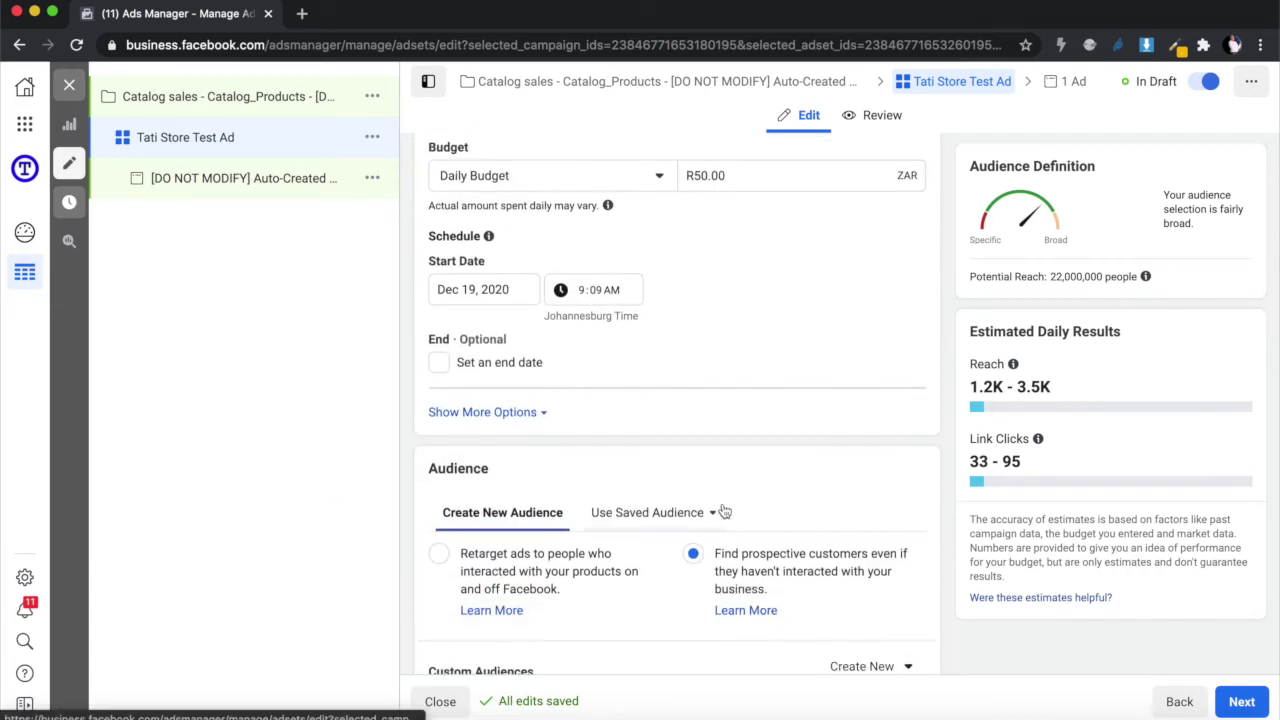
scroll(723, 510, "down", 2)
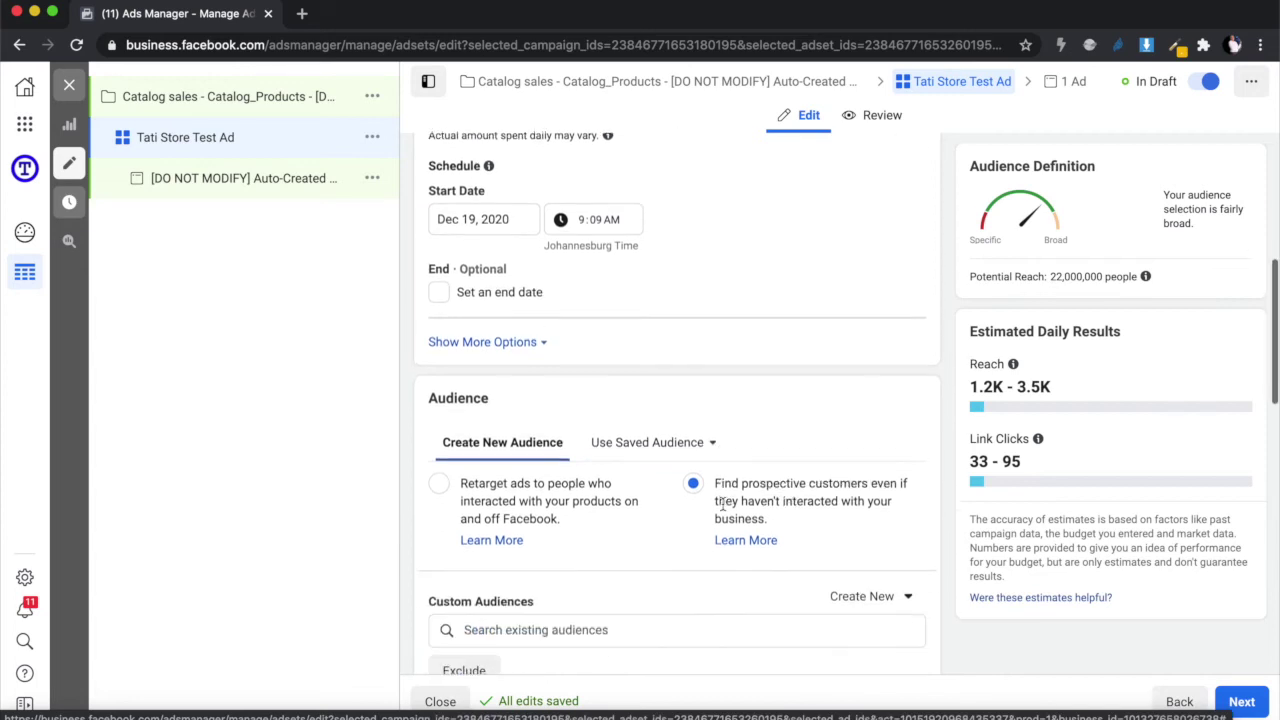
scroll(723, 506, "down", 1)
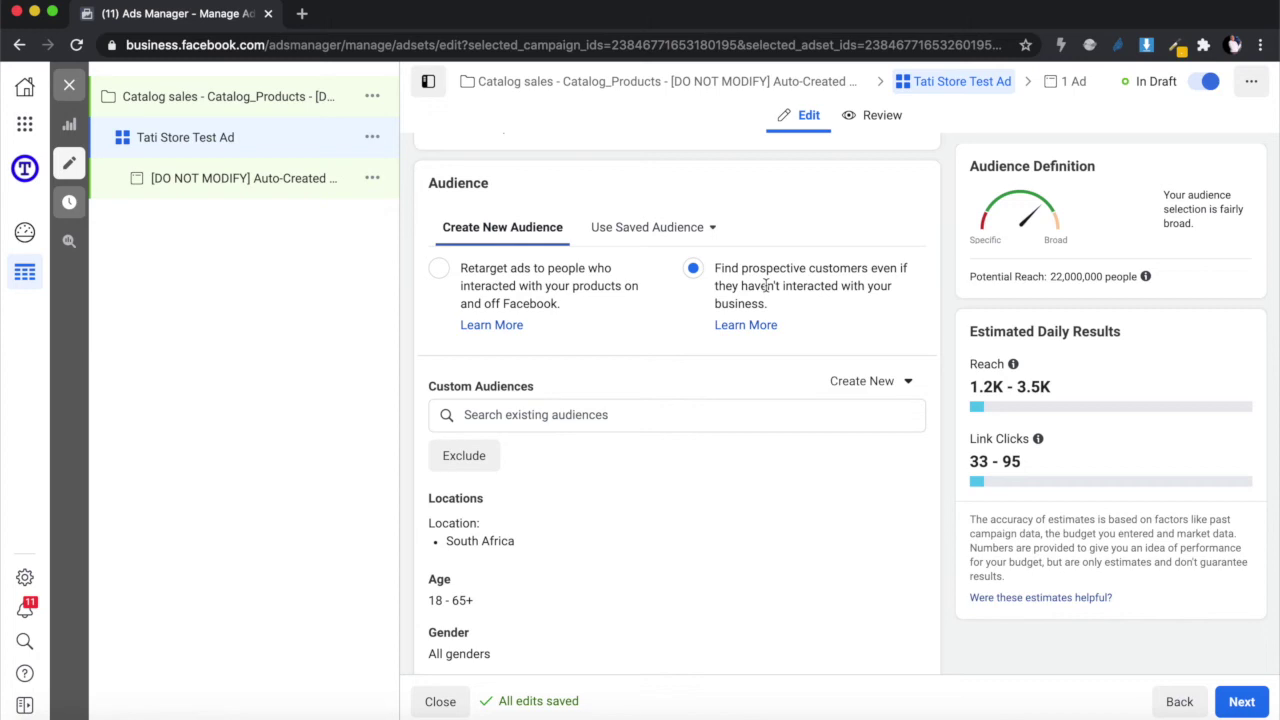
scroll(766, 285, "down", 4)
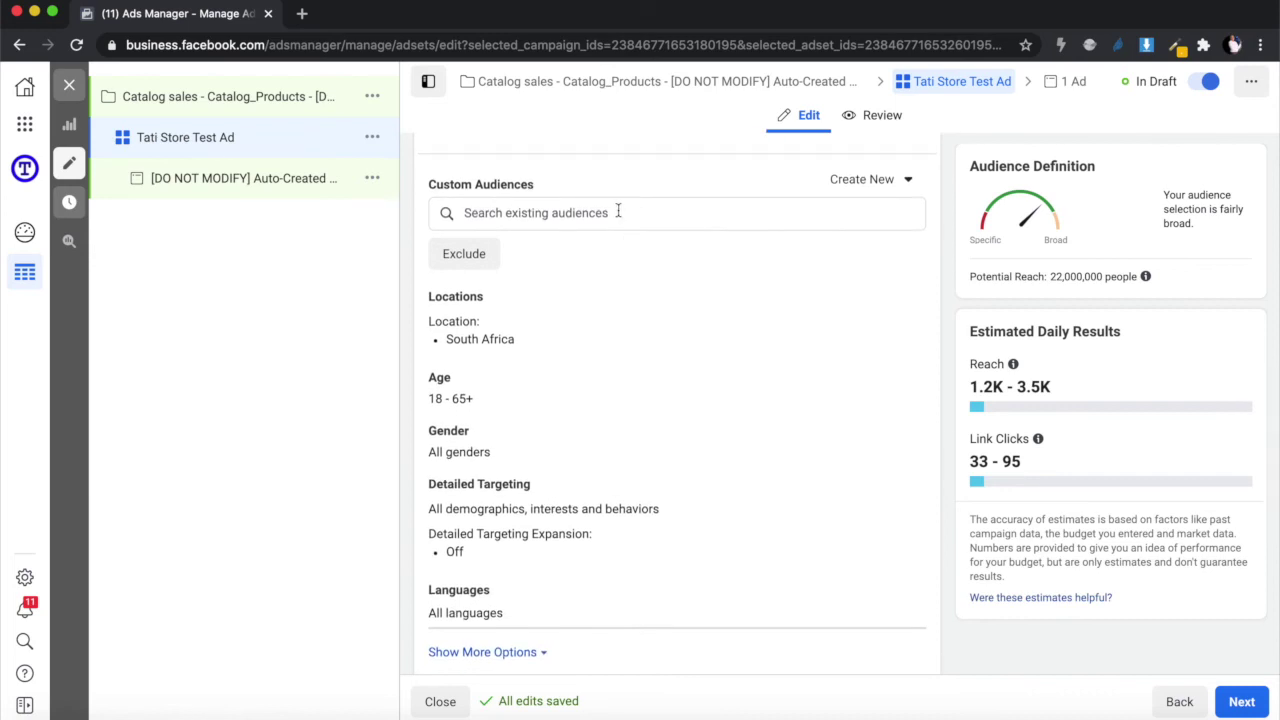
scroll(500, 380, "down", 1)
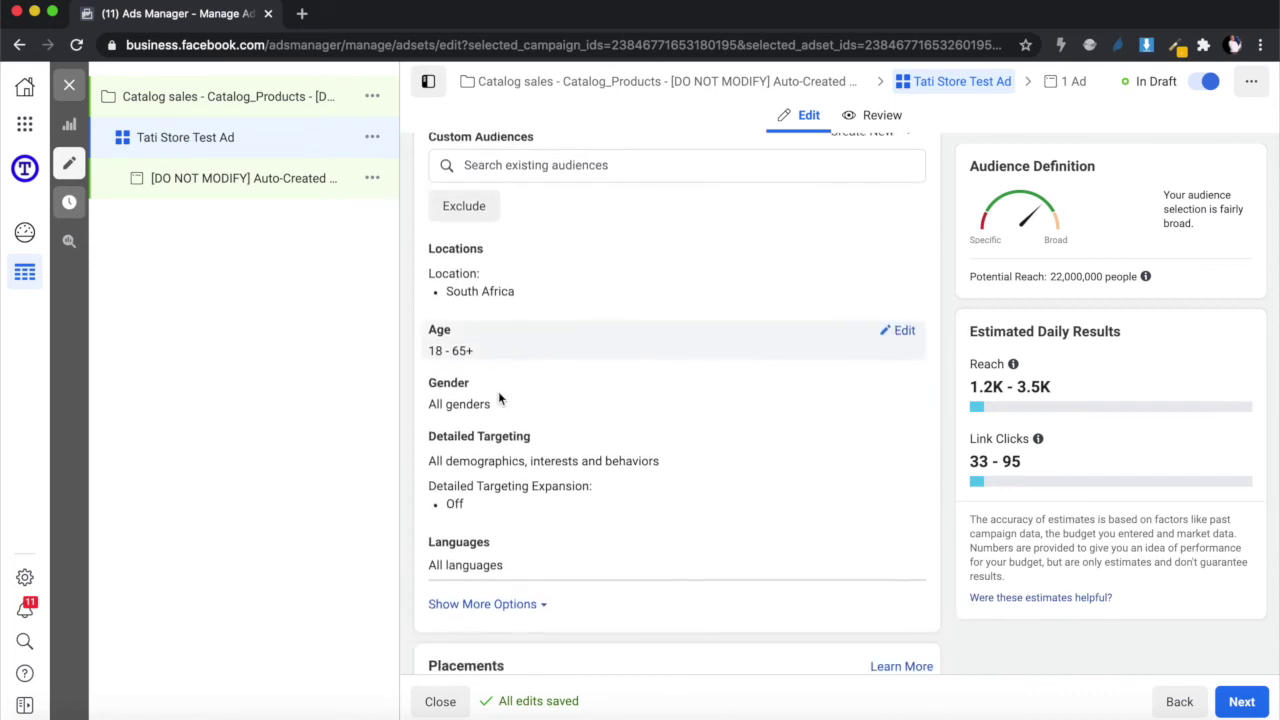
scroll(500, 398, "down", 1)
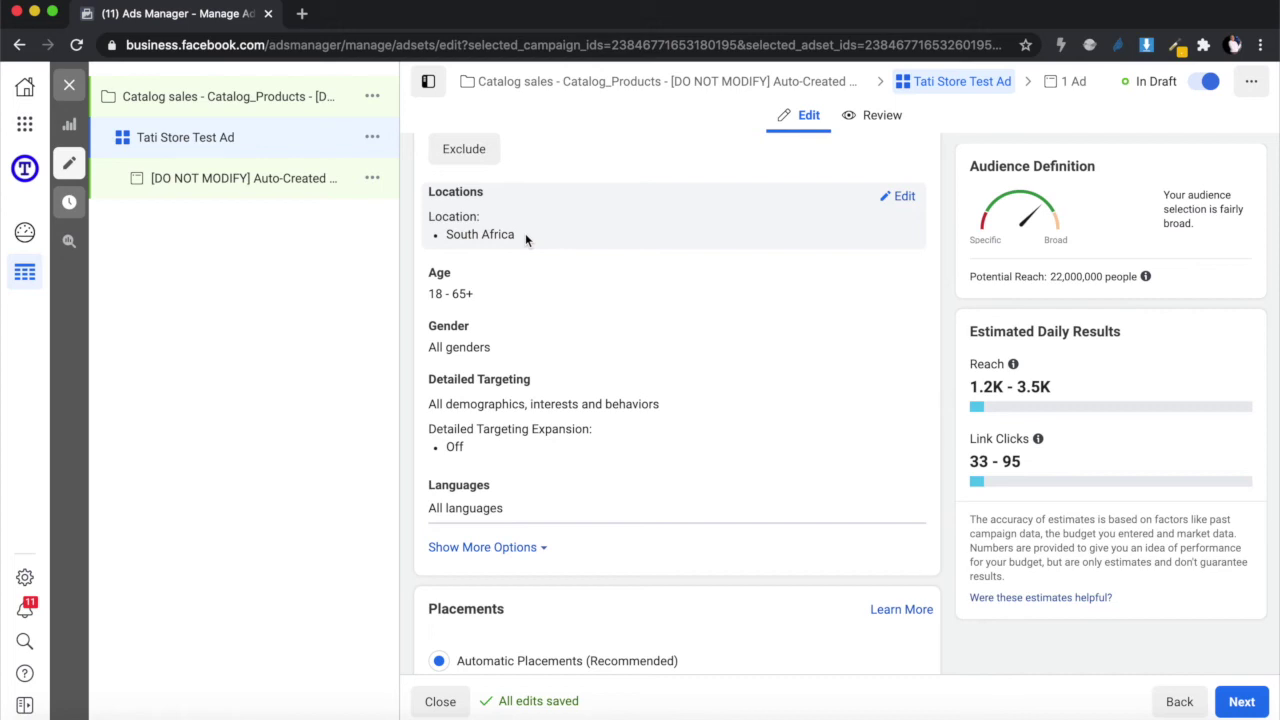
scroll(525, 233, "down", 2)
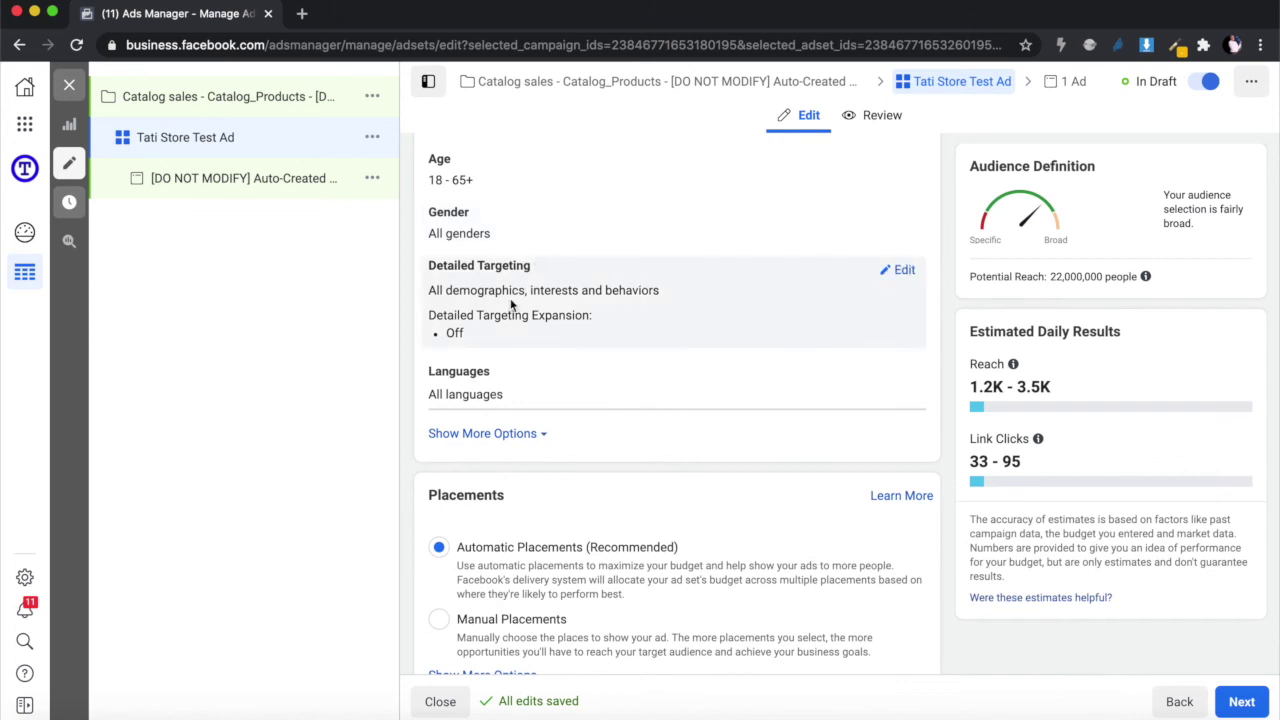
scroll(480, 340, "down", 1)
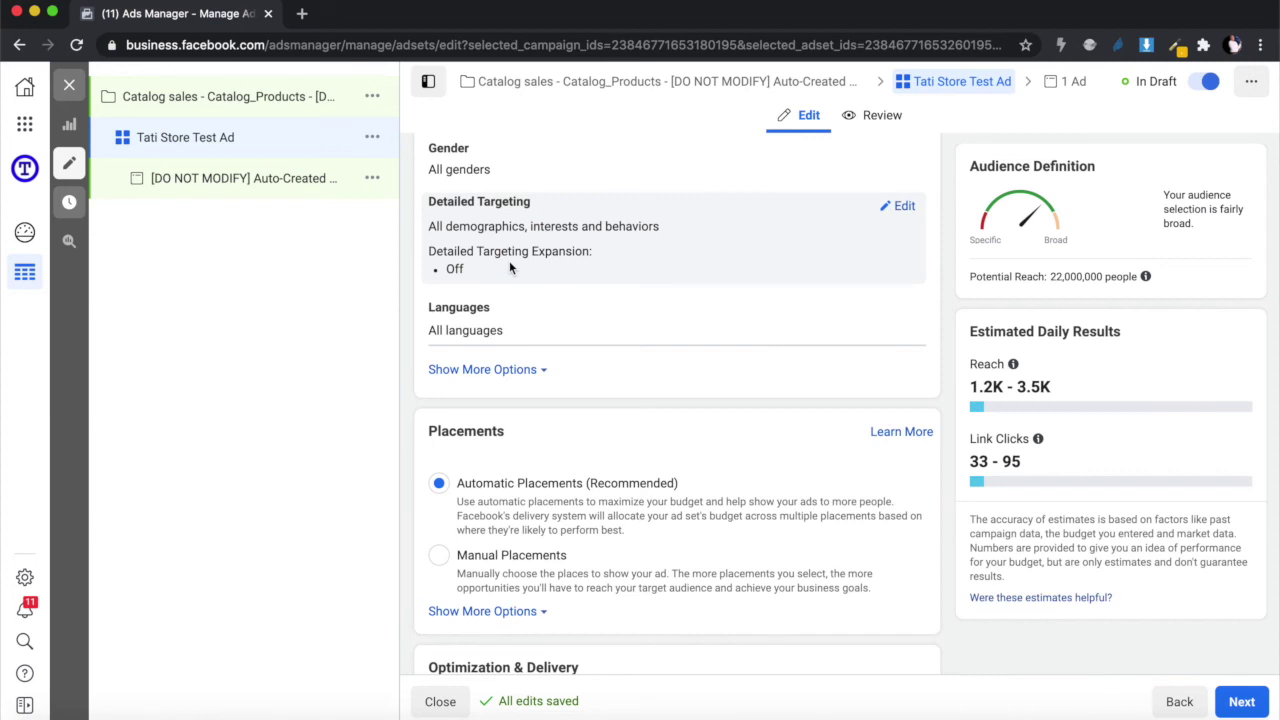
Step: Keep Automatic Placements and Link Clicks optimization, leaving the Cost Control amount empty
scroll(509, 263, "down", 3)
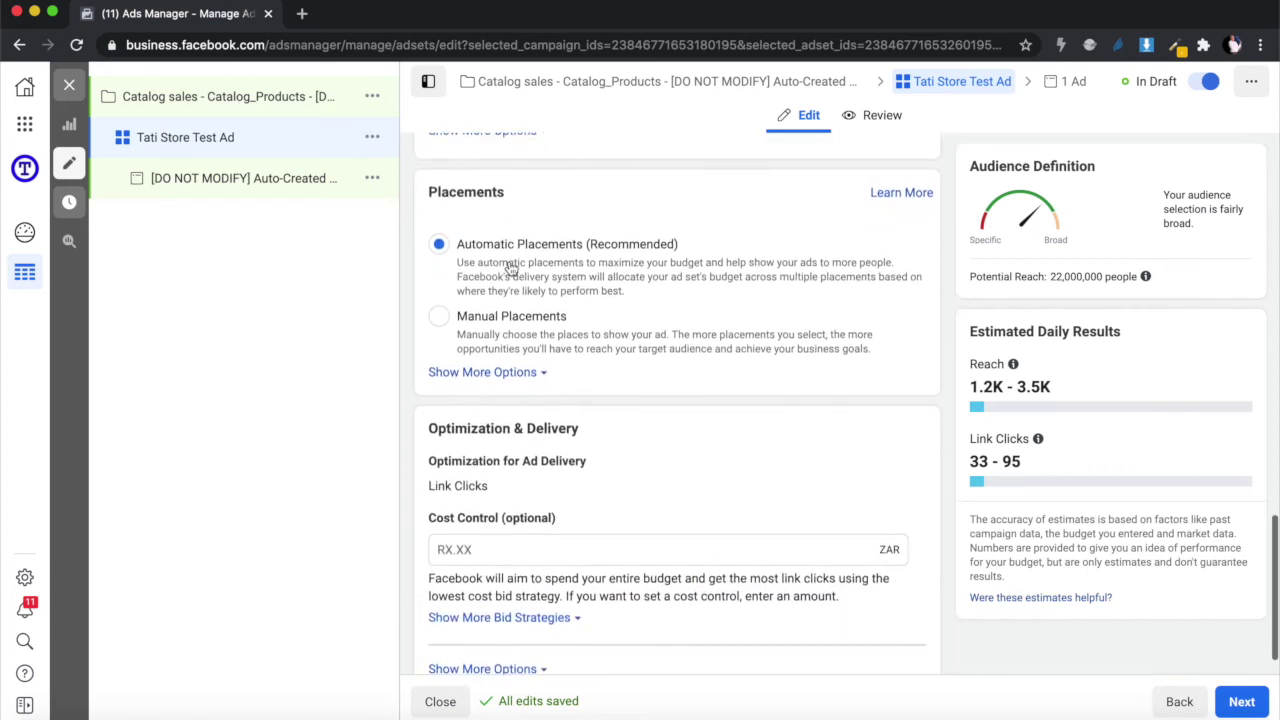
scroll(511, 268, "down", 1)
scroll(510, 268, "down", 1)
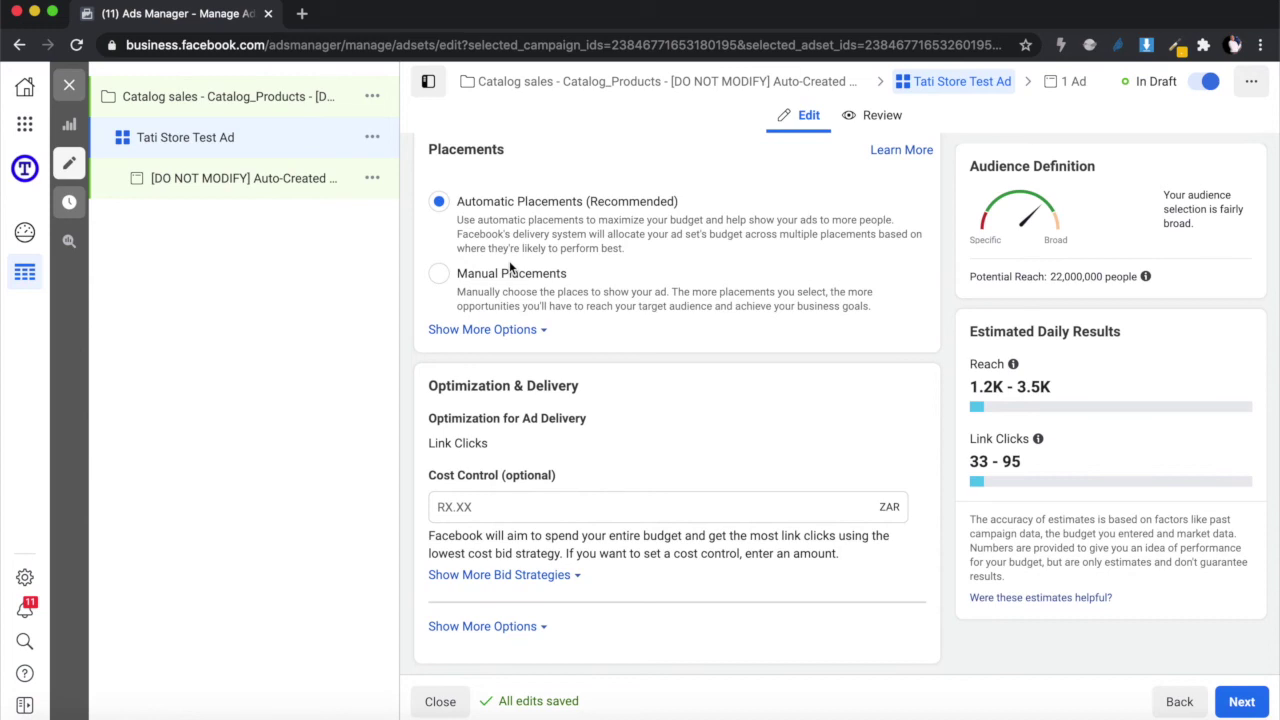
left_click(490, 508)
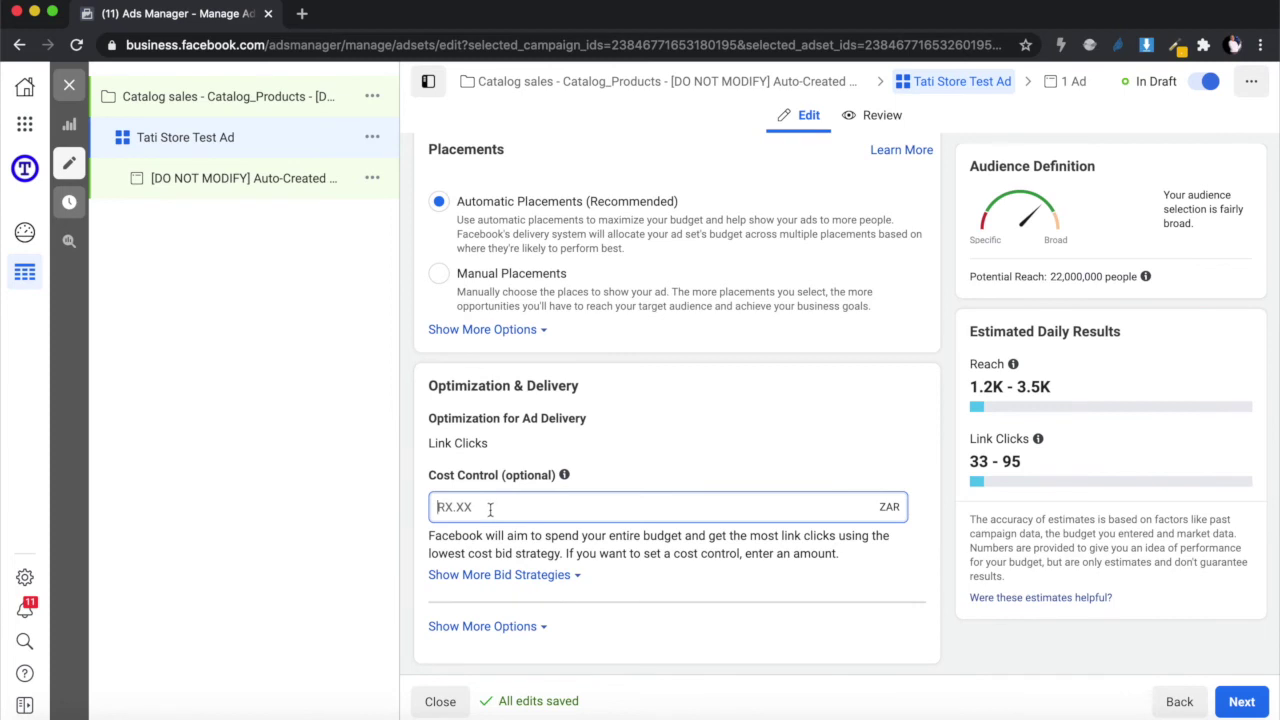
scroll(490, 508, "up", 10)
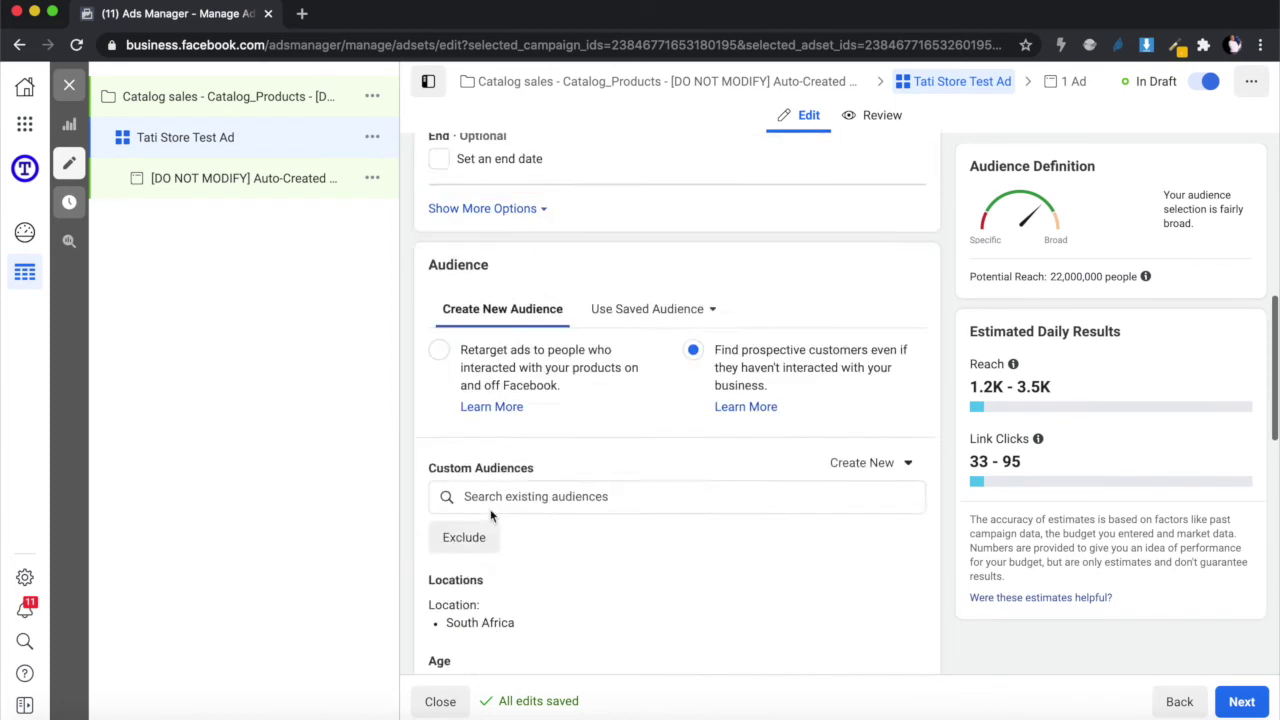
scroll(490, 512, "down", 10)
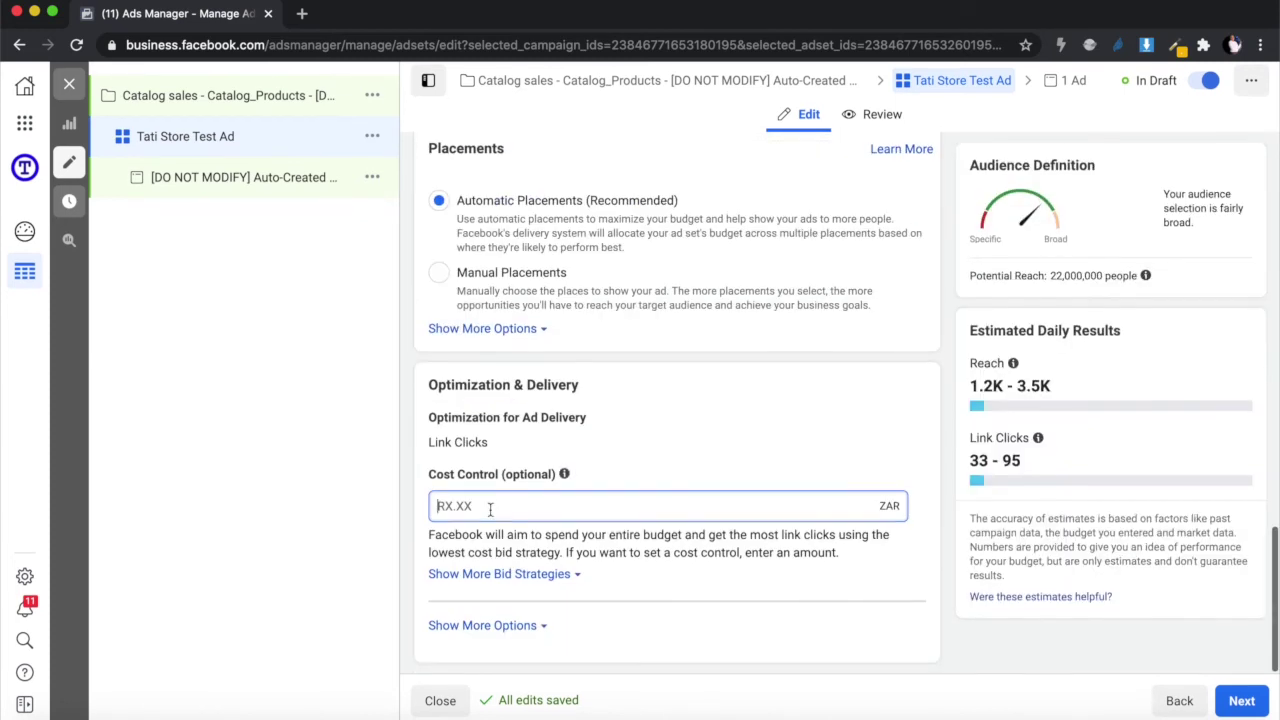
Step: Go to the ad level and review Identity, Ad Setup and the Polygel Sets catalog preview
left_click(1249, 705)
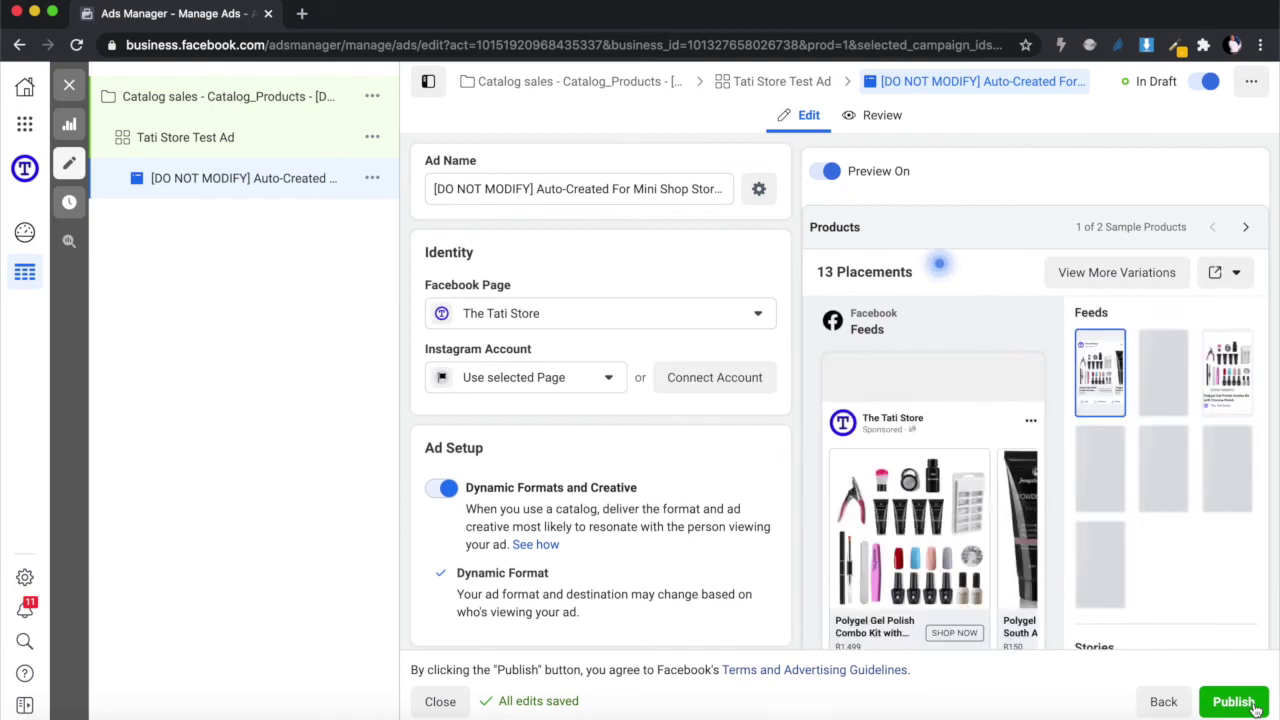
scroll(957, 558, "down", 2)
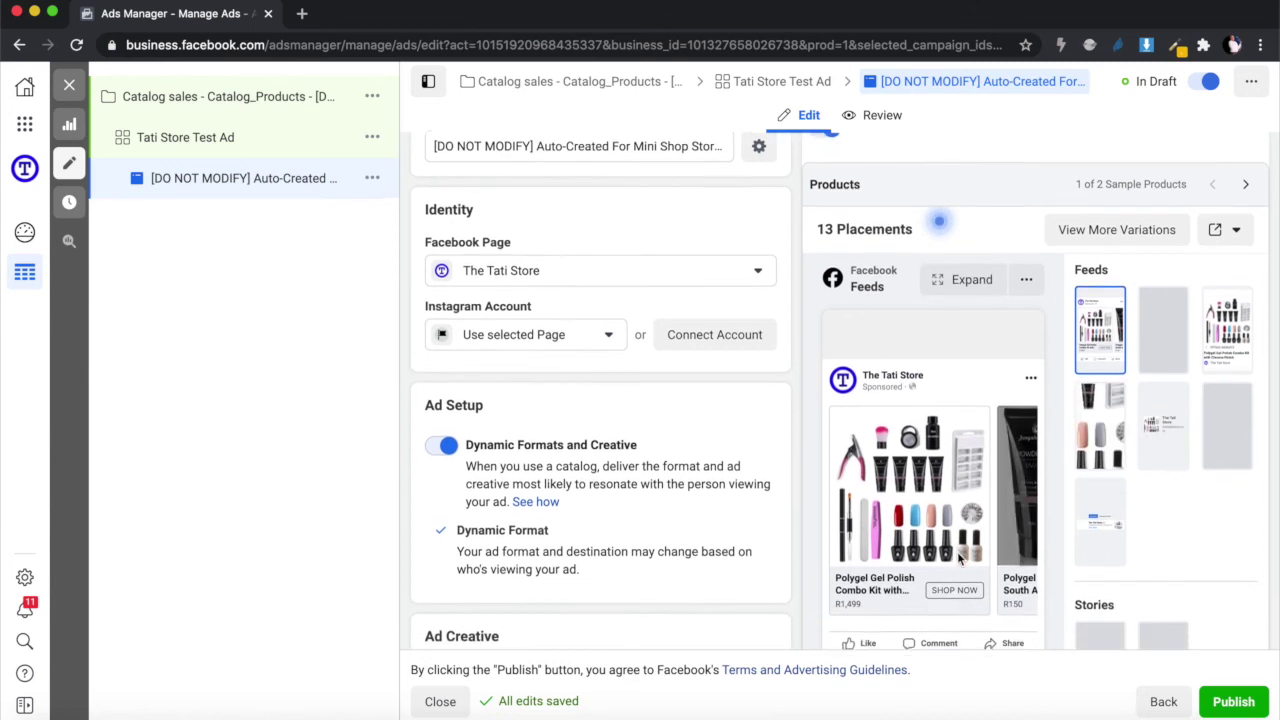
scroll(957, 551, "down", 1)
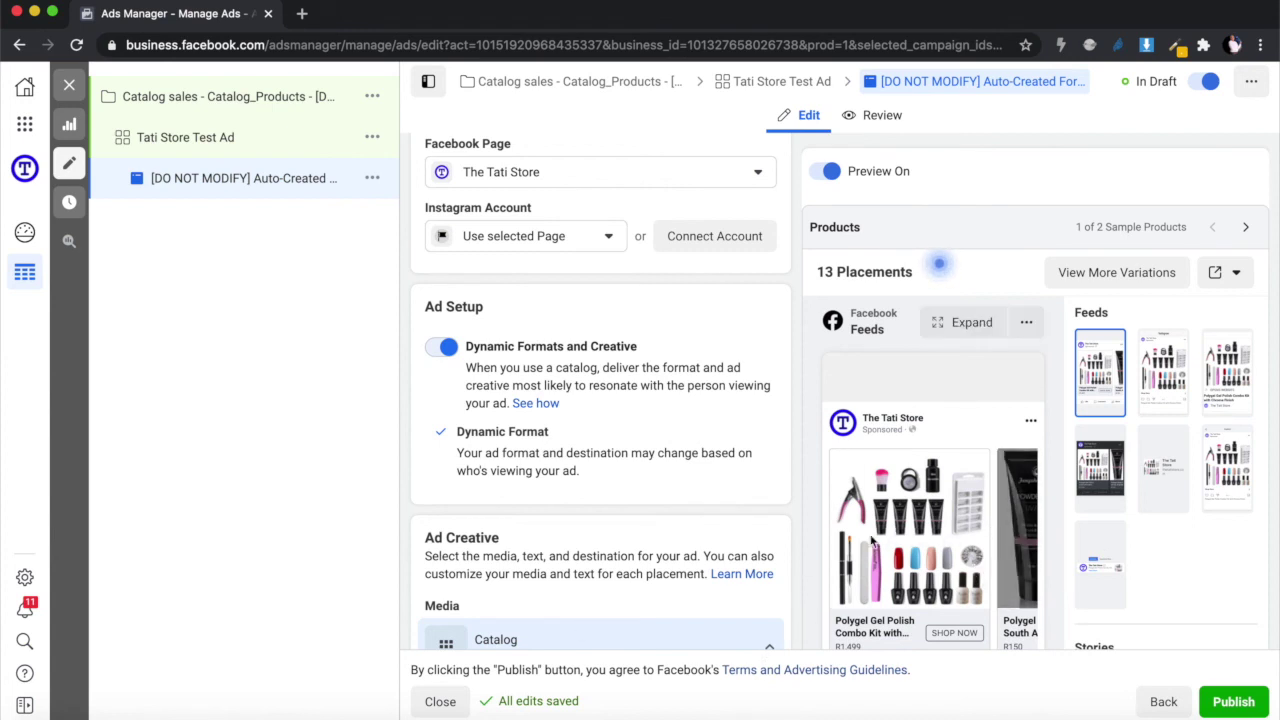
scroll(990, 533, "down", 5)
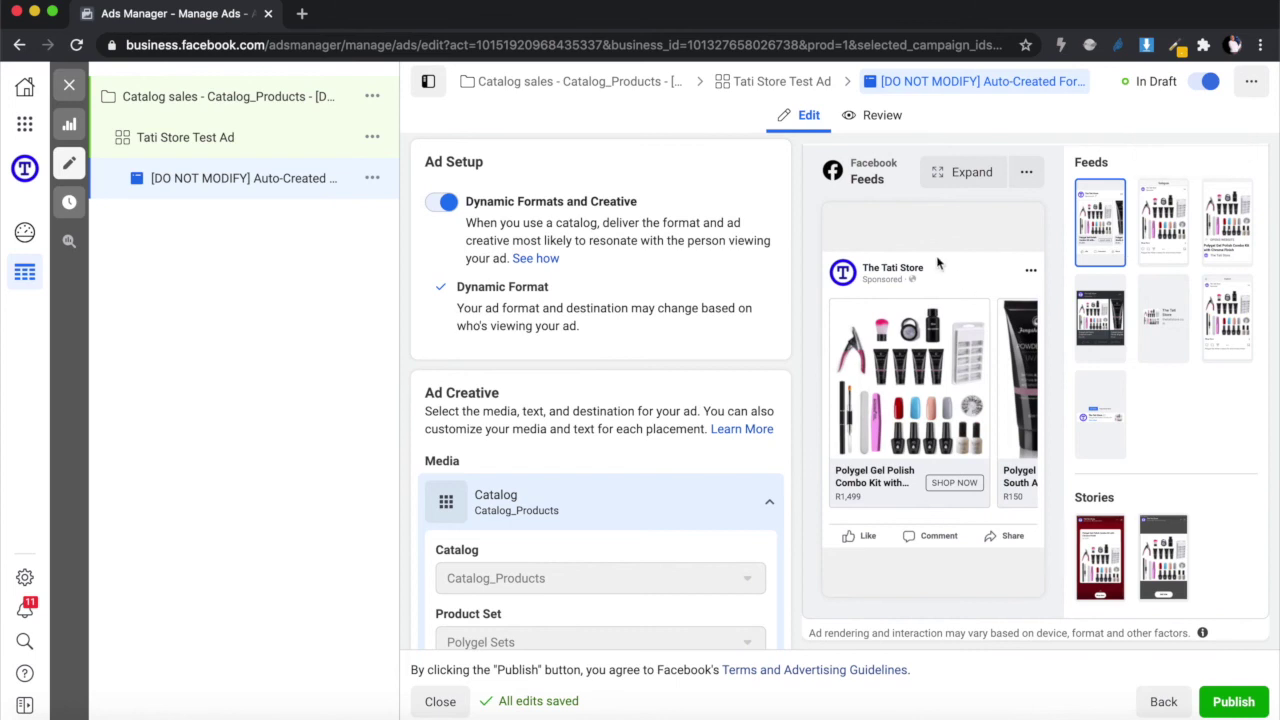
scroll(945, 270, "up", 4)
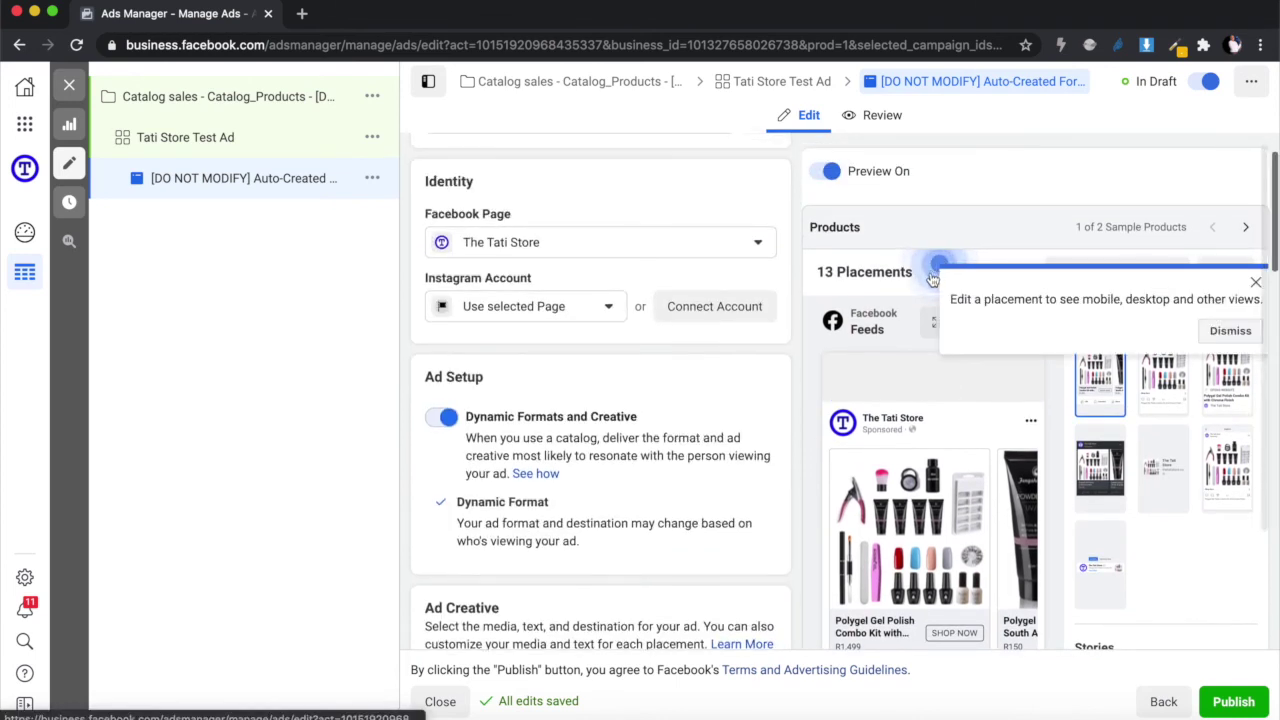
Step: Close the 'Edit a placement' tip and preview the ad with sample product 2 of 2
left_click(1256, 282)
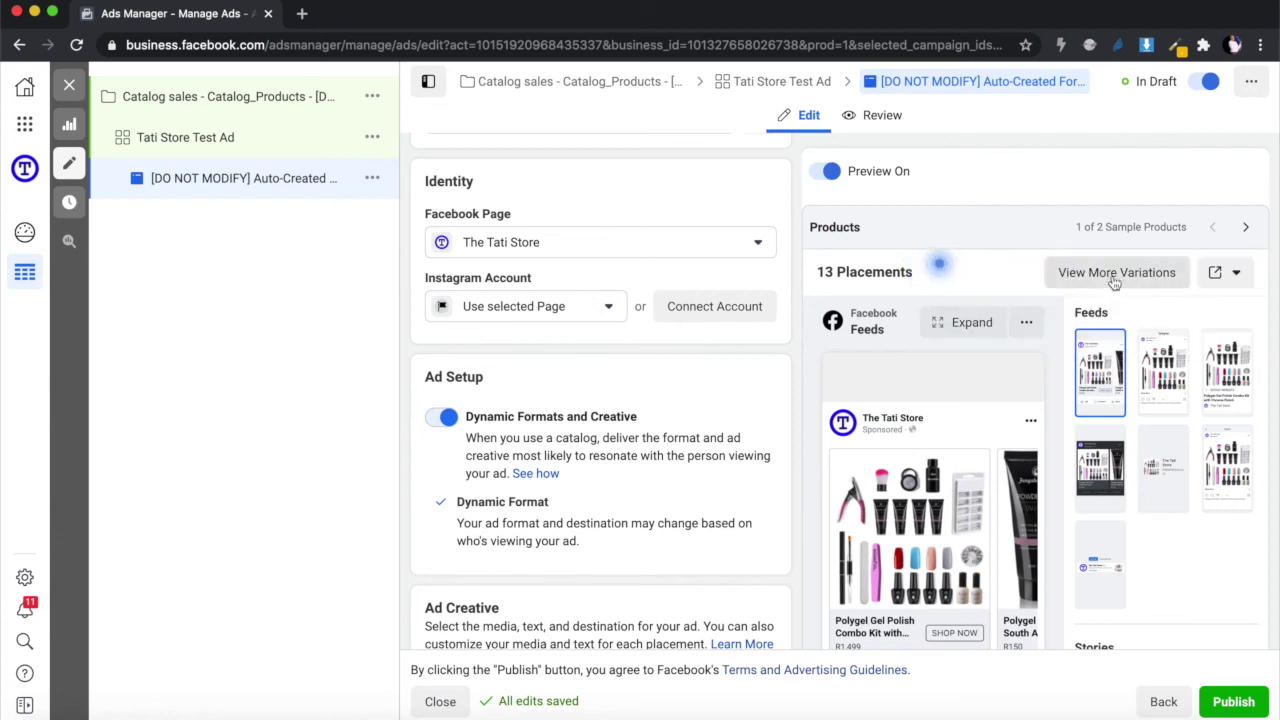
left_click(1247, 229)
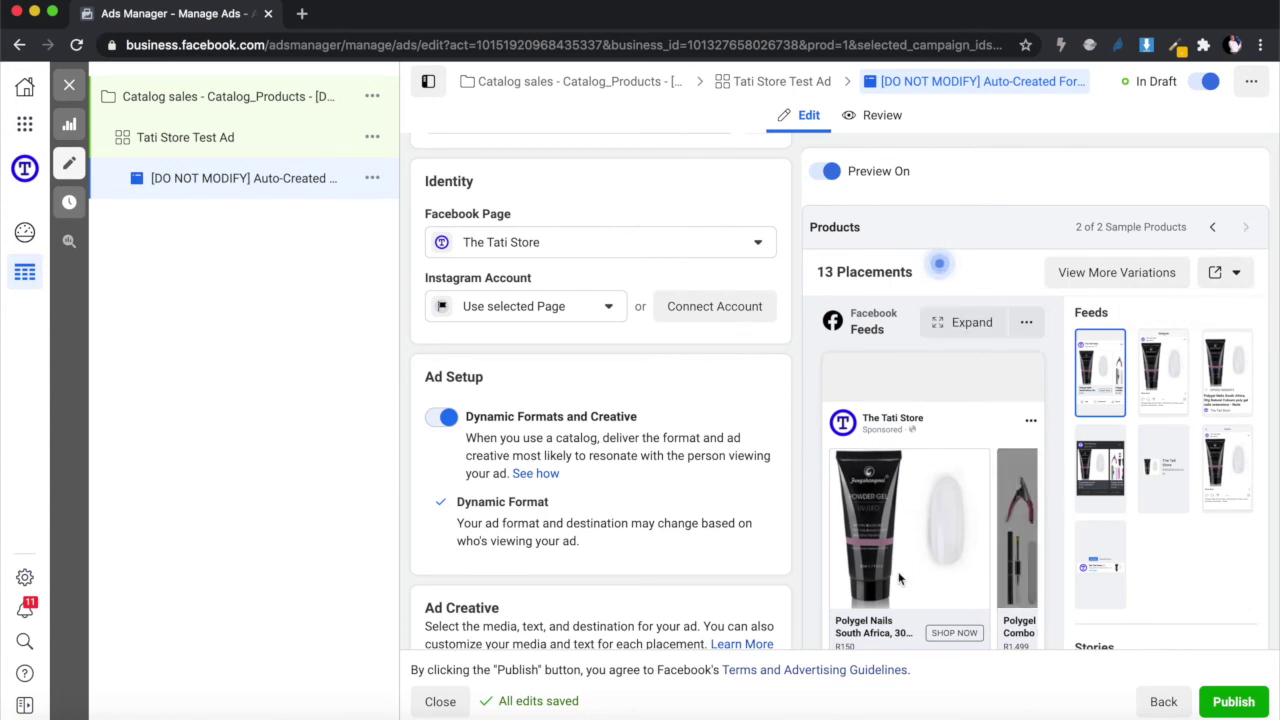
scroll(885, 615, "down", 2)
scroll(885, 617, "down", 5)
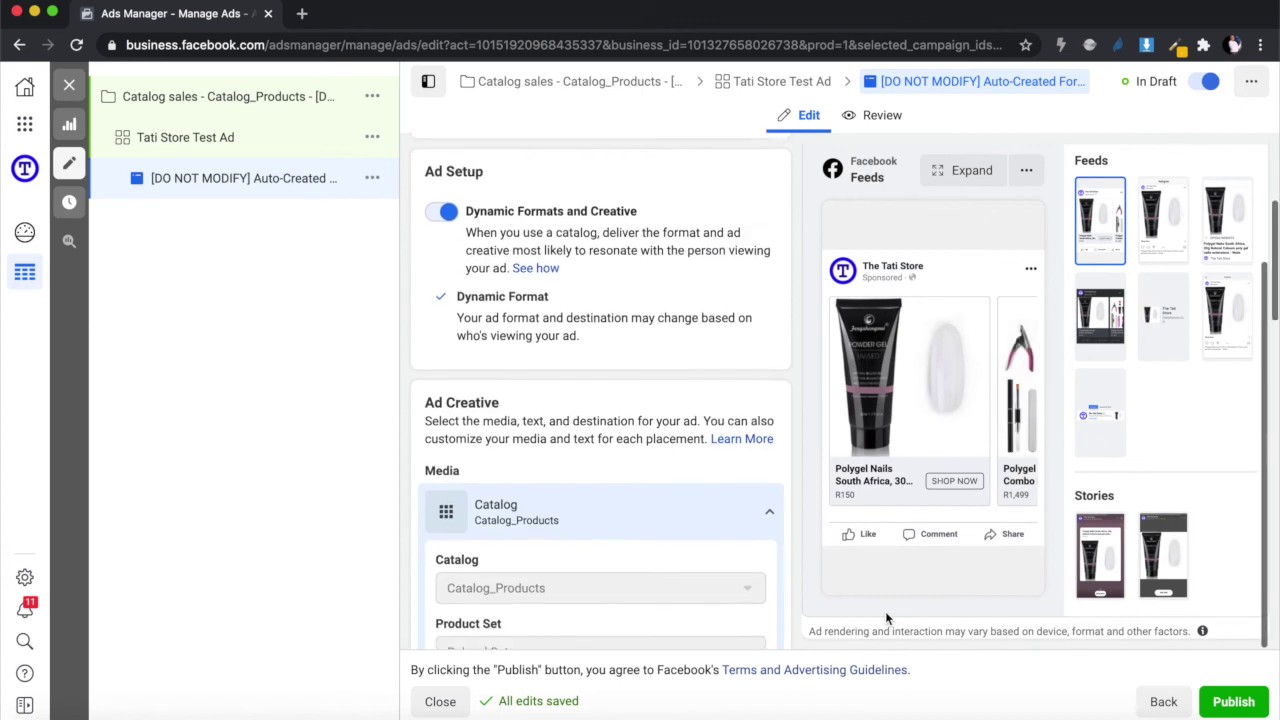
scroll(885, 615, "up", 6)
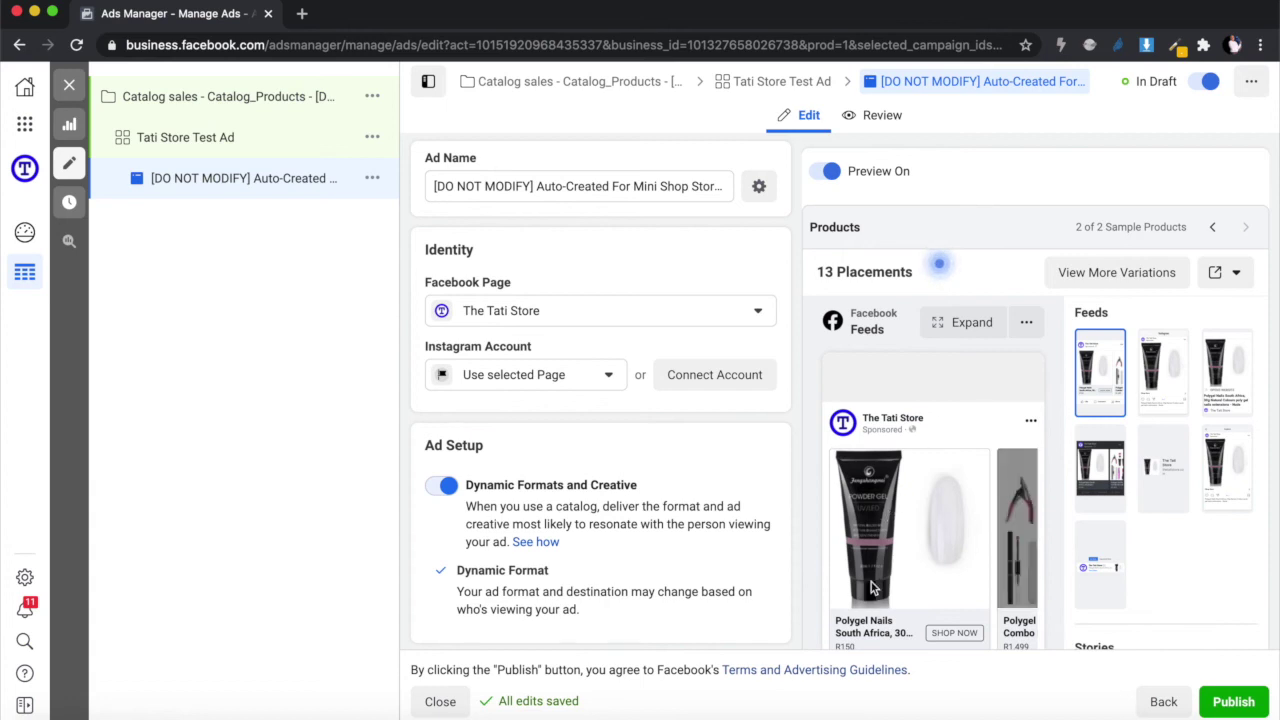
scroll(874, 595, "down", 2)
scroll(872, 588, "down", 2)
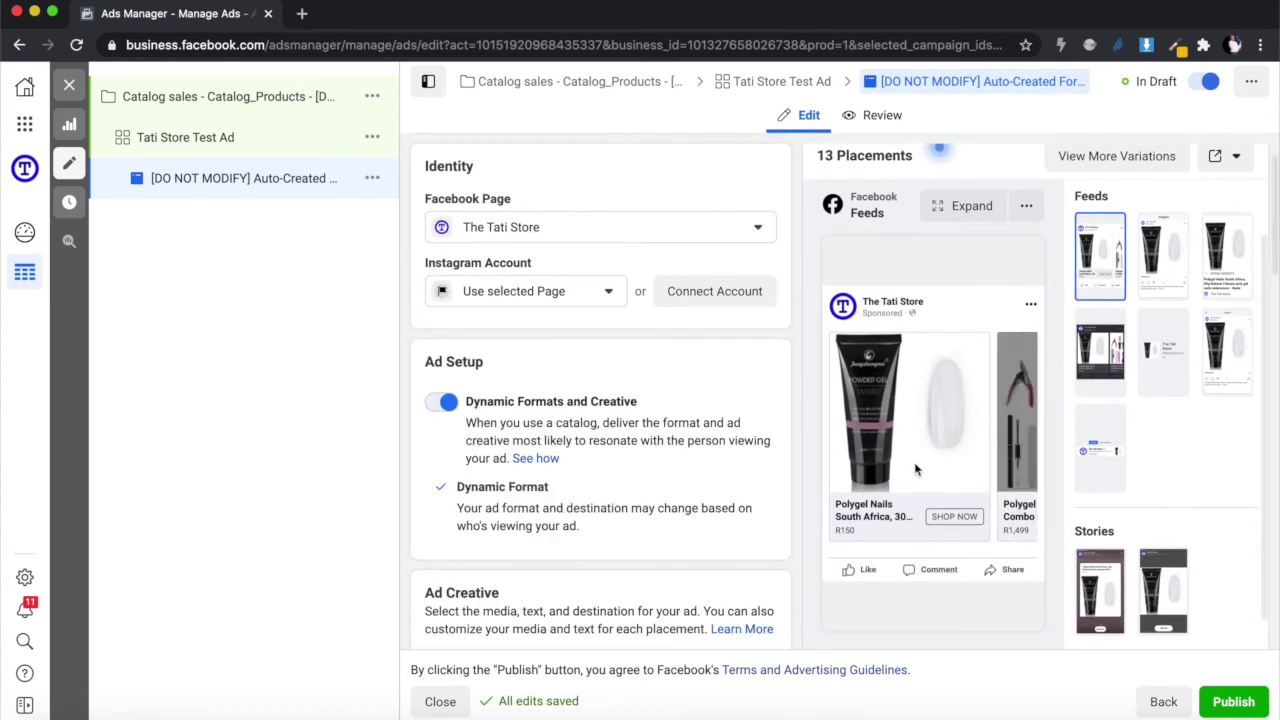
scroll(770, 423, "up", 1)
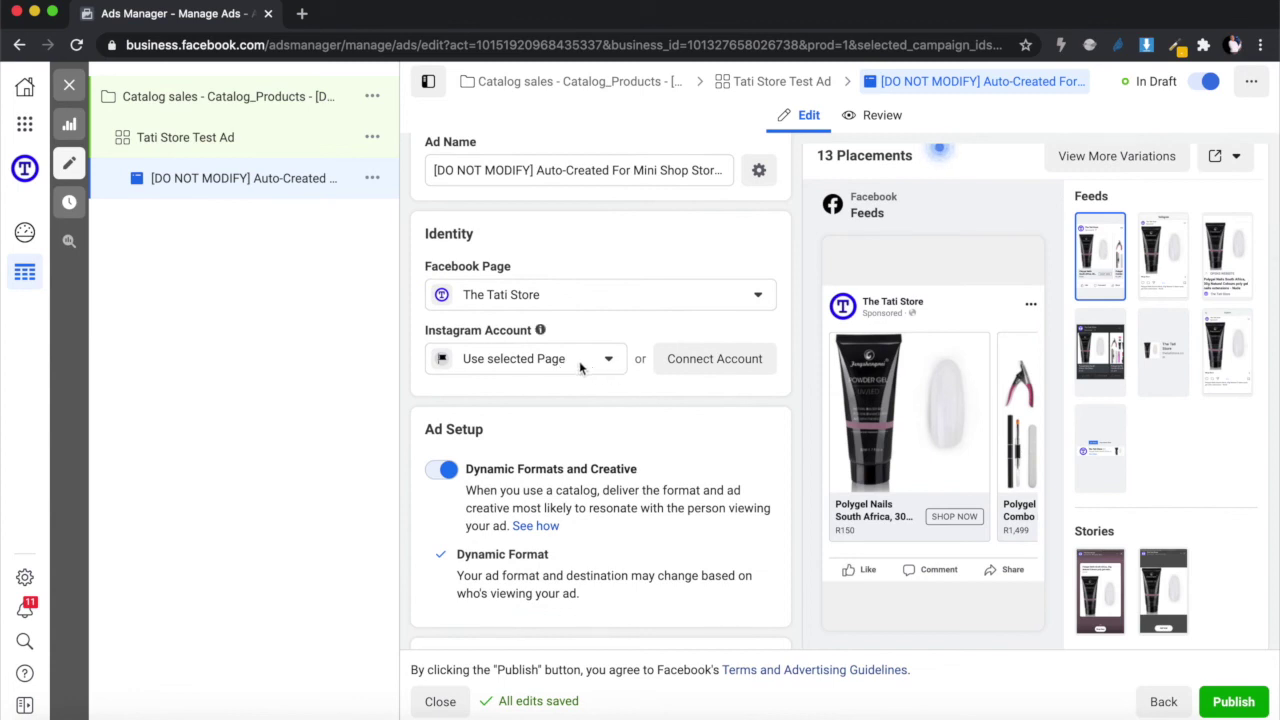
Step: Scroll down past the catalog media to the Primary Text, Headline and Description fields
scroll(583, 429, "down", 1)
scroll(583, 429, "down", 2)
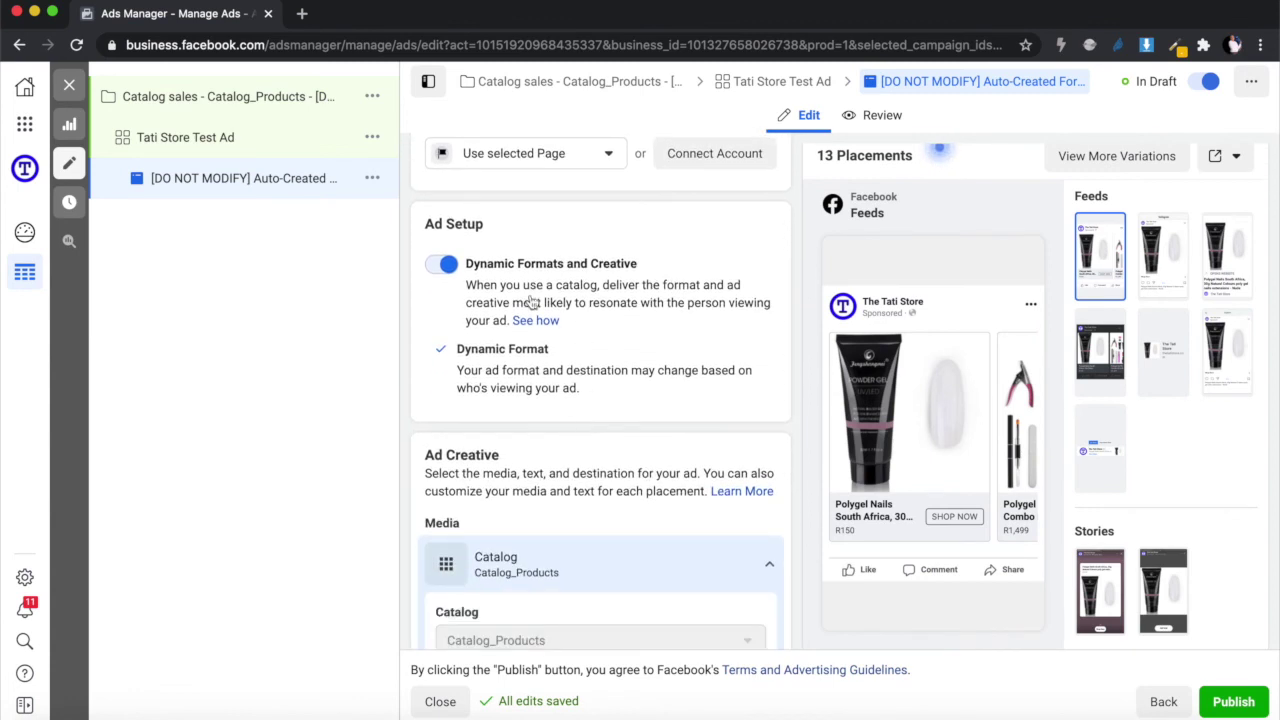
scroll(556, 414, "down", 4)
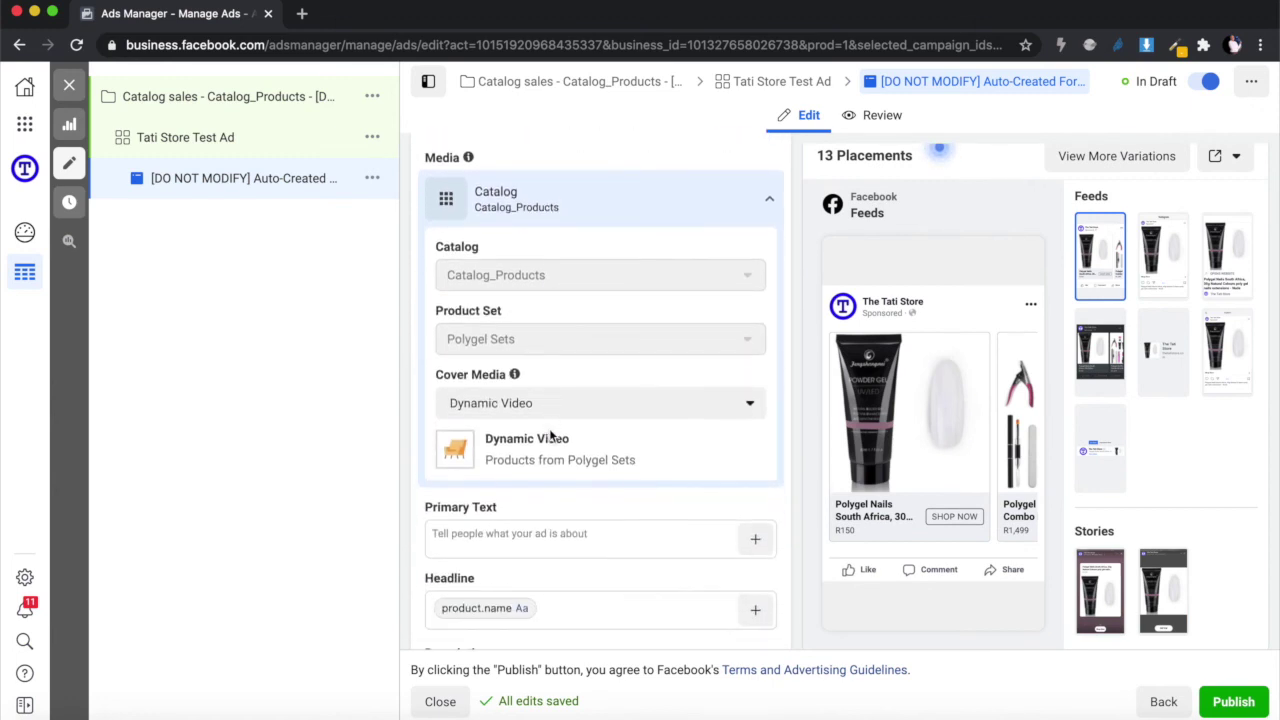
scroll(560, 435, "down", 2)
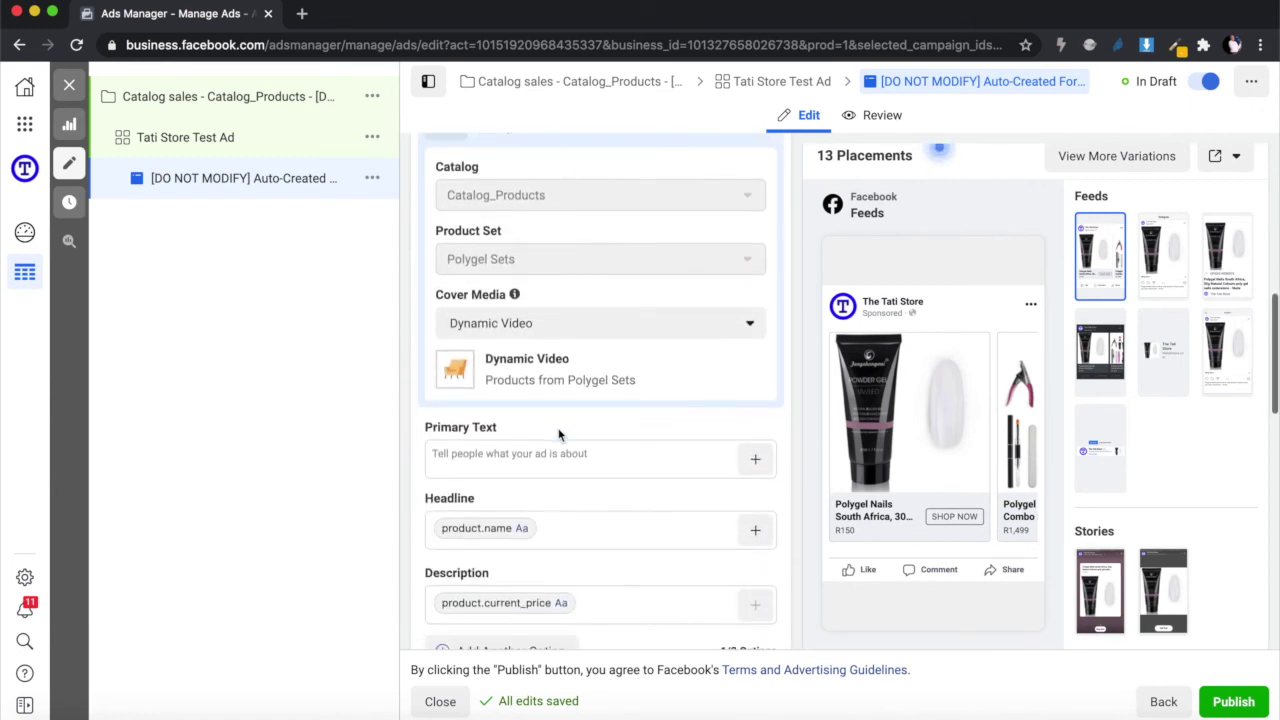
scroll(572, 360, "down", 5)
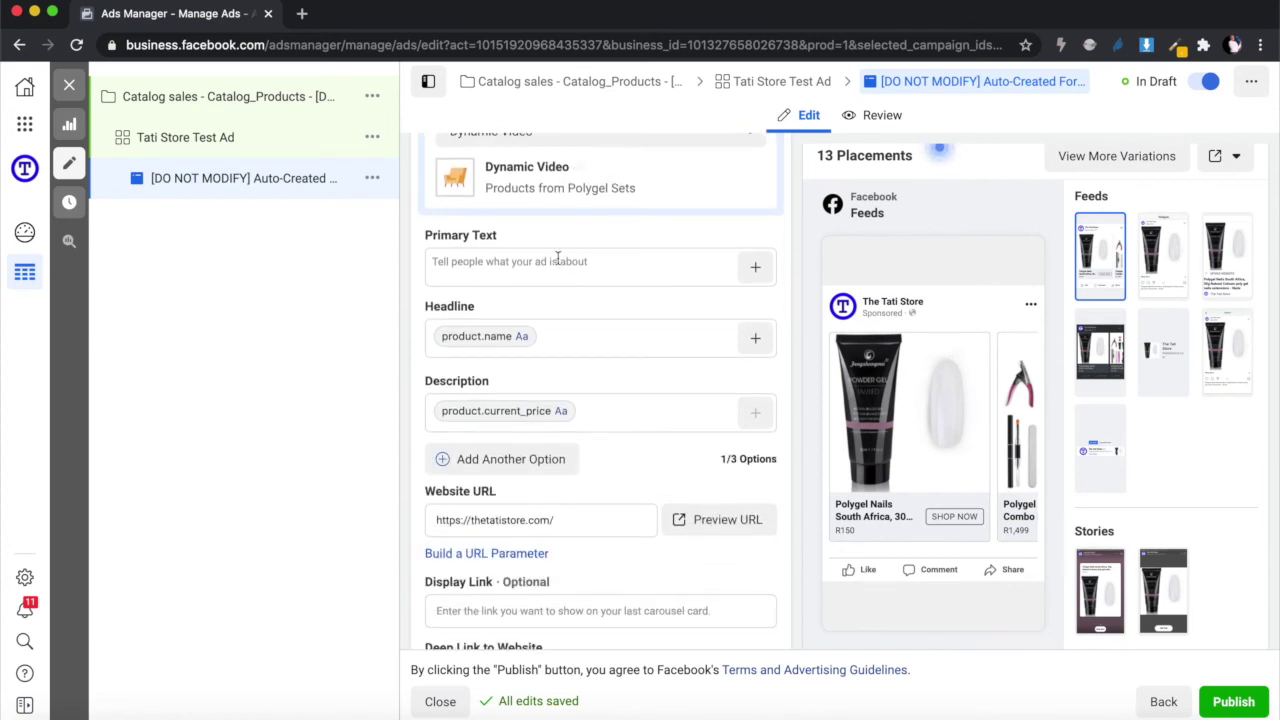
Step: Enter the primary text 'Polygel Nail Products Suppliers South Afica', correcting typos along the way
left_click(554, 267)
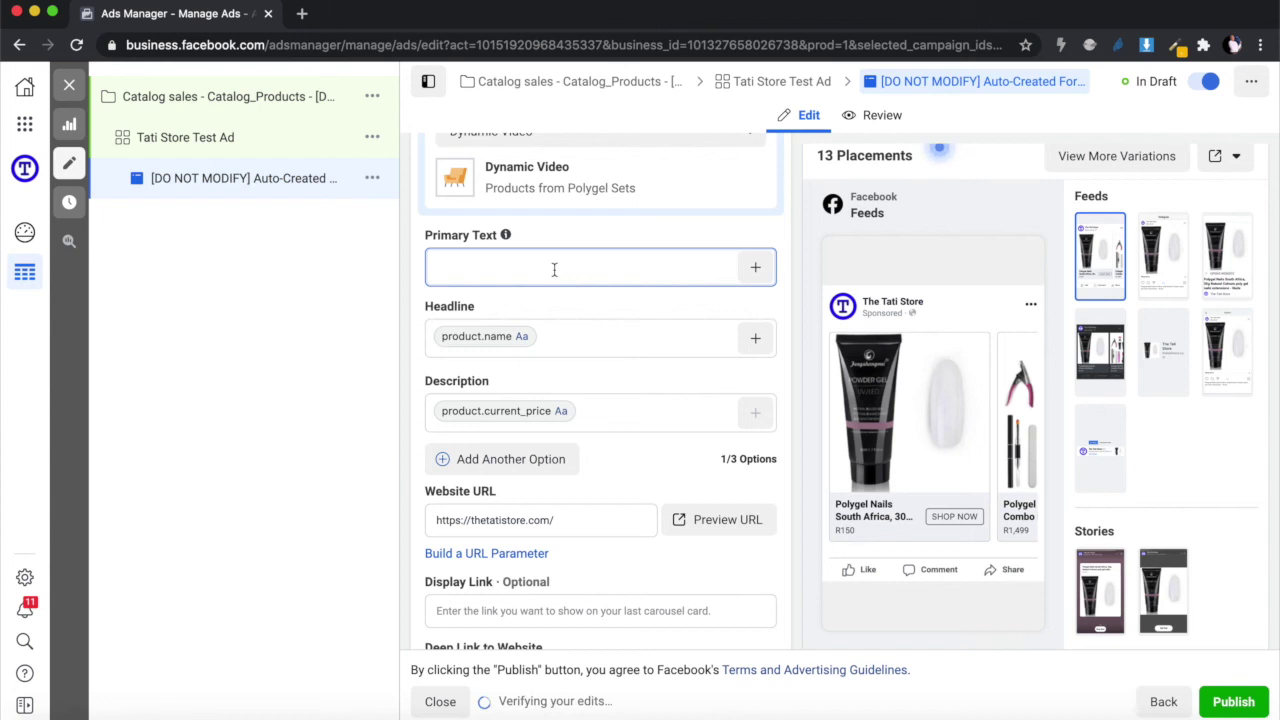
type("Polygen")
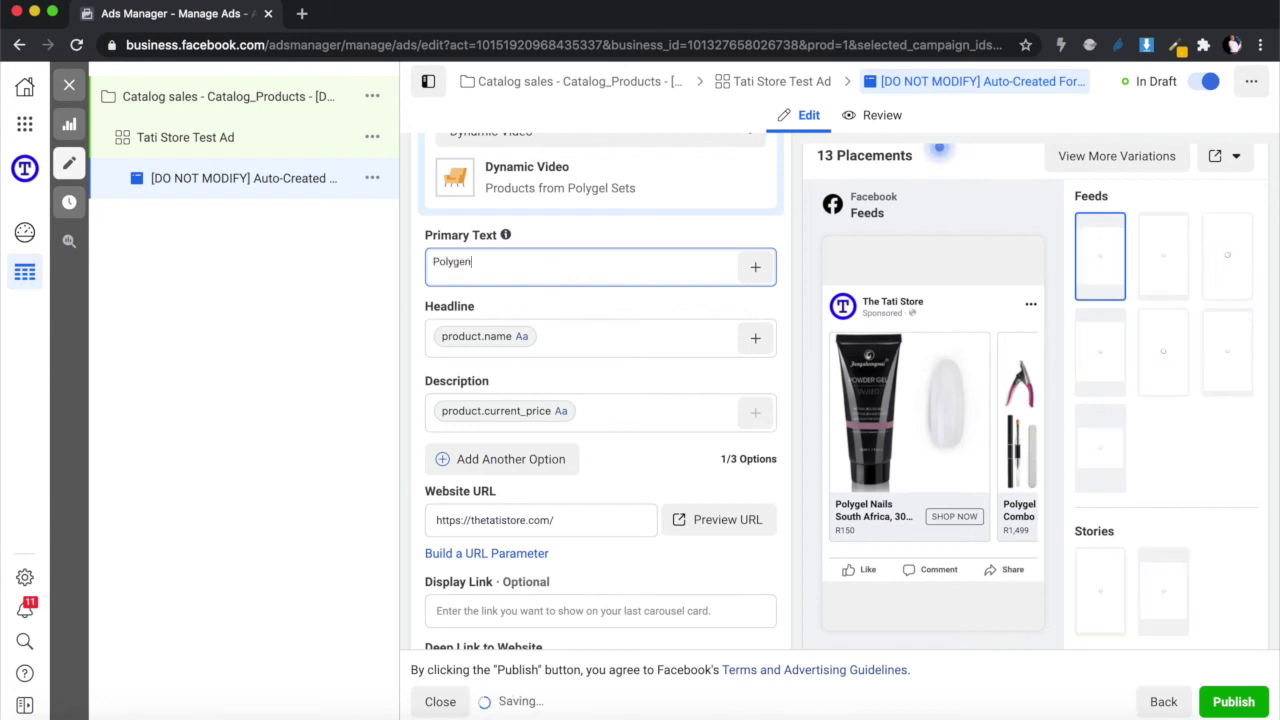
key("BackSpace")
type("l Nail ")
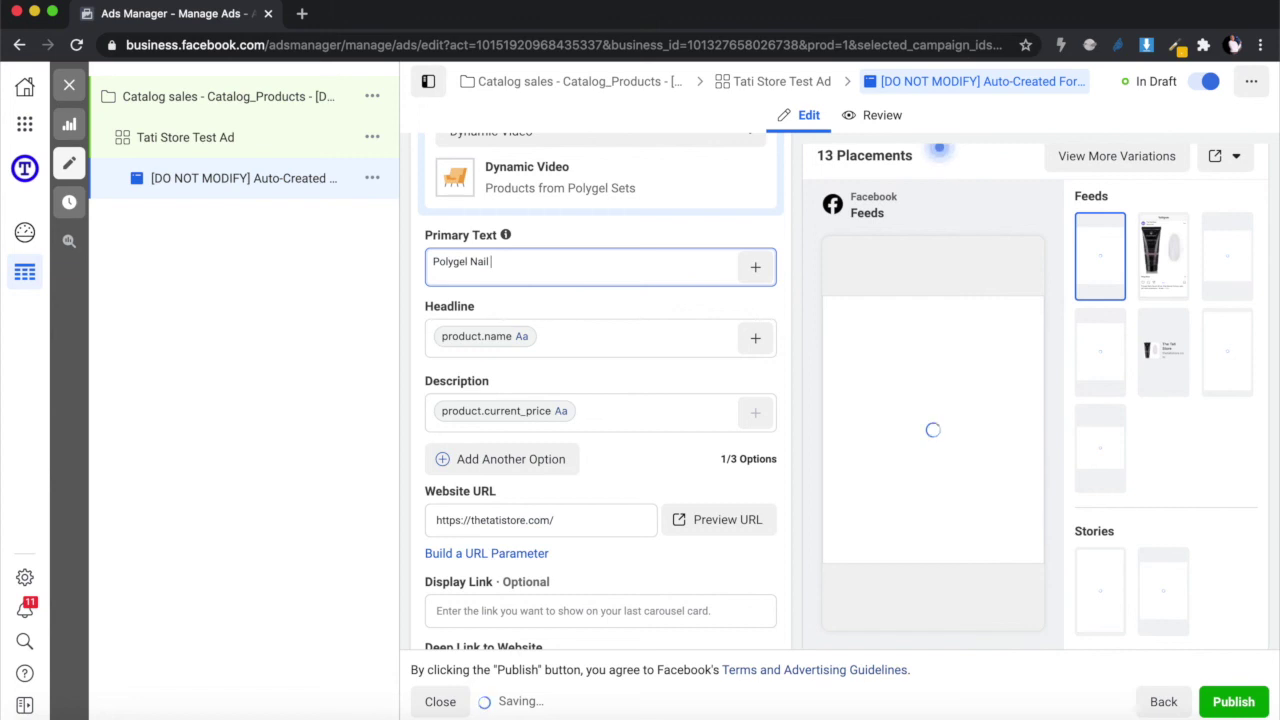
type("Po")
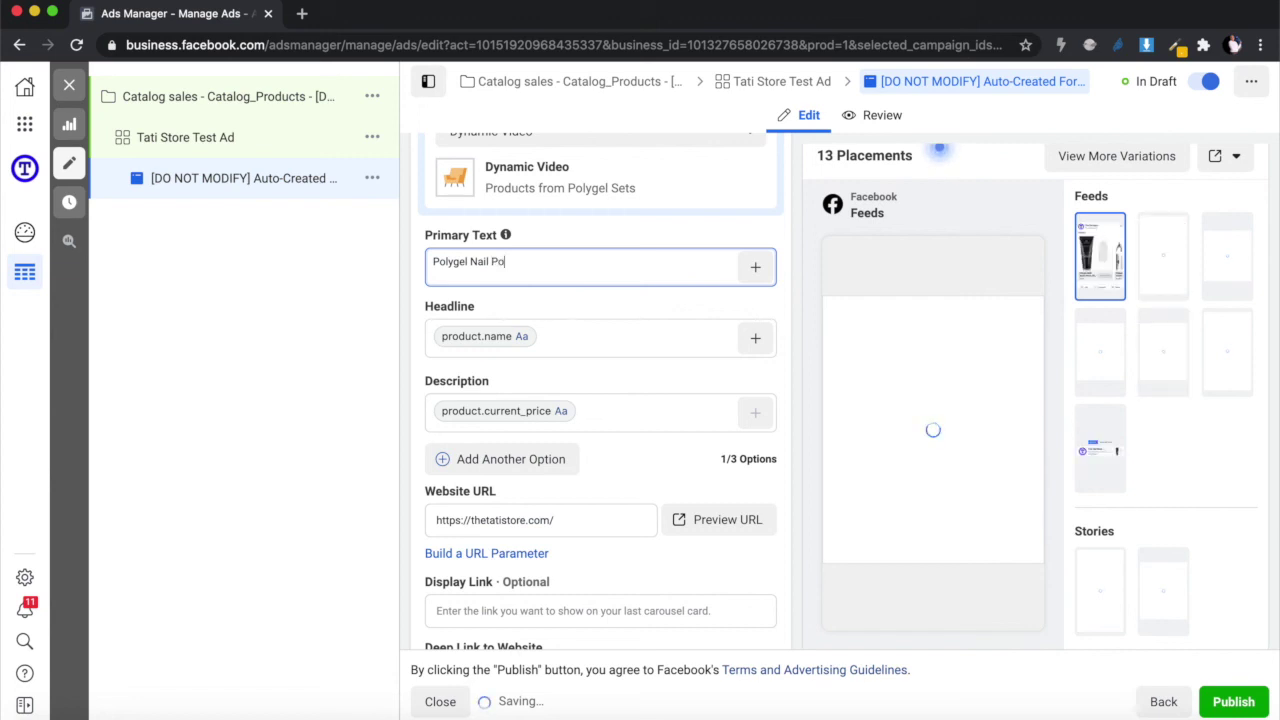
key("BackSpace")
type("rod")
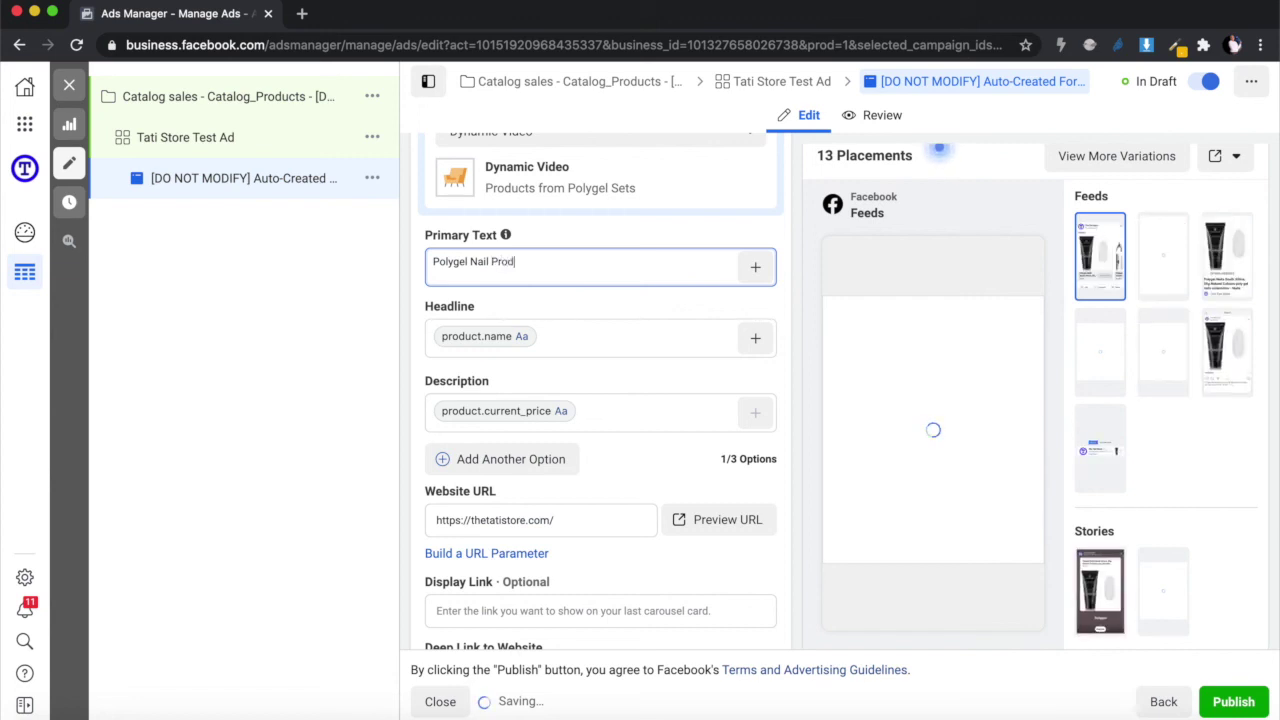
type("ucts Suppliers Sout")
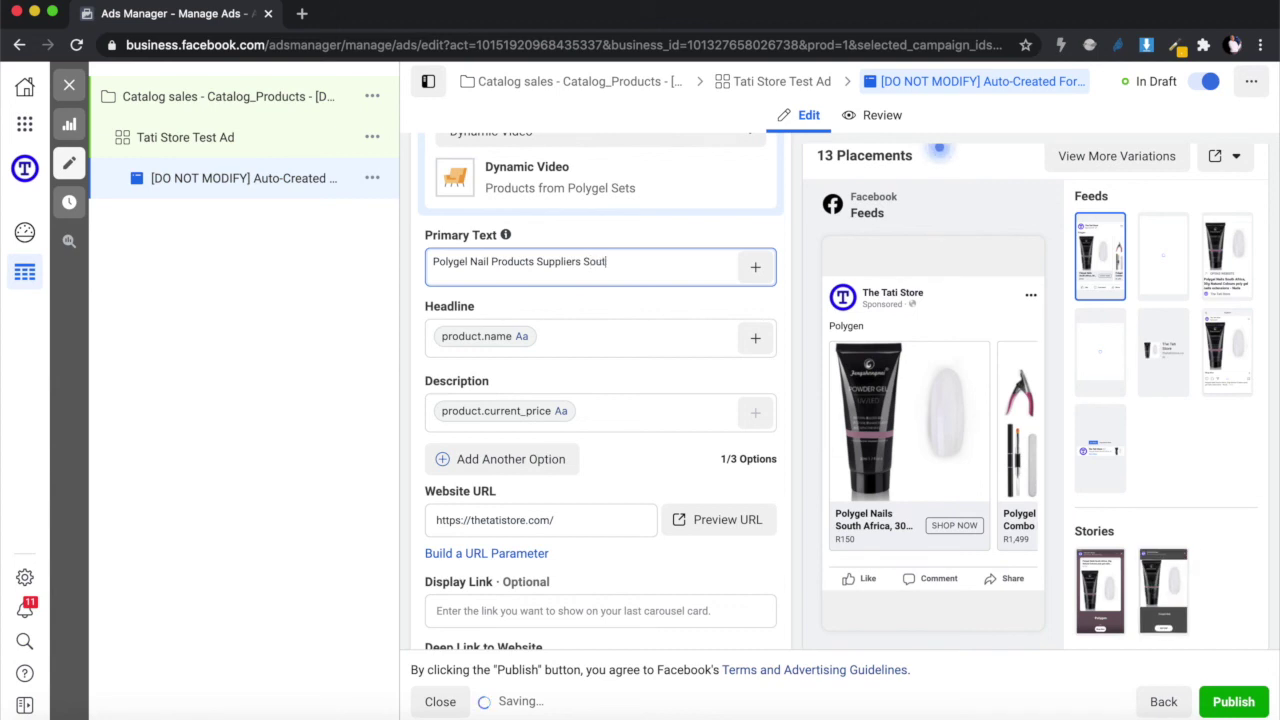
type("h Af")
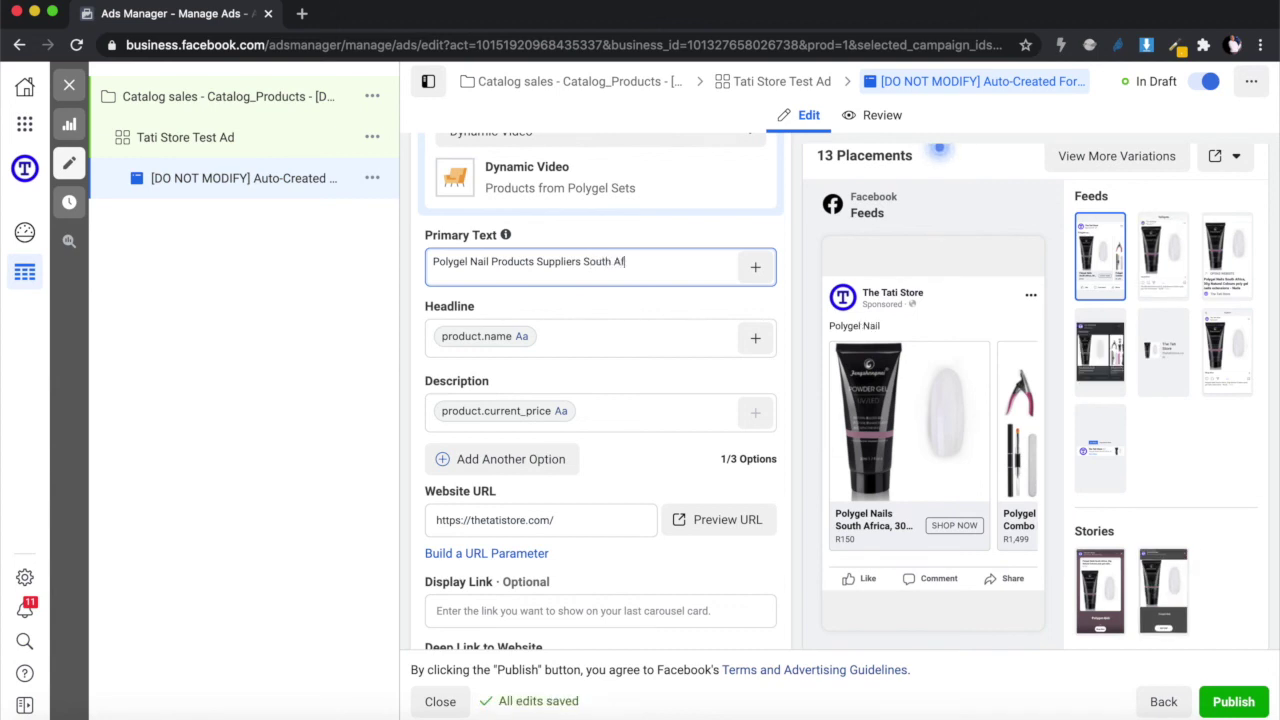
type("ica.")
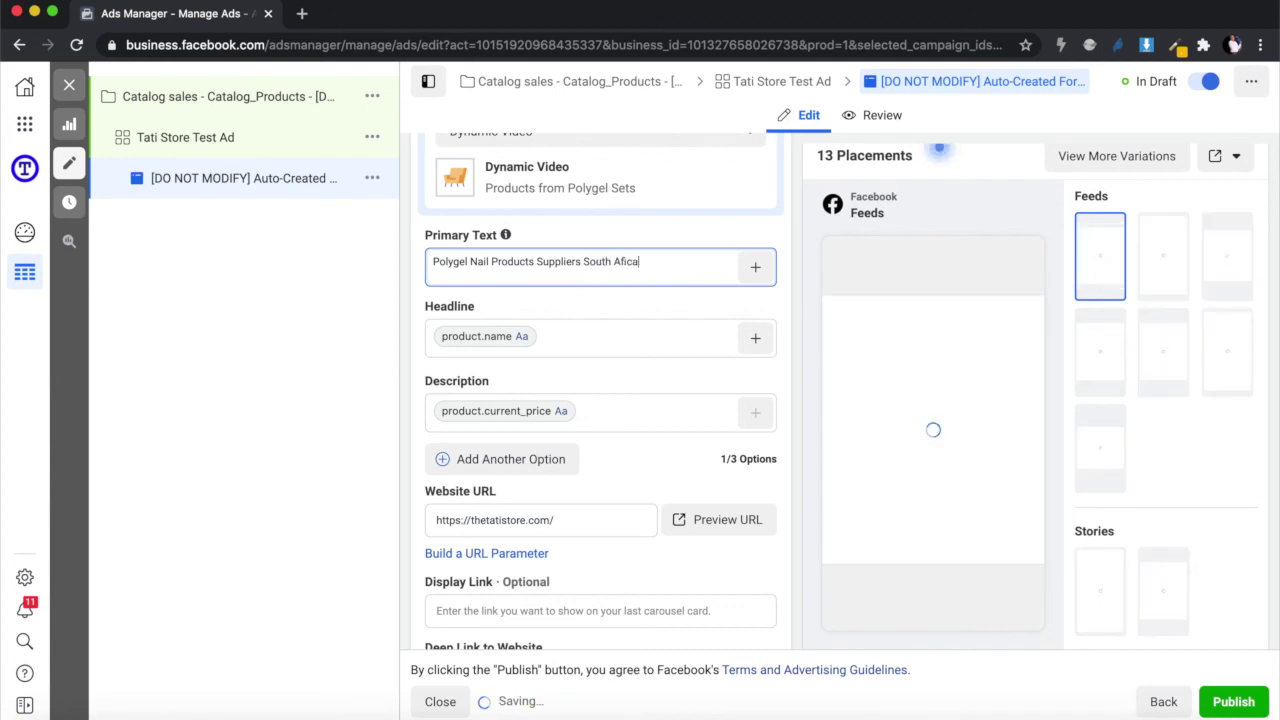
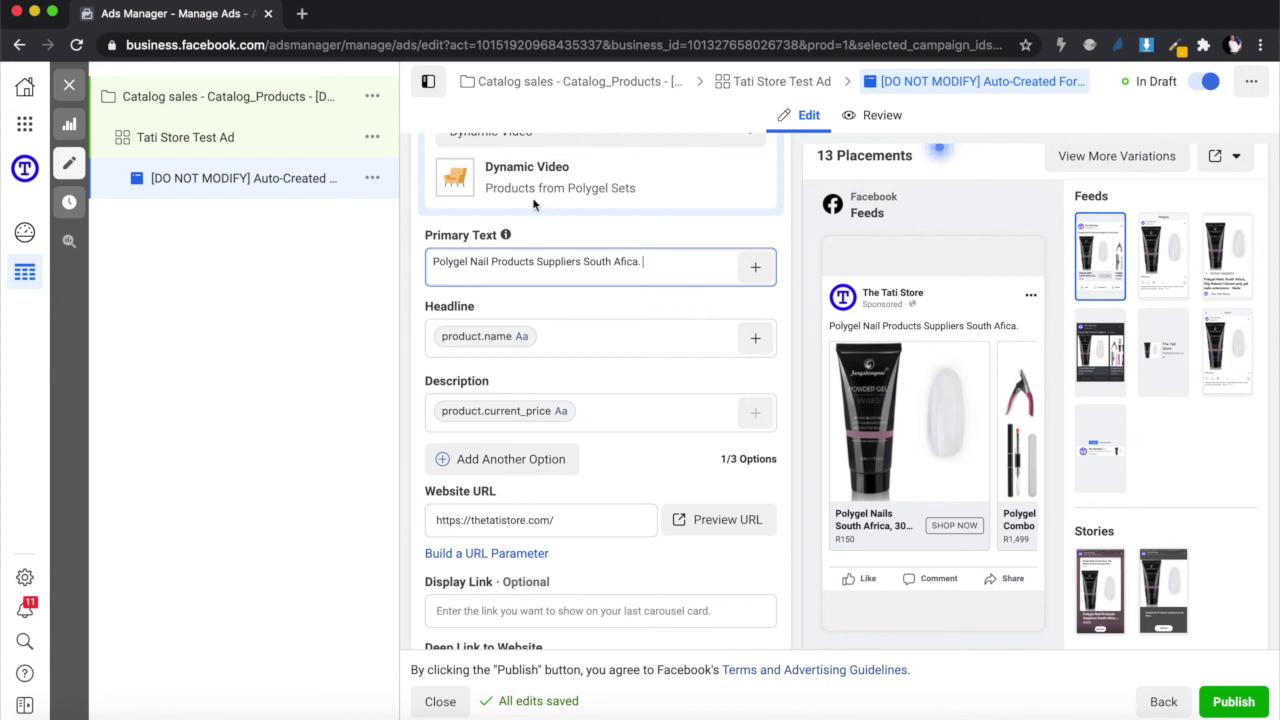
Step: Replace the primary text with 'Get 10% off all poducts in store, 1-3 days delivey'
left_click_drag(660, 265, 431, 261)
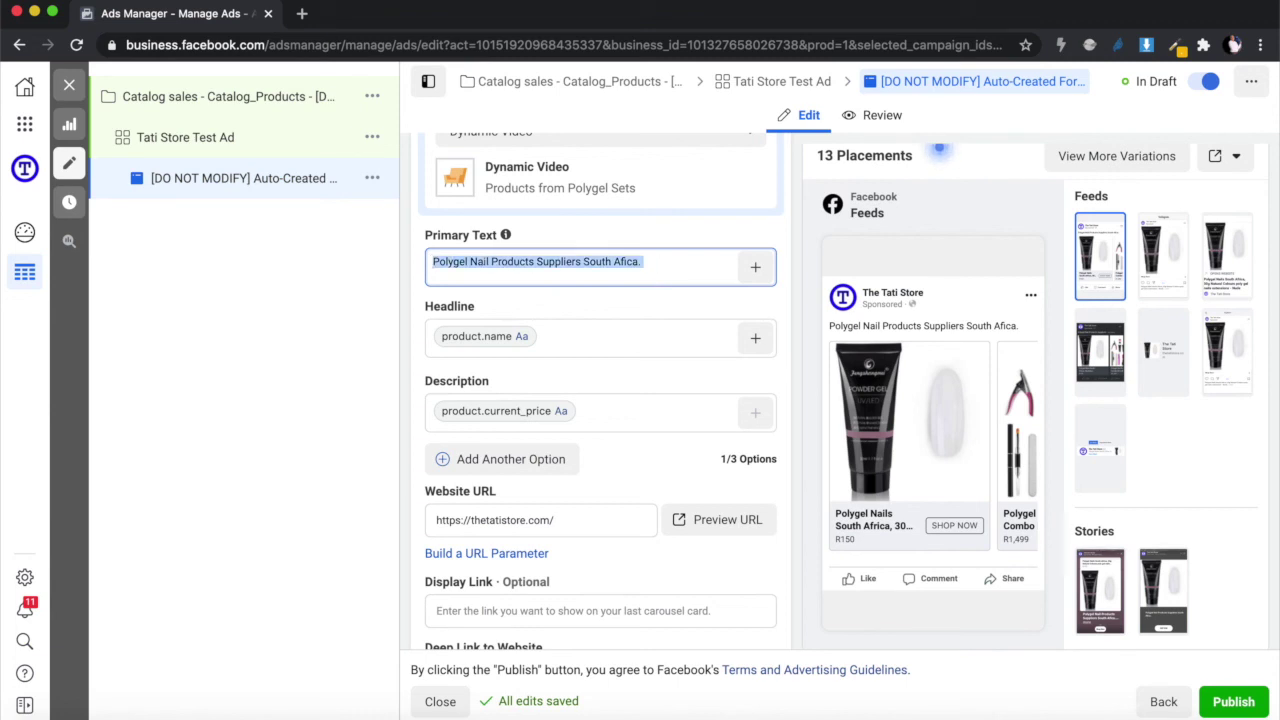
type("Get ")
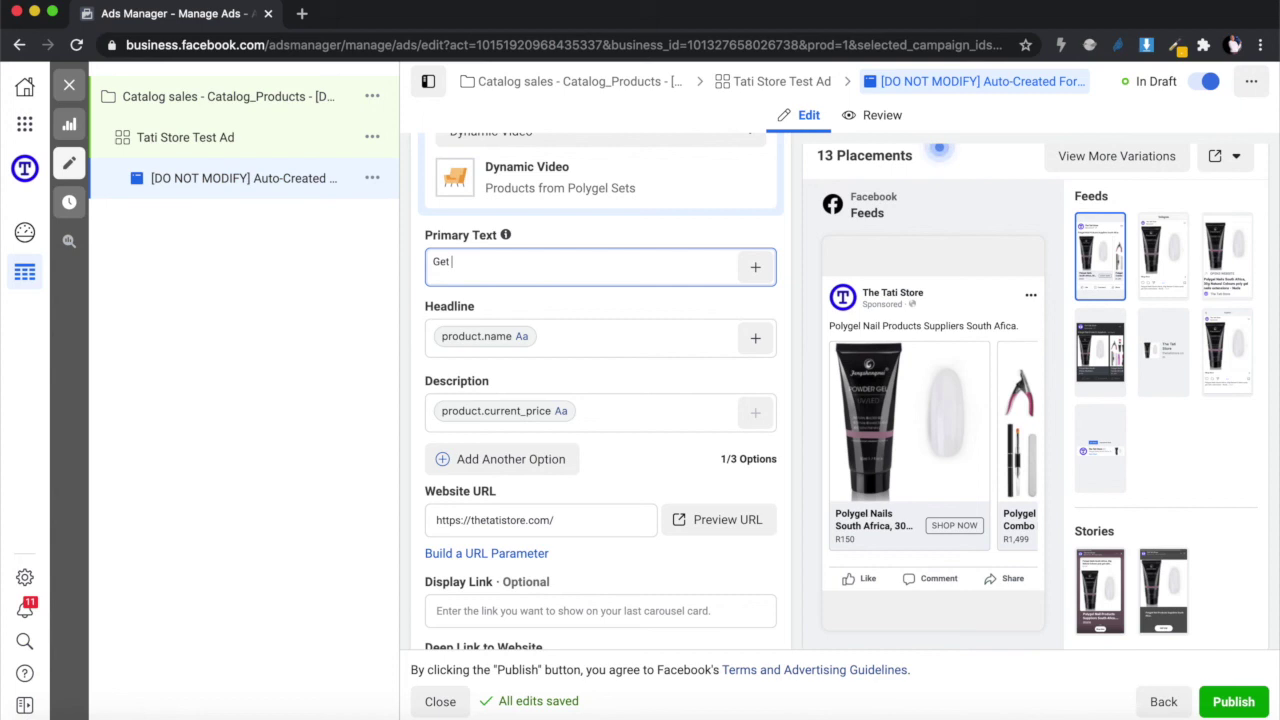
type("10%")
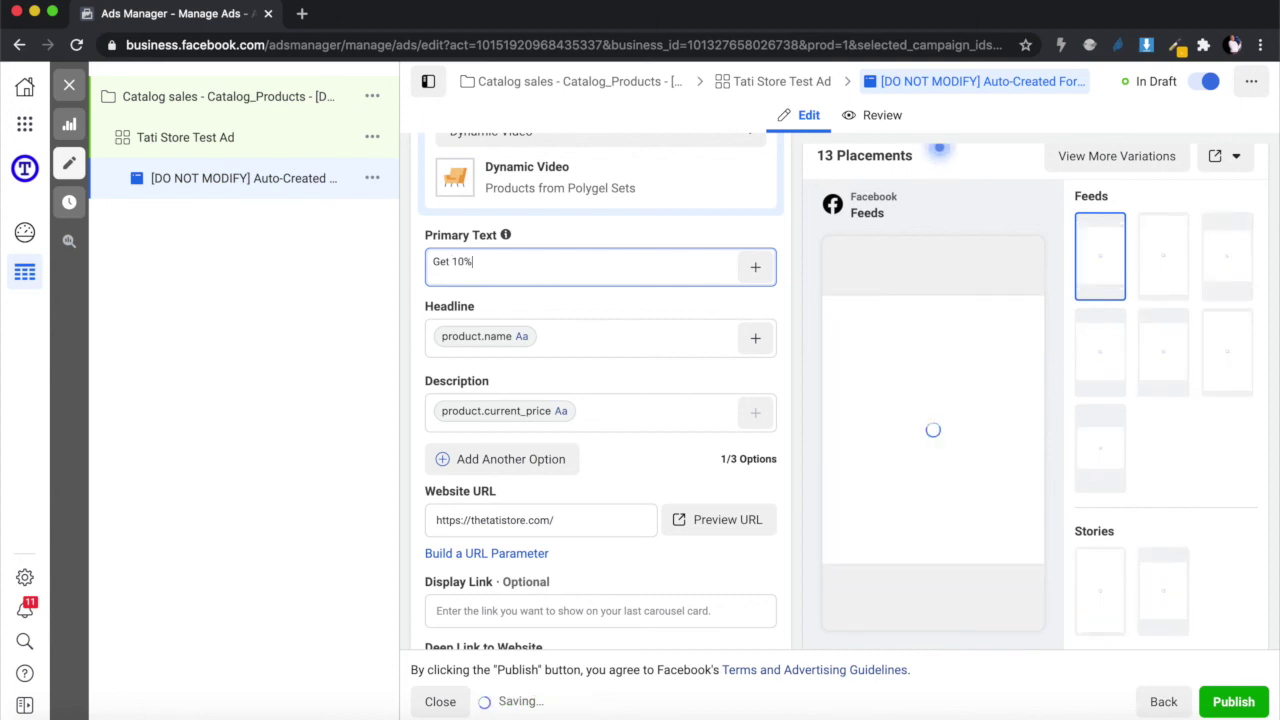
type(" off all p")
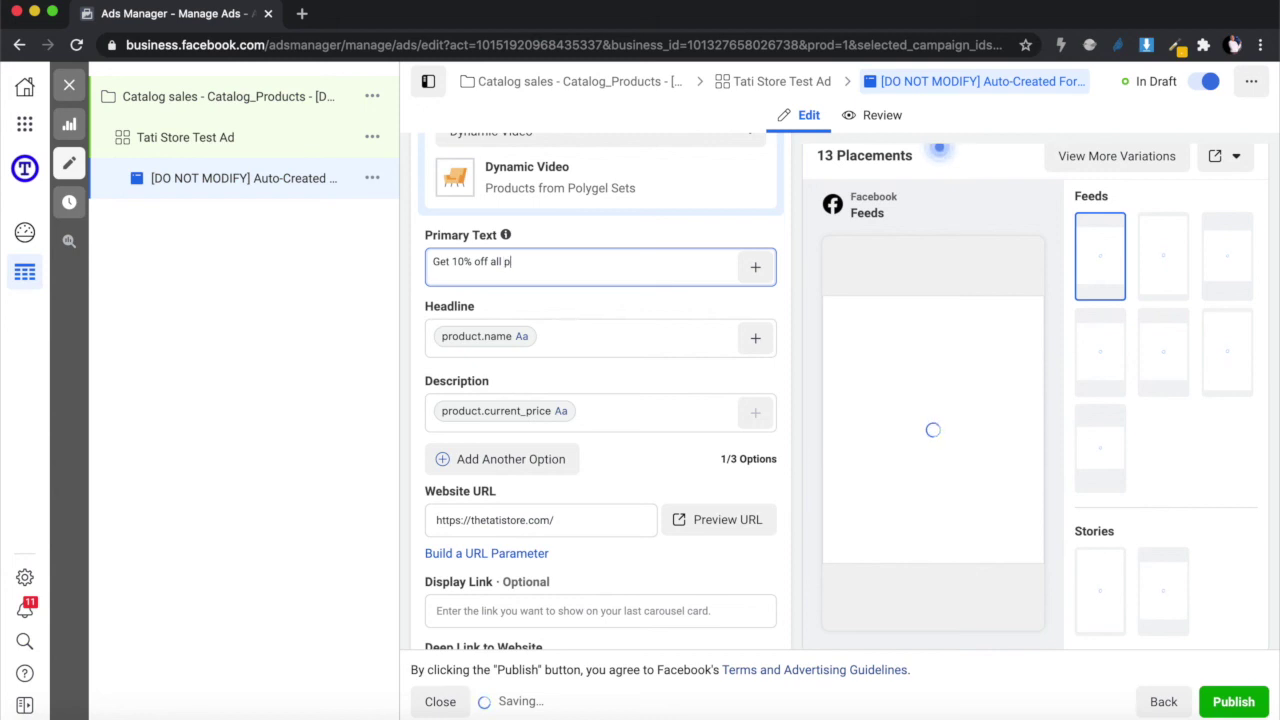
type("oducts in")
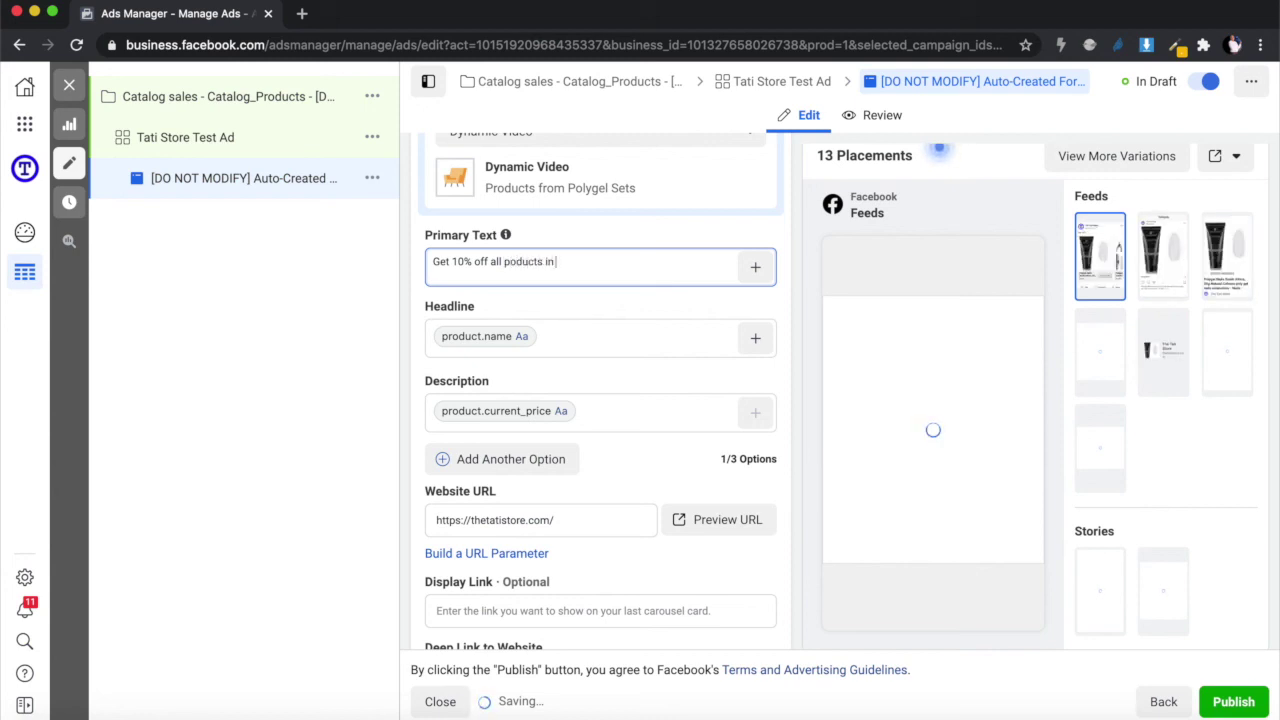
type(" stoe")
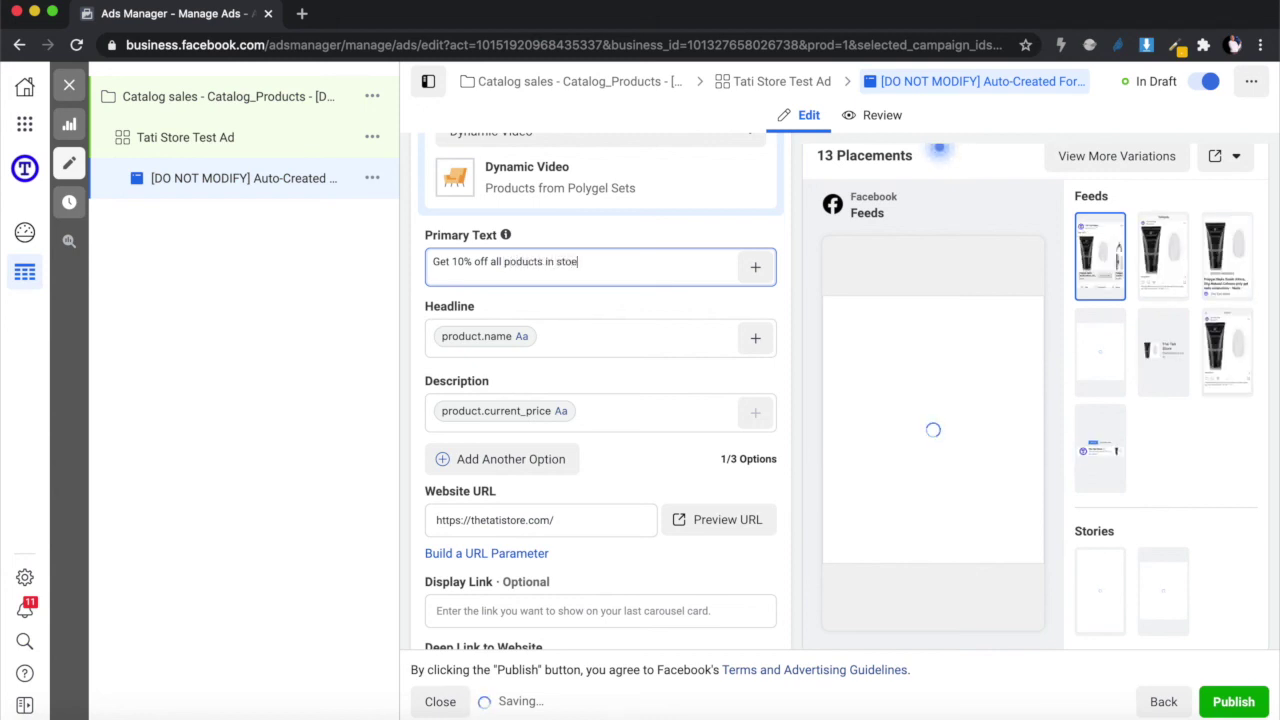
key("BackSpace")
type("re")
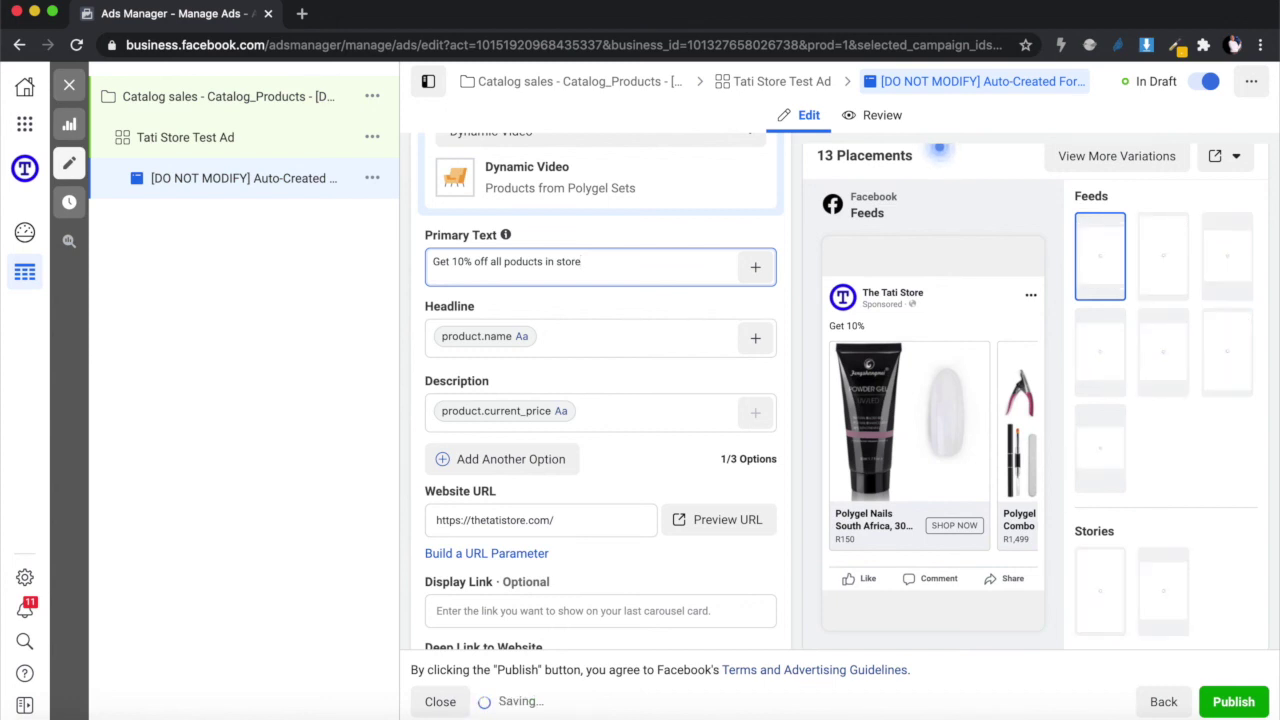
type(", 1-")
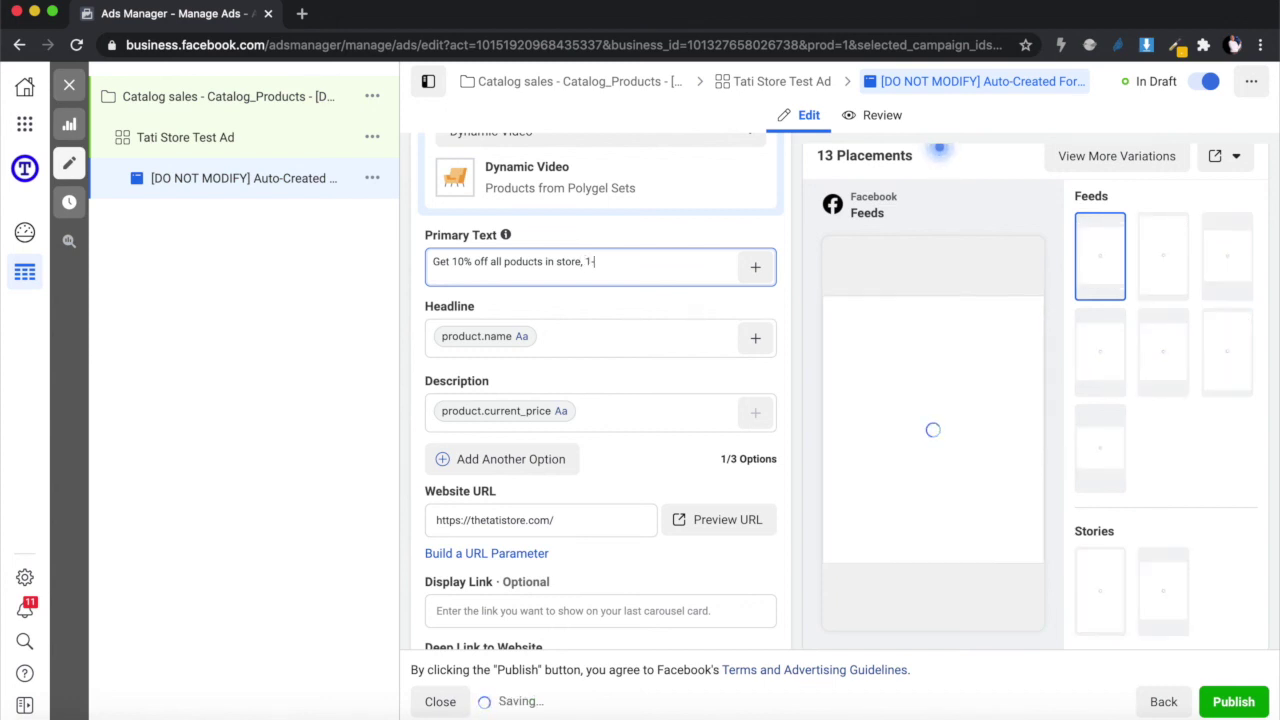
type("3 days ")
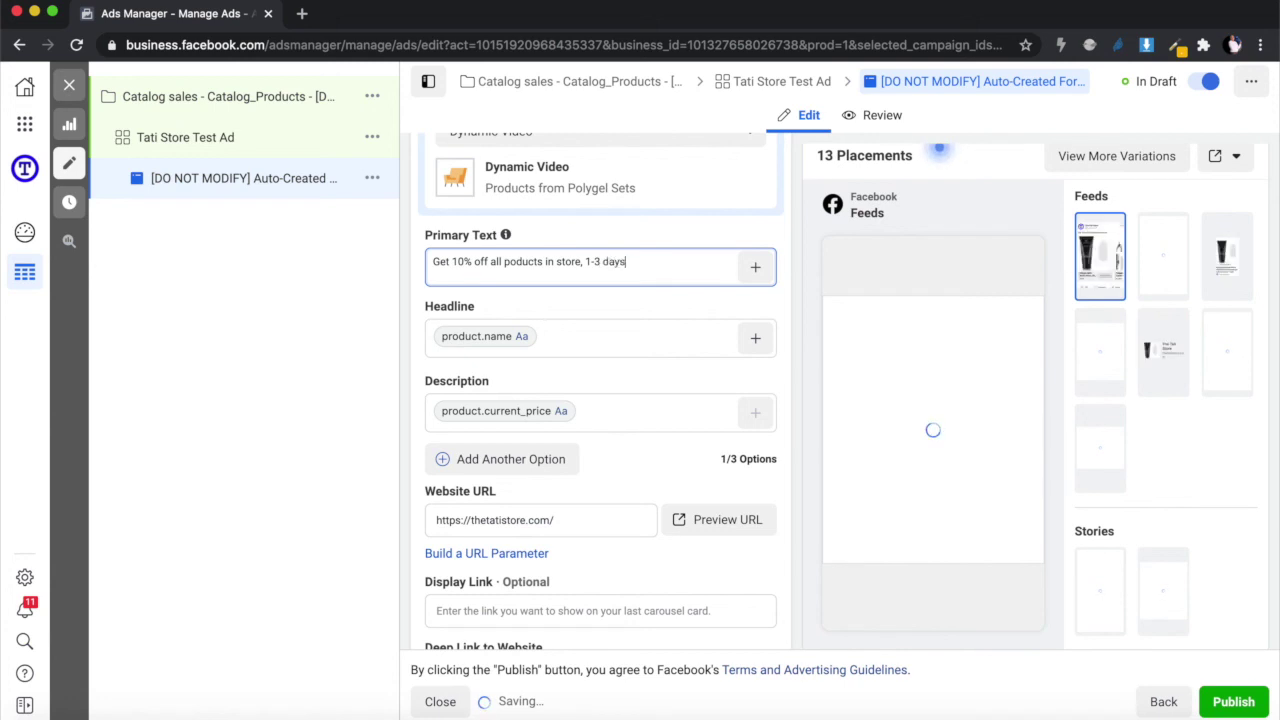
type("delivey")
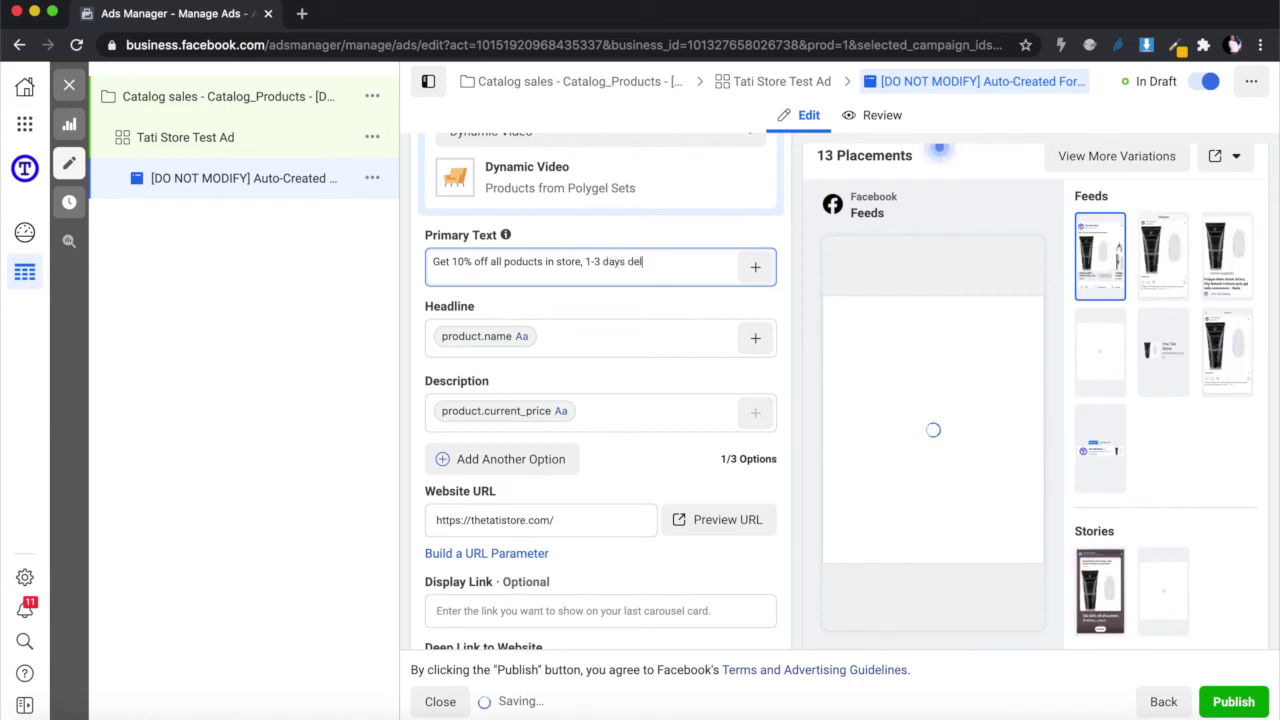
Step: Insert ', express' after 'store' and end the text with 'to you doo any where in South Africa.'
left_click(582, 262)
type(", ")
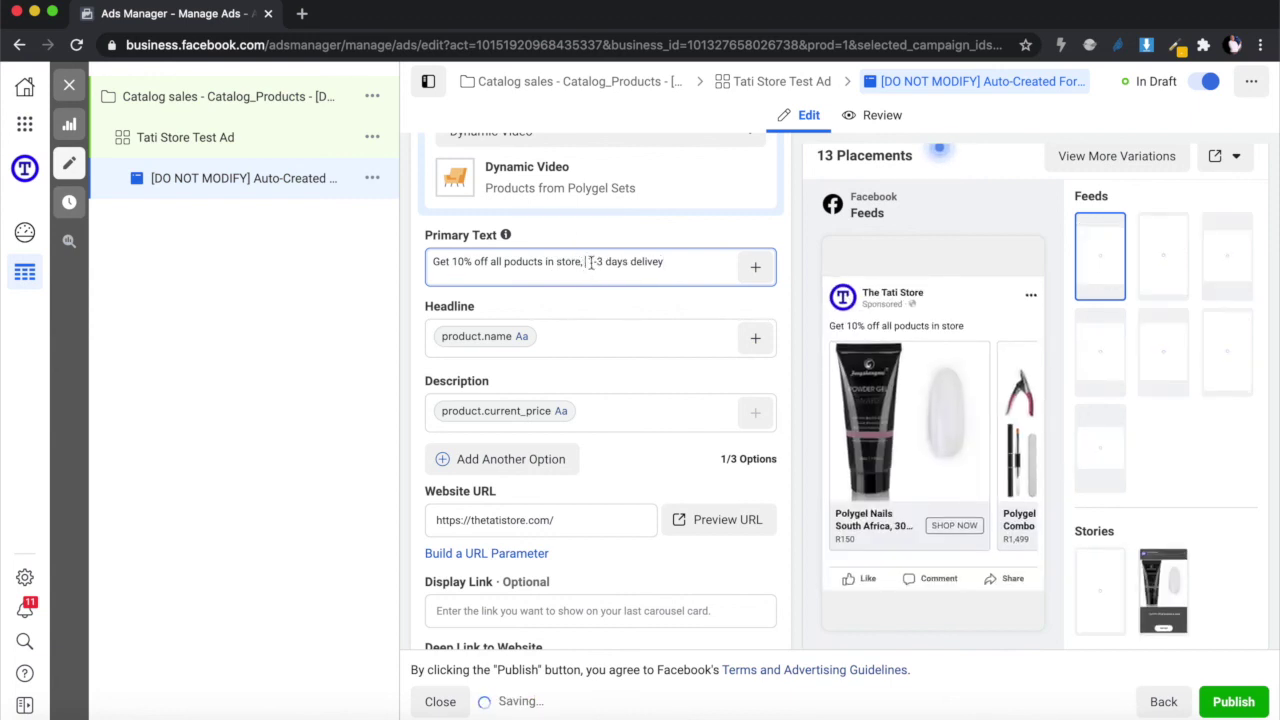
type("exp")
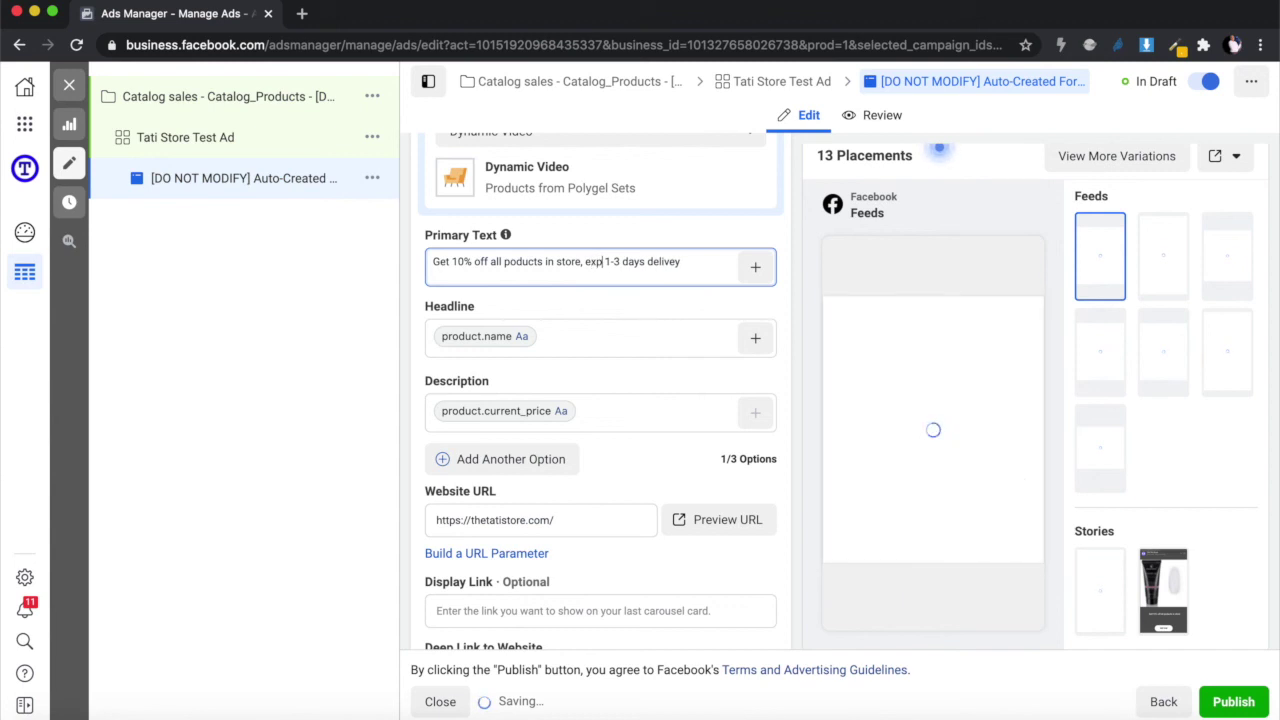
type("res")
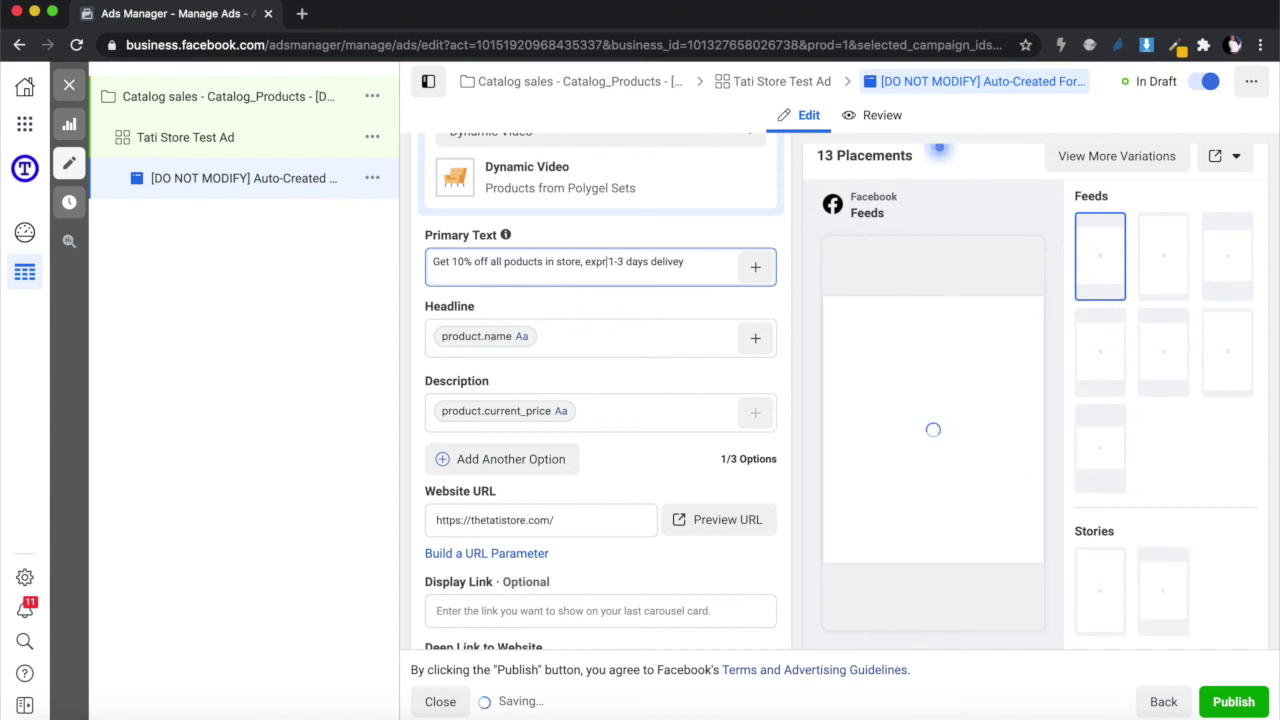
type("s")
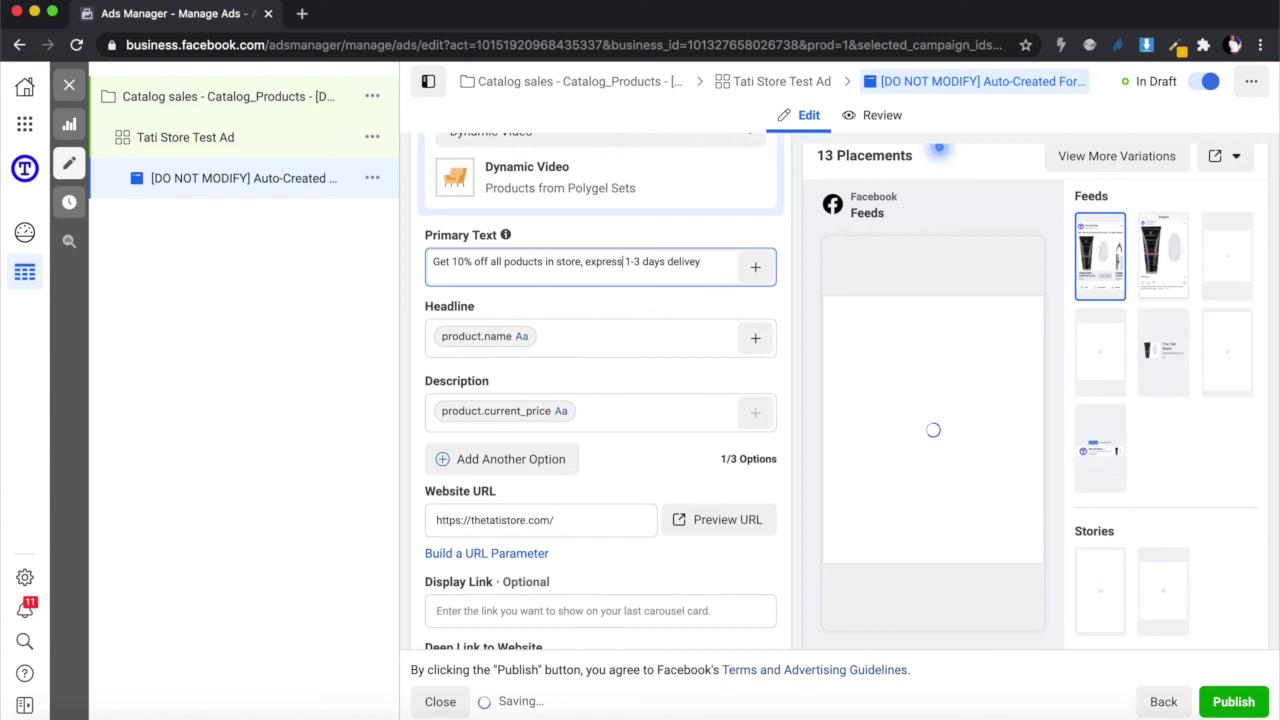
left_click(707, 263)
type("to you")
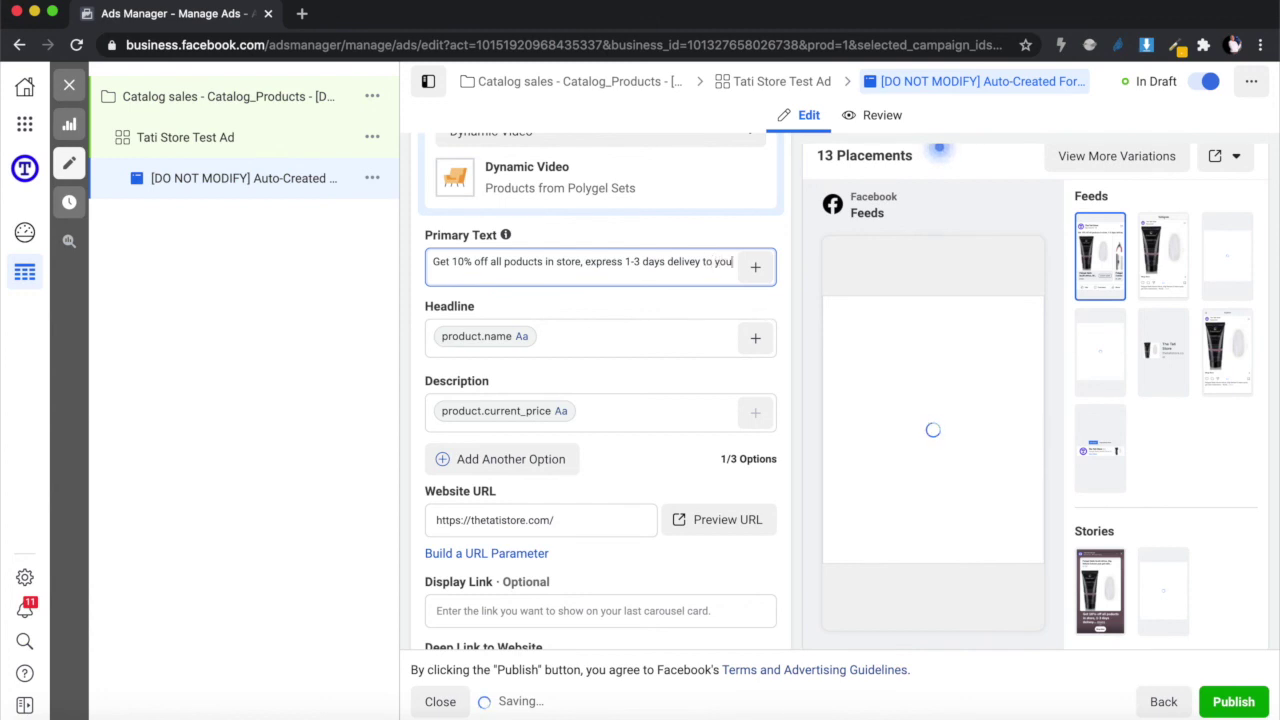
type(" doo")
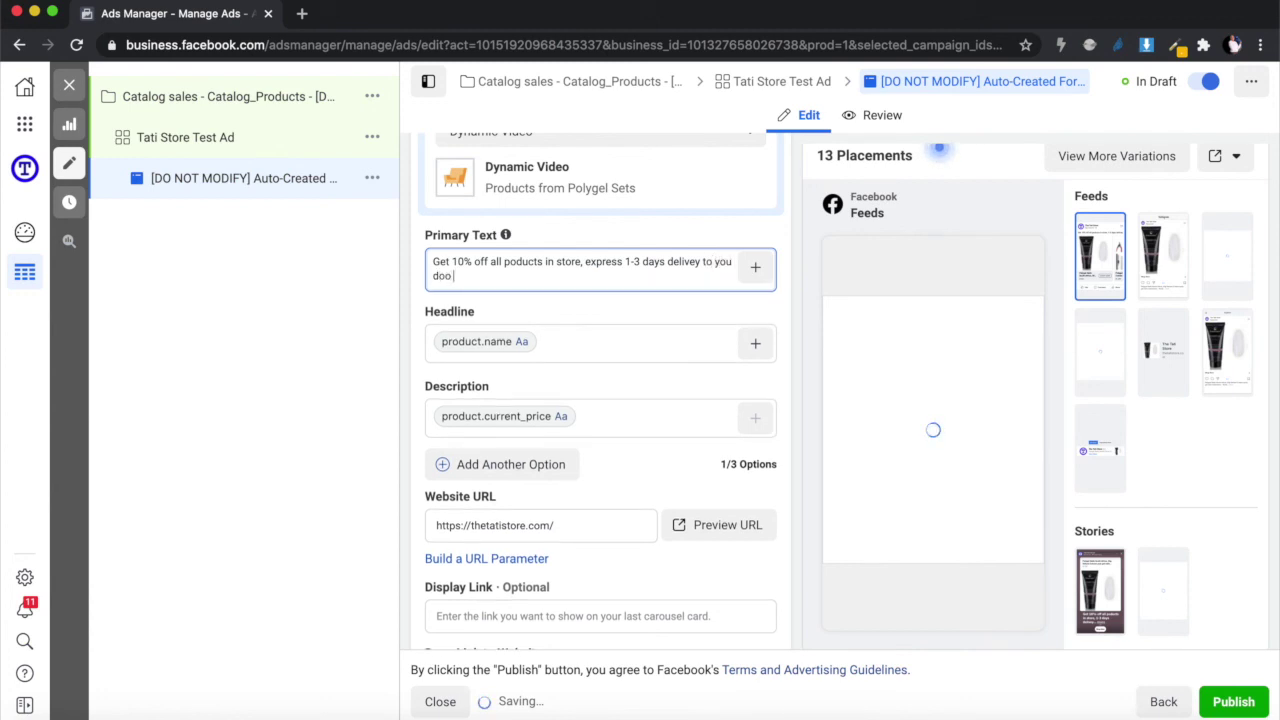
type(" any whee")
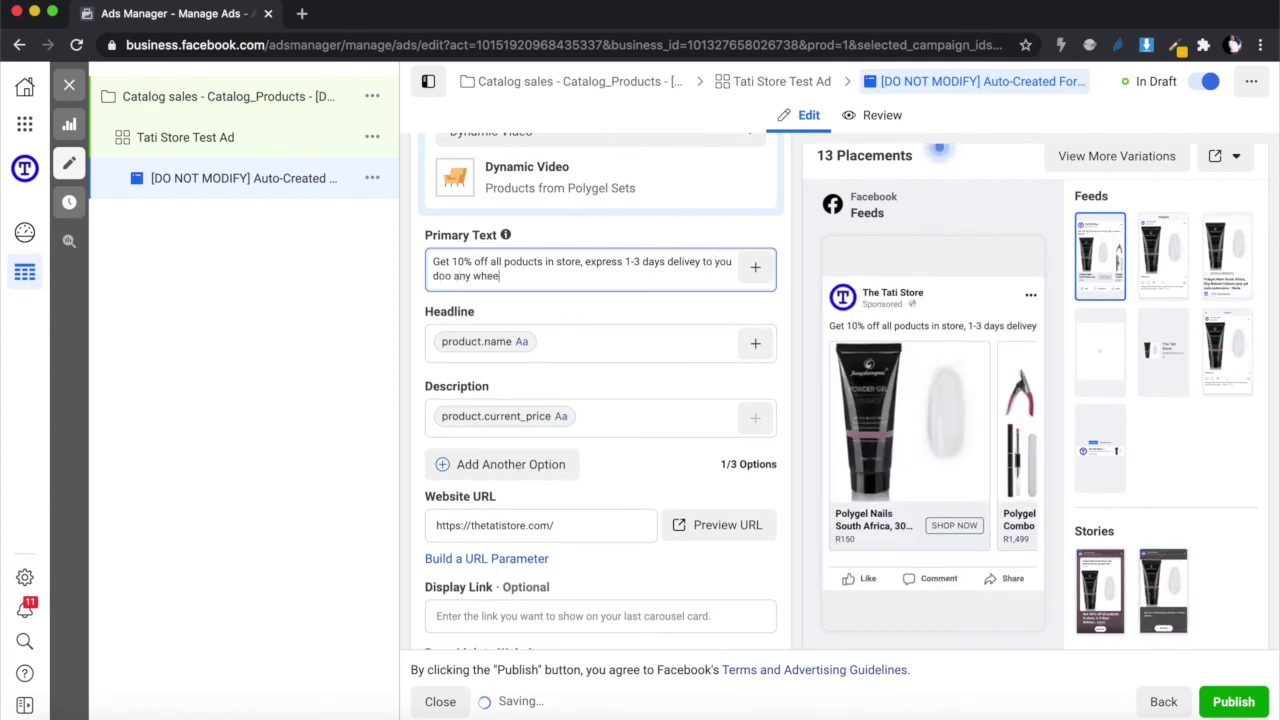
key("BackSpace")
key("BackSpace")
type("re")
key("BackSpace")
key("BackSpace")
type("ere ")
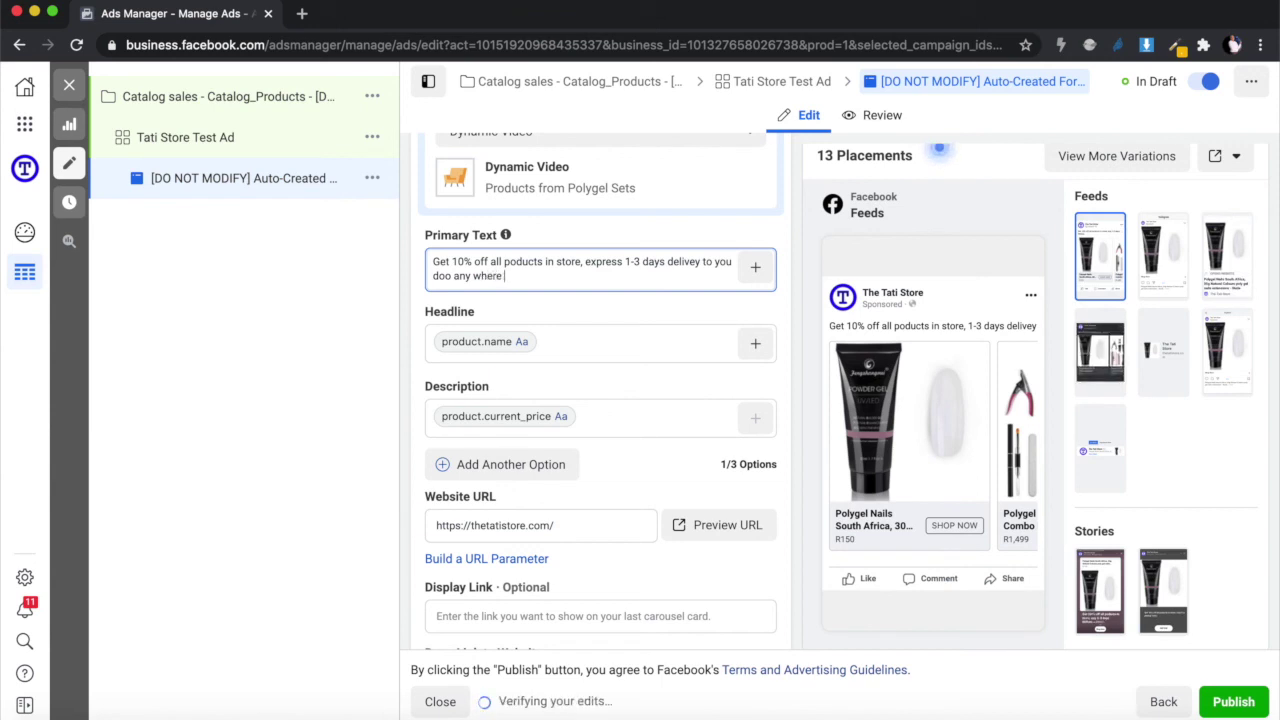
type("in South Africal.")
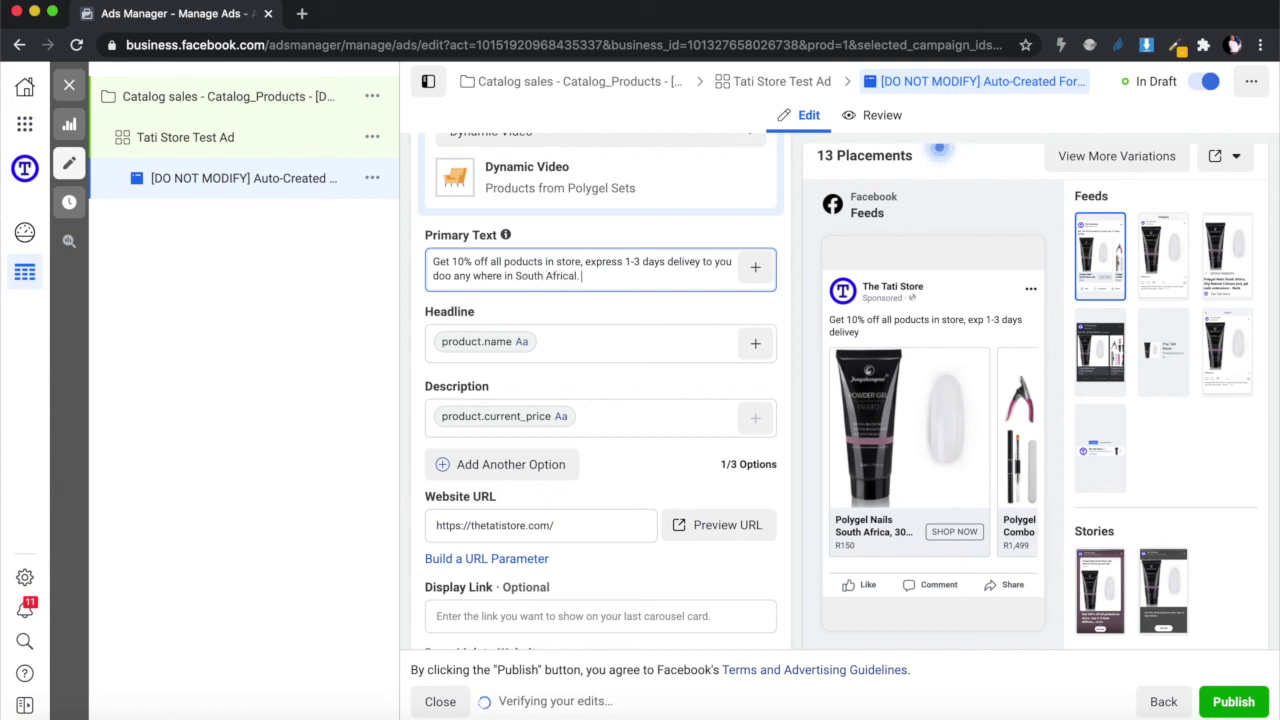
key("BackSpace")
key("BackSpace")
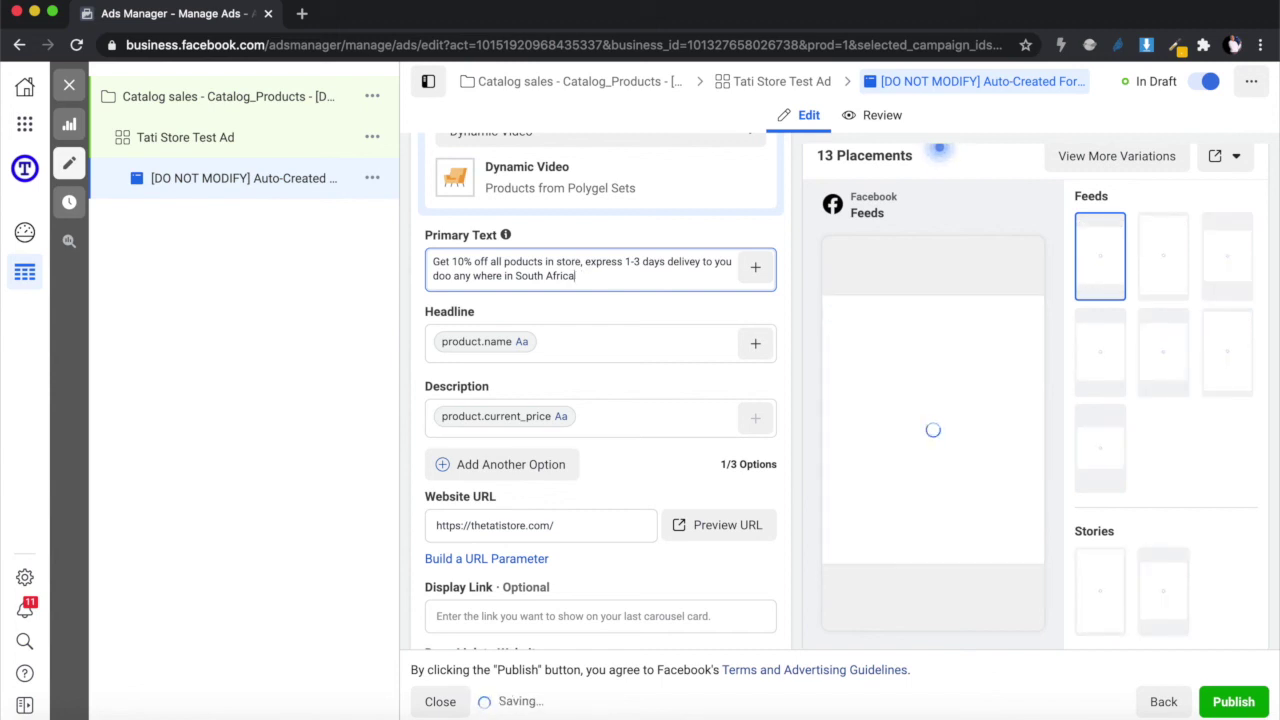
type(".")
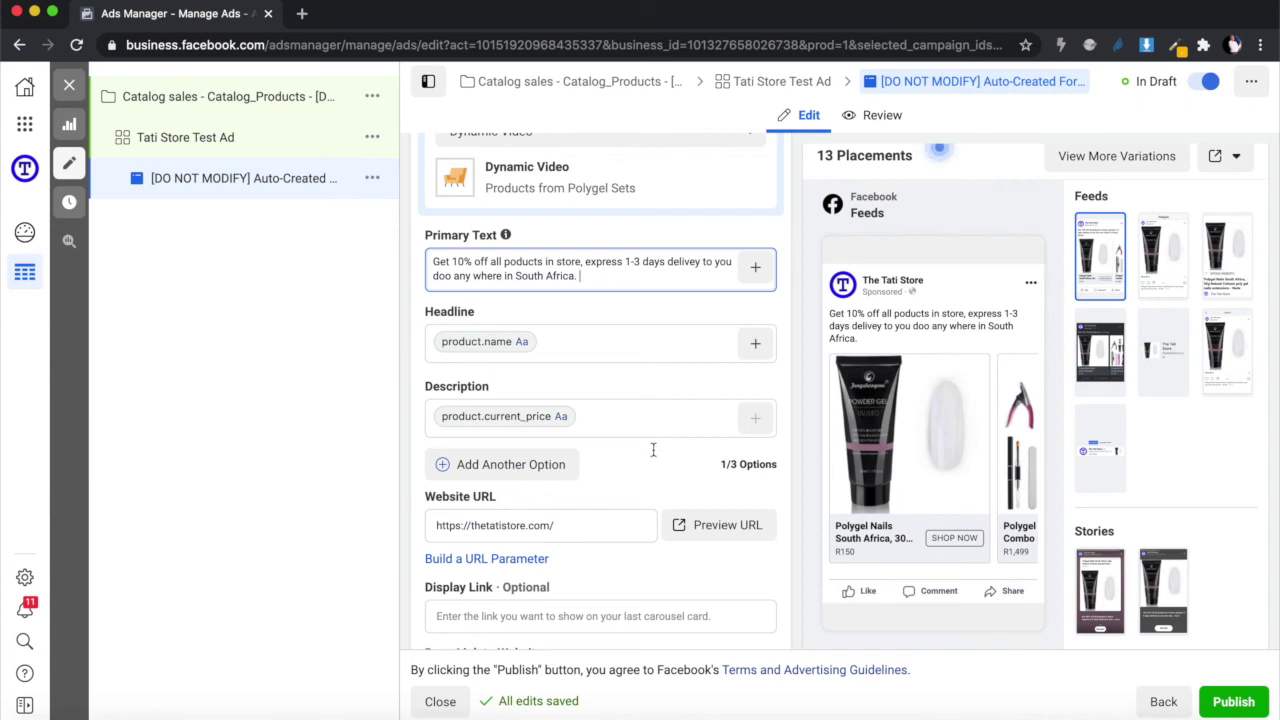
scroll(653, 456, "down", 2)
scroll(653, 456, "down", 2)
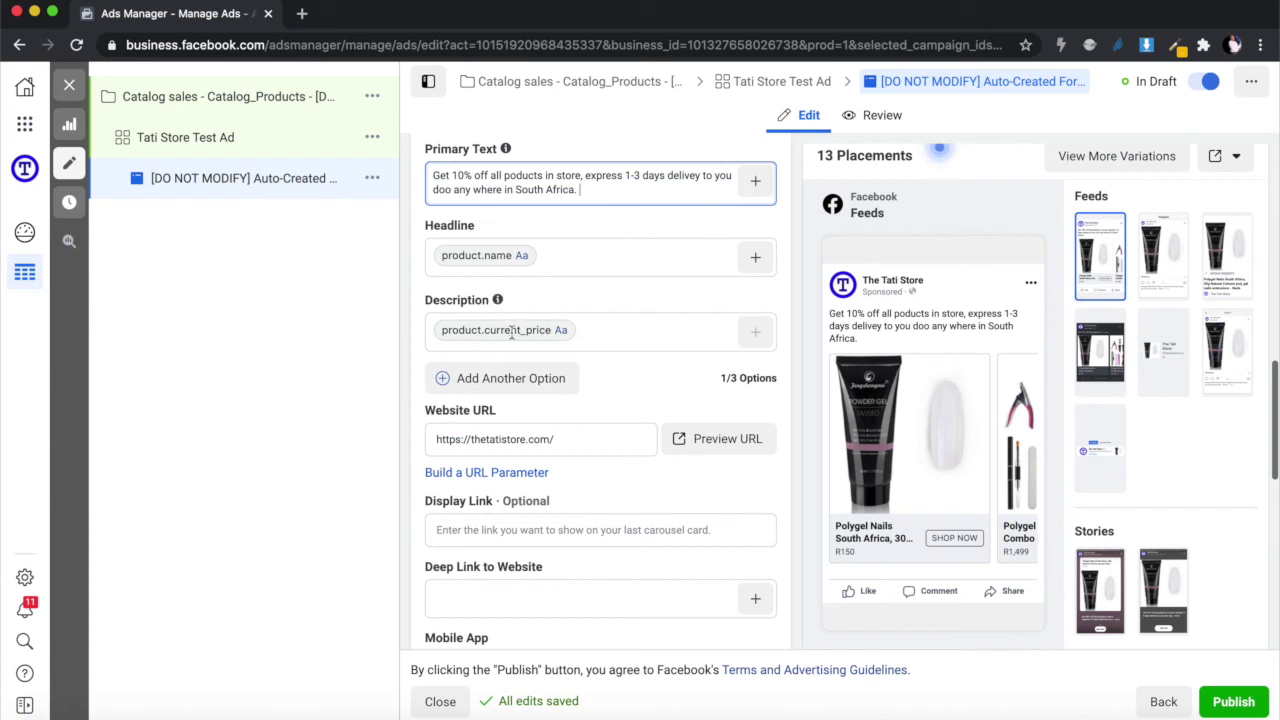
left_click(568, 437)
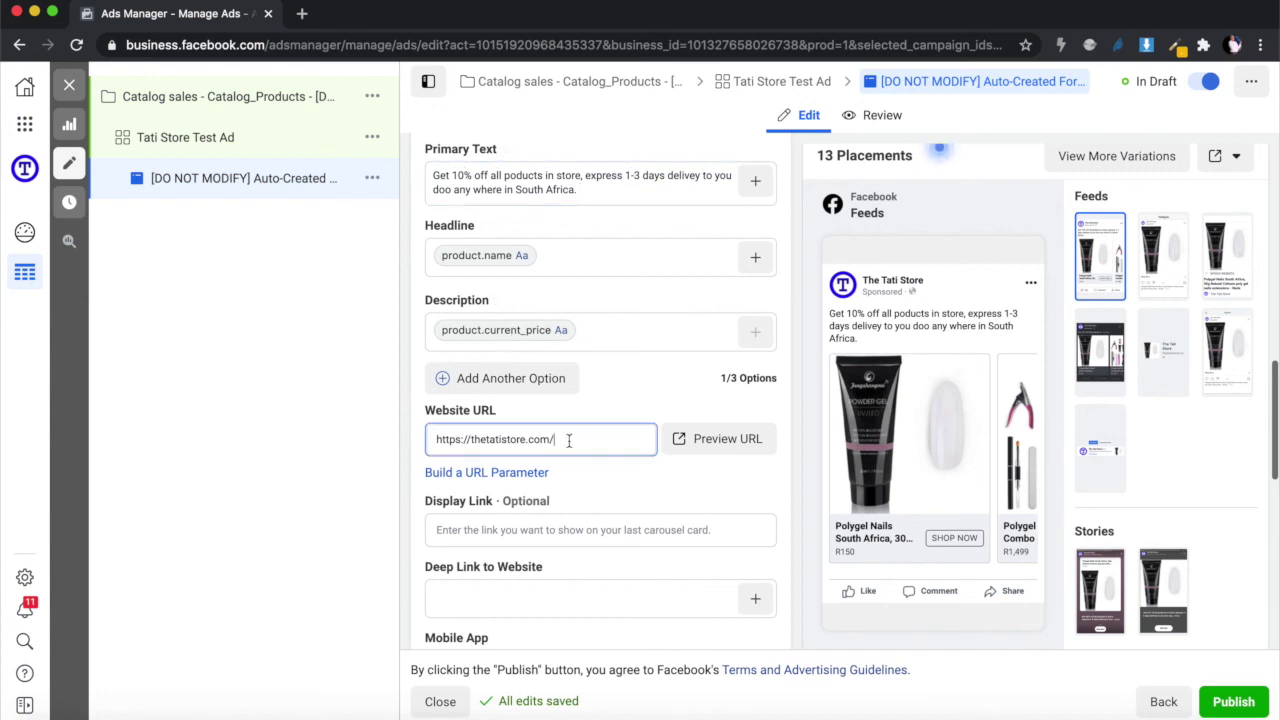
type("shop/")
scroll(513, 581, "down", 2)
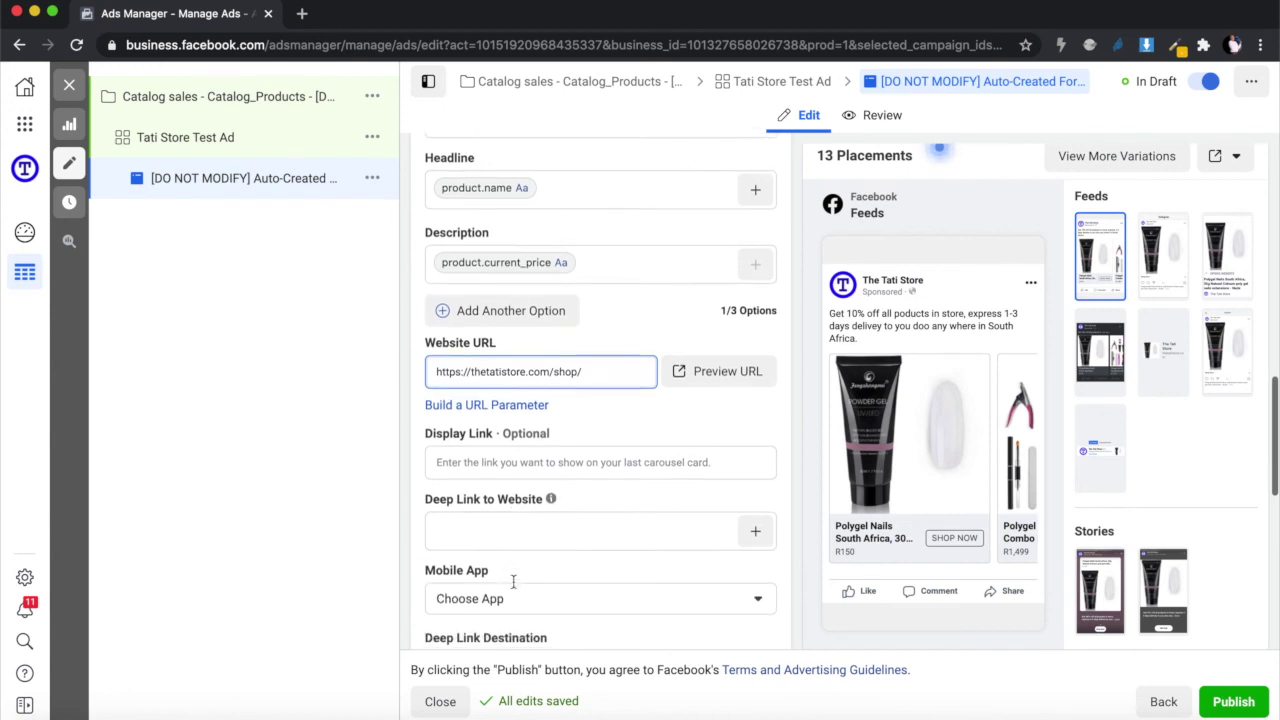
scroll(525, 570, "down", 5)
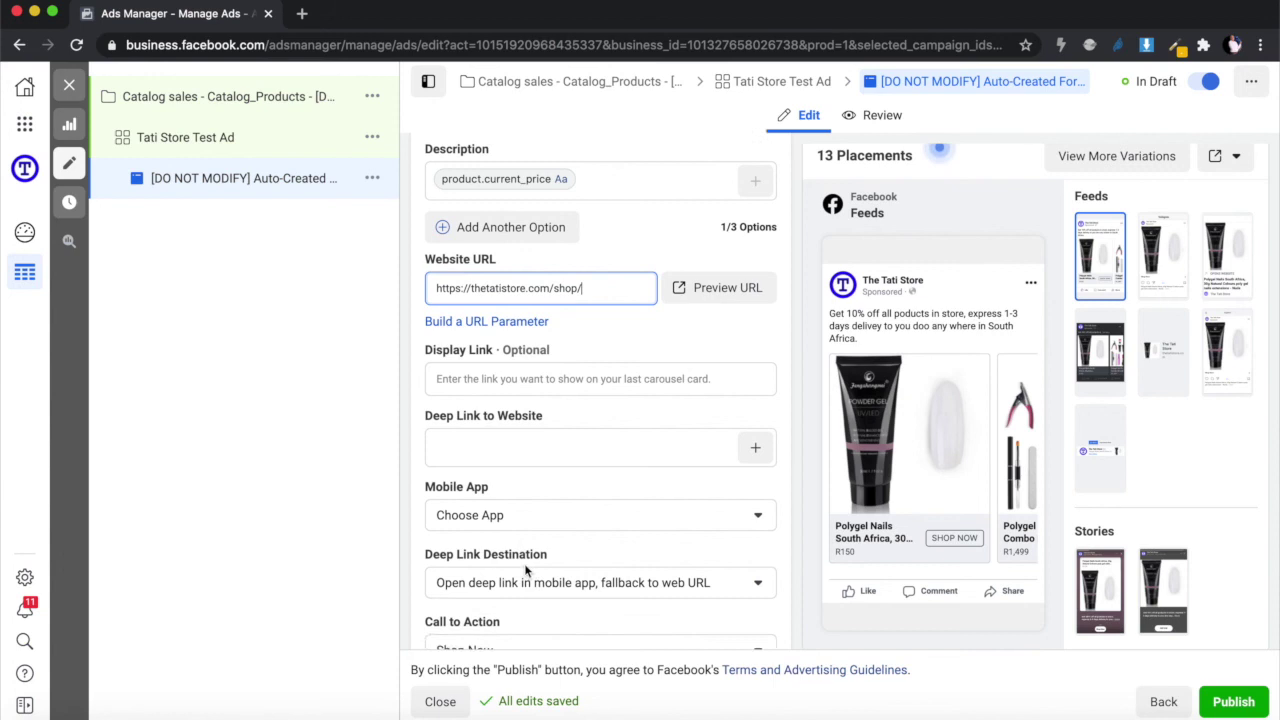
scroll(543, 408, "down", 2)
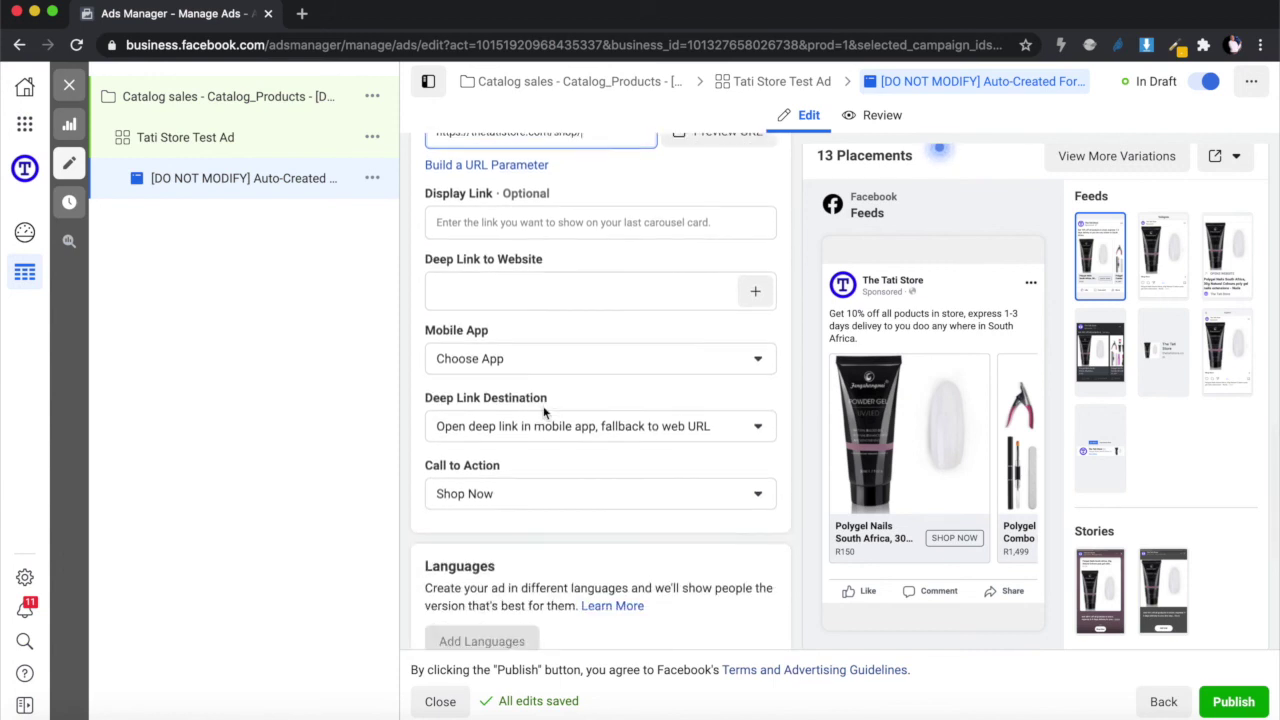
left_click(563, 324)
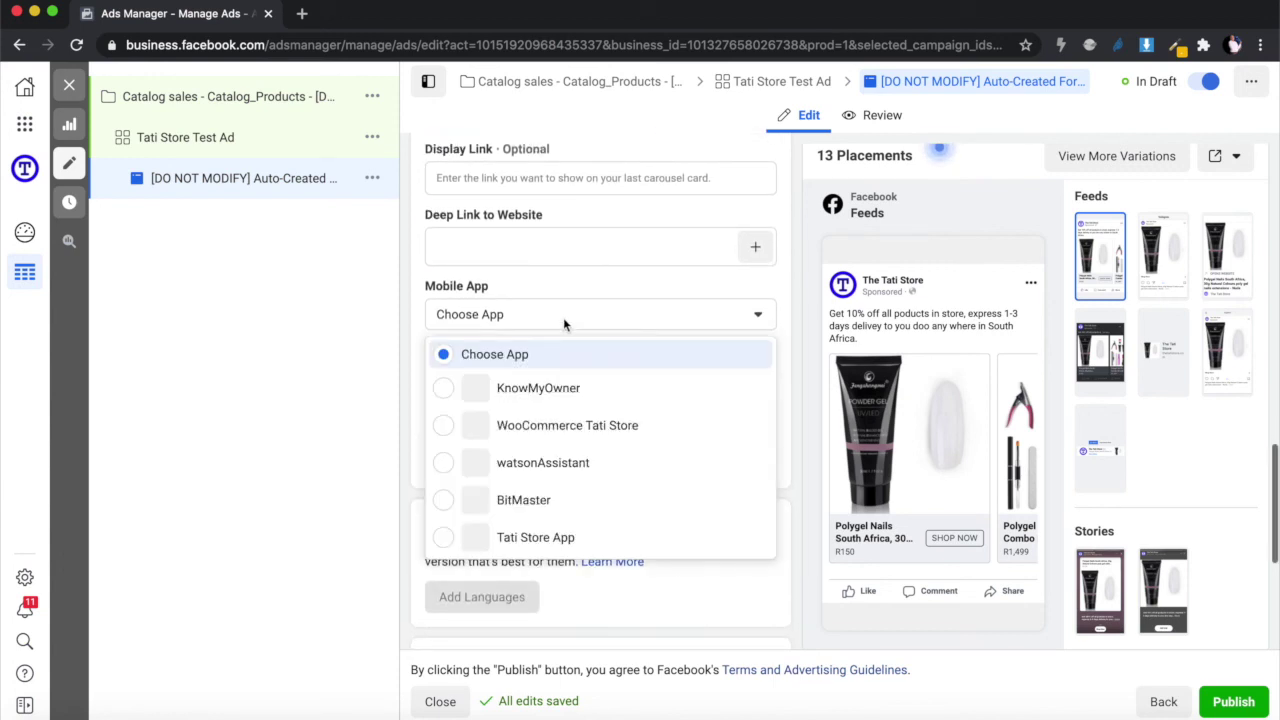
left_click(767, 318)
scroll(619, 453, "down", 1)
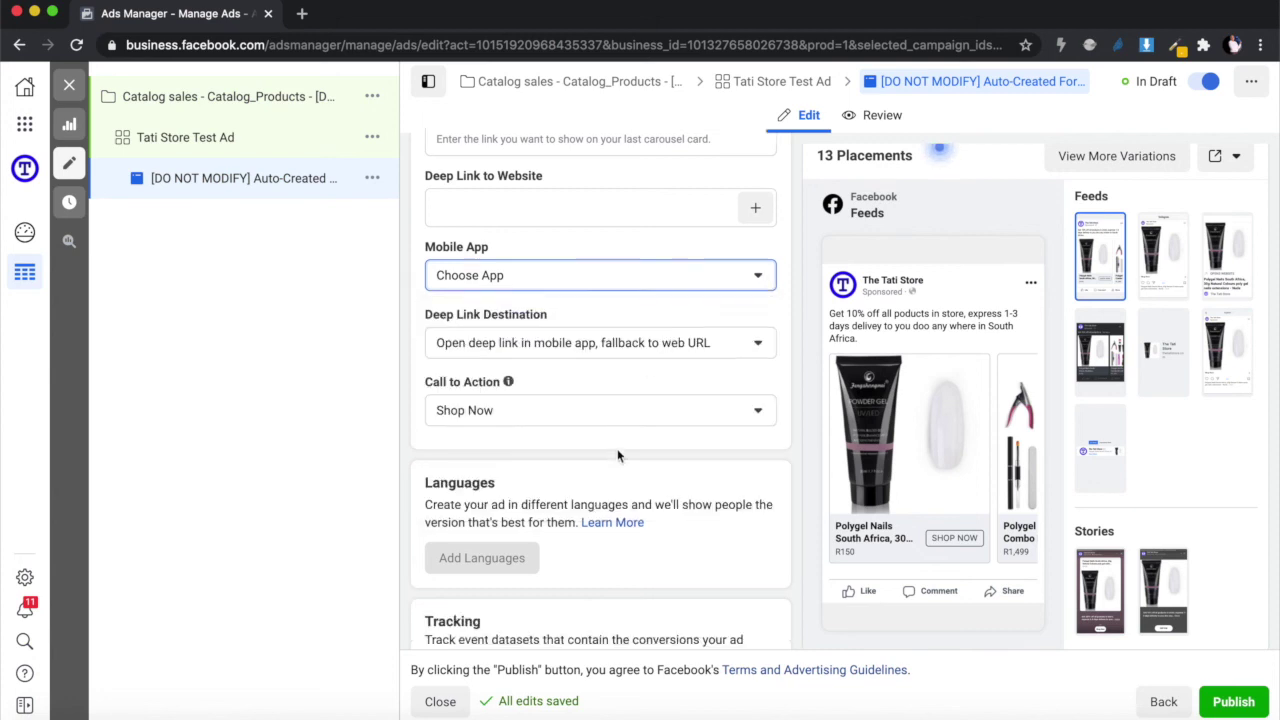
scroll(618, 455, "down", 2)
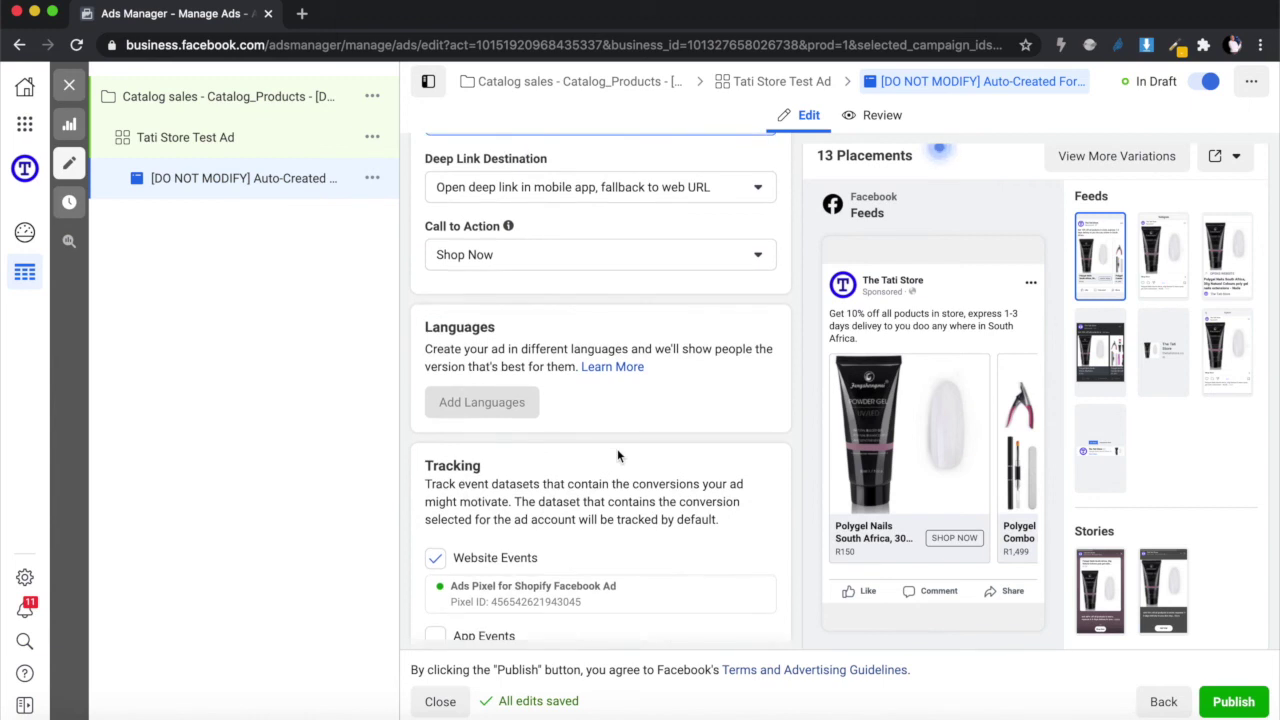
left_click(622, 258)
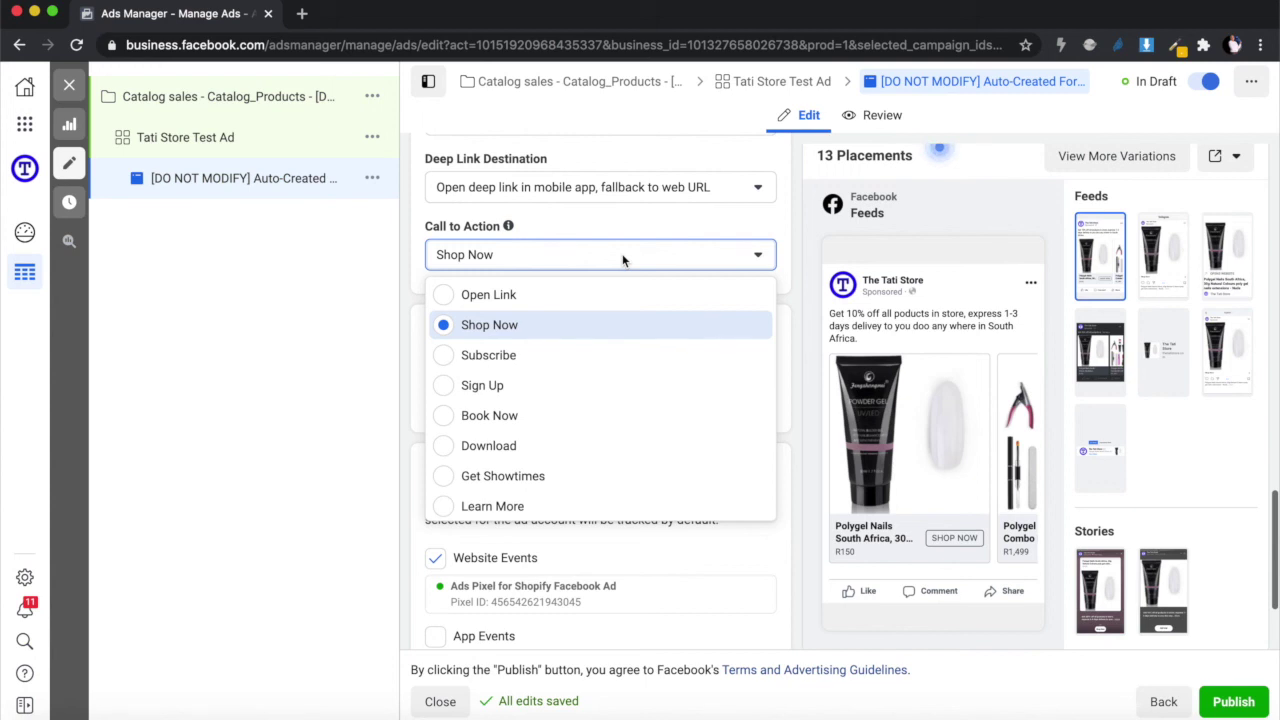
left_click(622, 258)
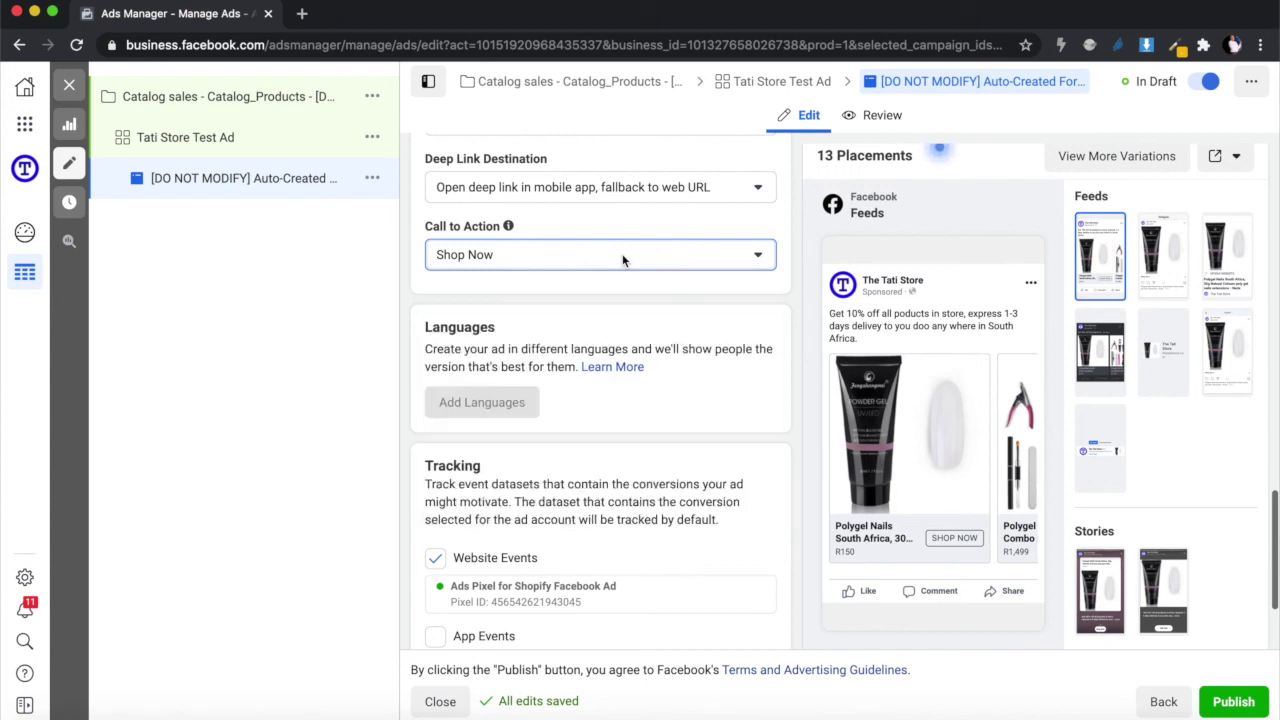
scroll(605, 355, "down", 1)
scroll(603, 358, "down", 3)
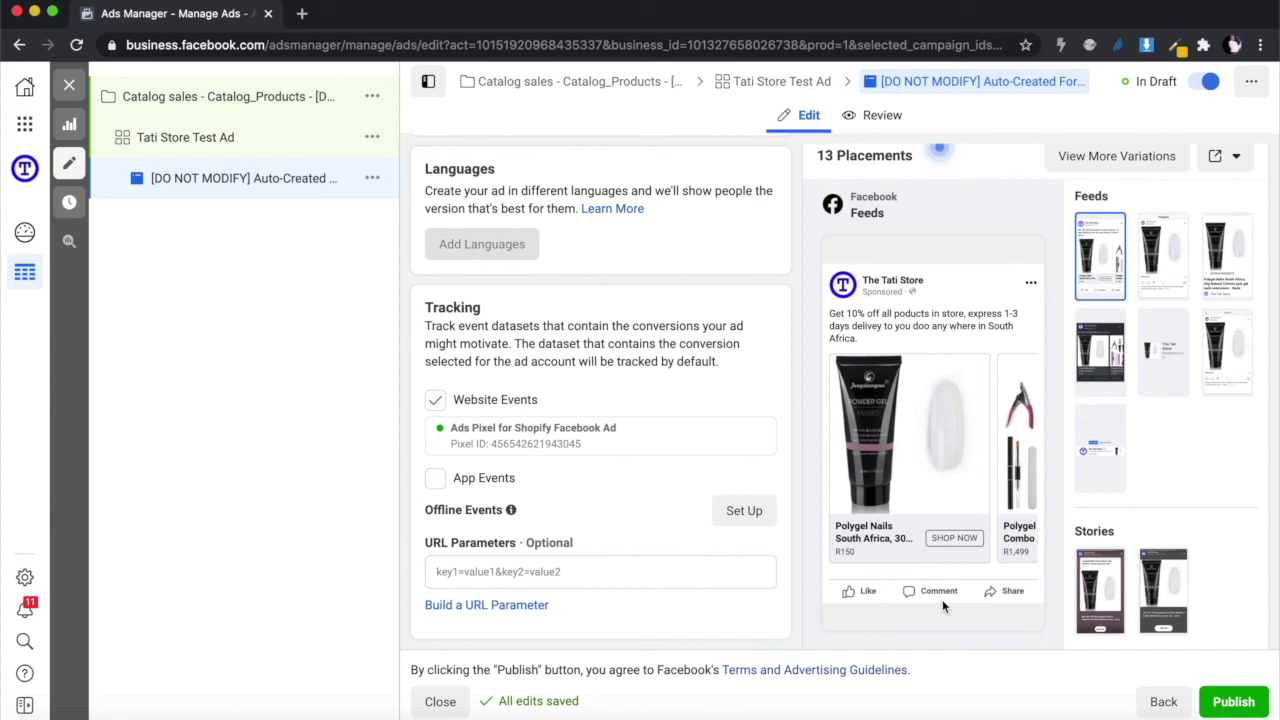
Step: Publish the ad with its new primary text and shop URL
mouse_move(942, 600)
left_click(1234, 702)
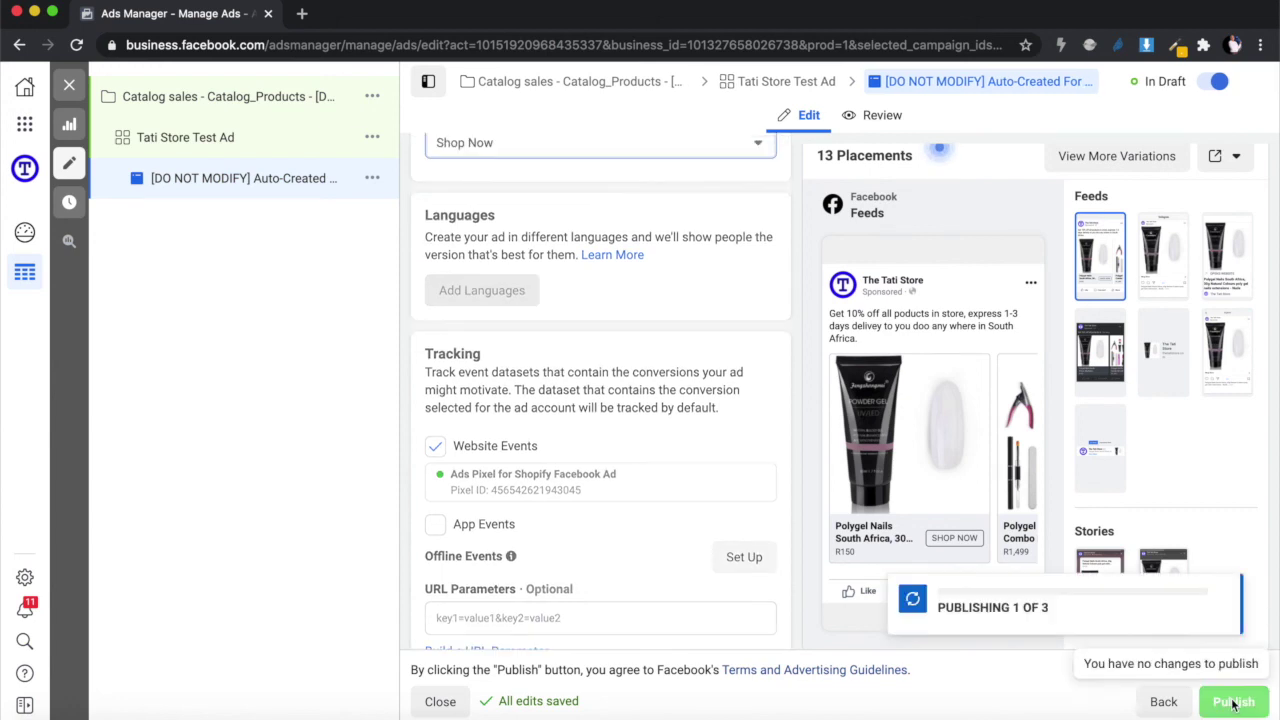